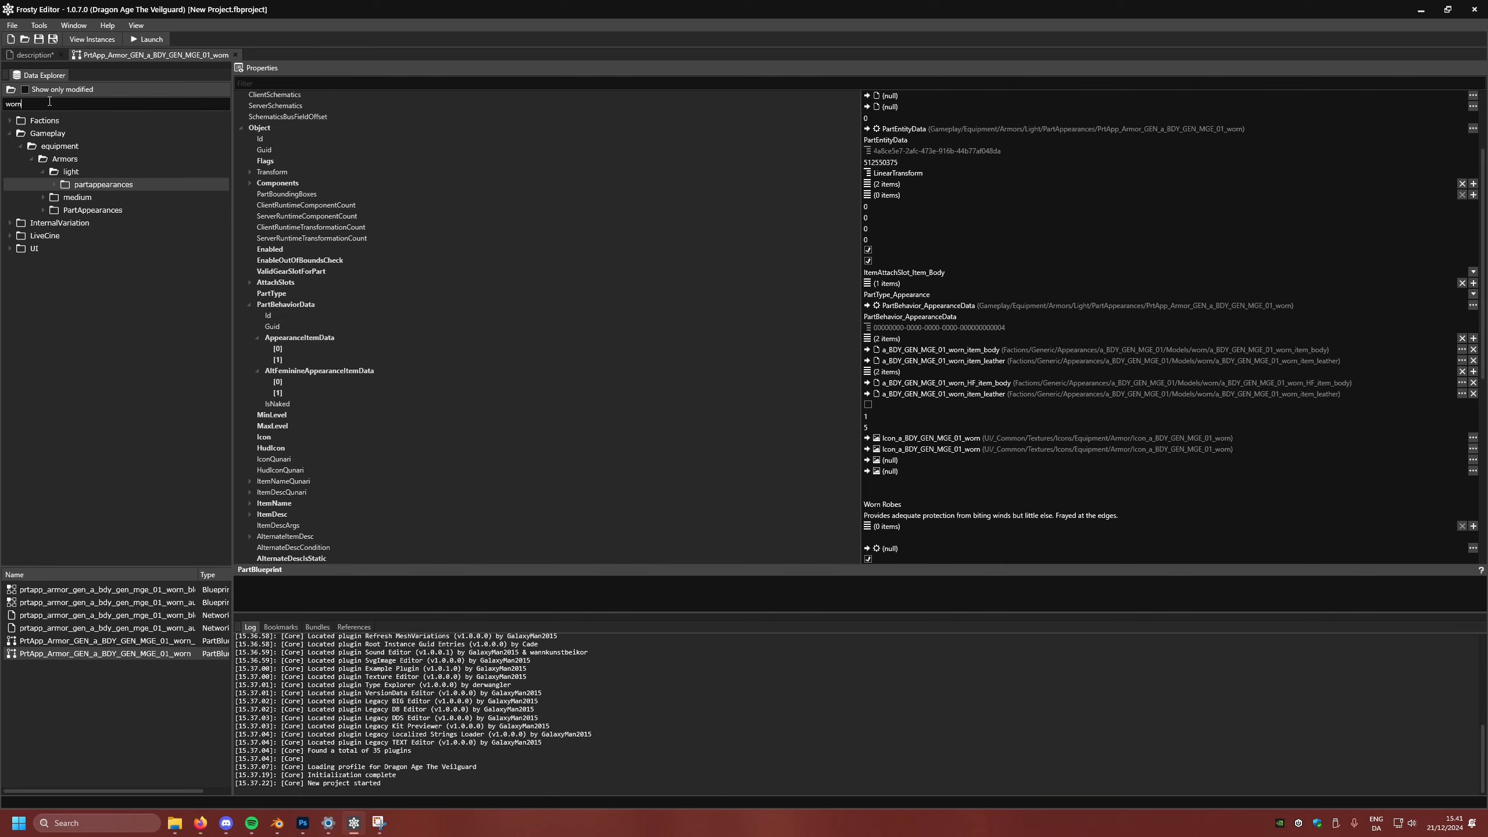
Step: Filter the Data Explorer for "morrigan" and open the Characters/Actors/Morrigan/f_HF_BDY_Morrigan_01 folder
key(BackSpace)
key(BackSpace)
key(BackSpace)
key(BackSpace)
text(morrigan)
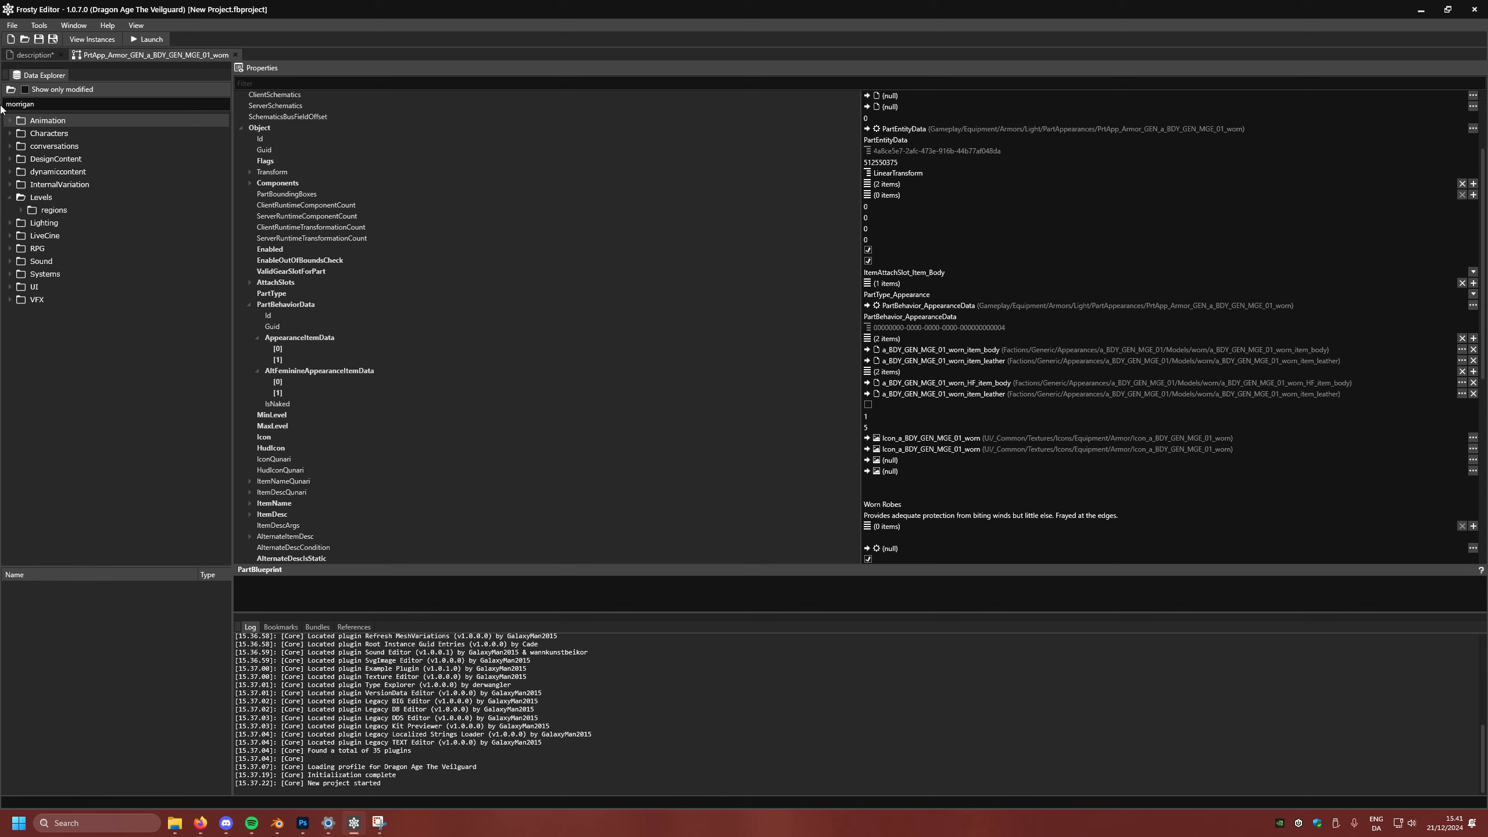
click(10, 134)
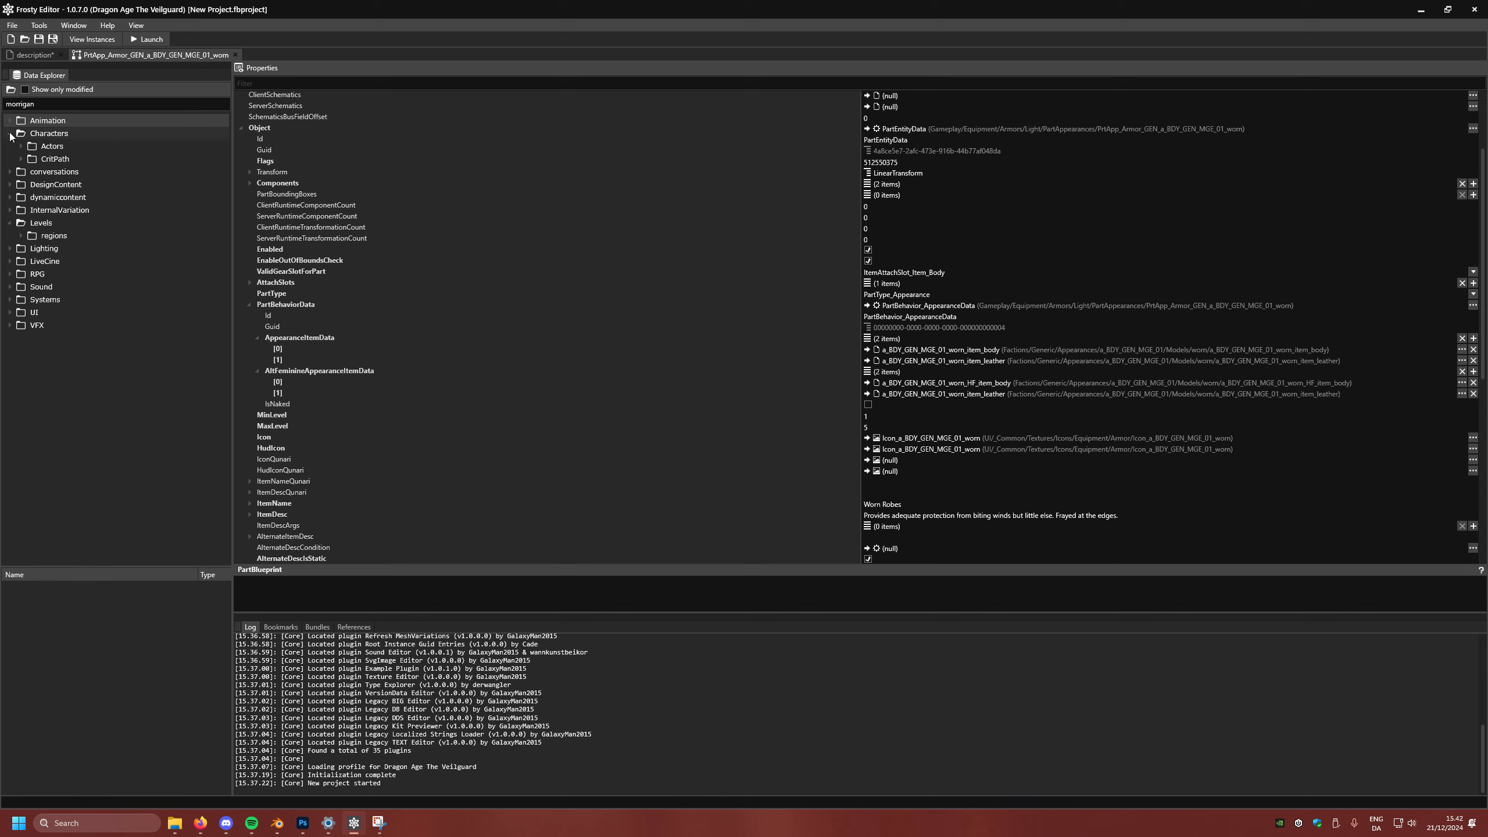
click(20, 146)
click(30, 159)
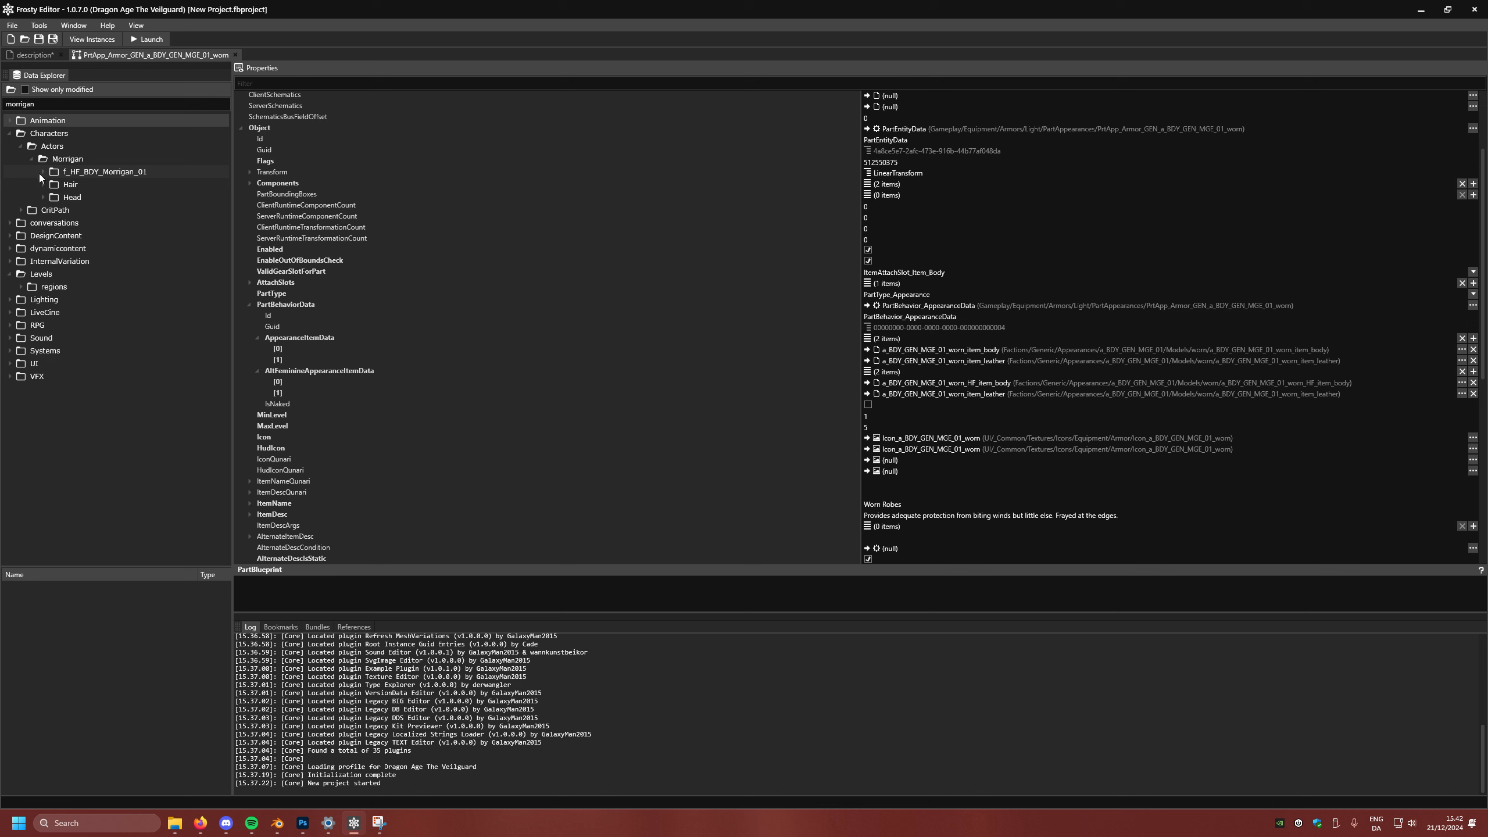
click(40, 173)
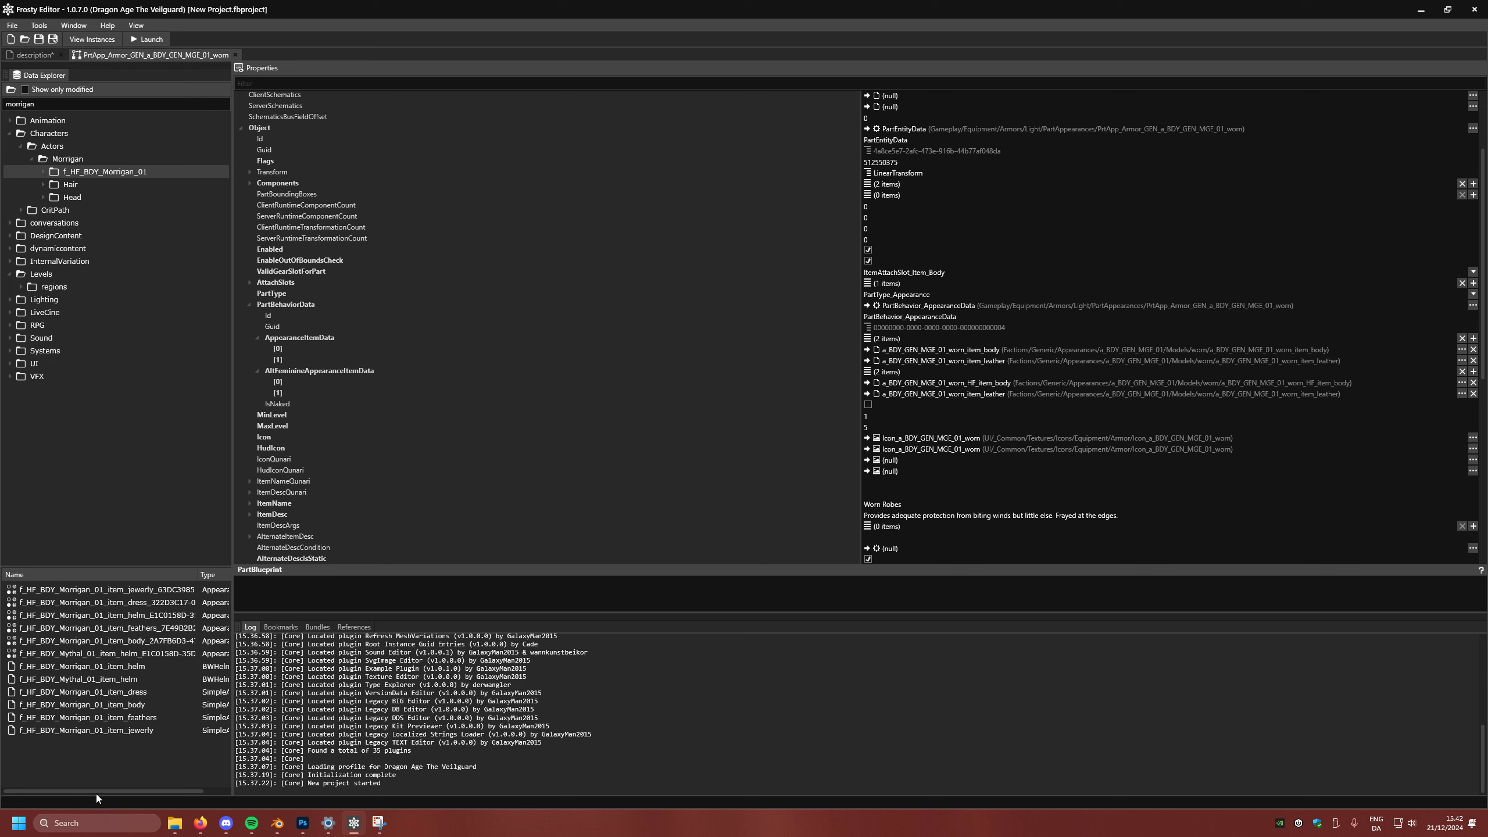
Step: Assign f_HF_BDY_Morrigan_01_item_body to entry [0] of both AppearanceItemData and AltFeminineAppearanceItemData
drag(100, 791, 164, 789)
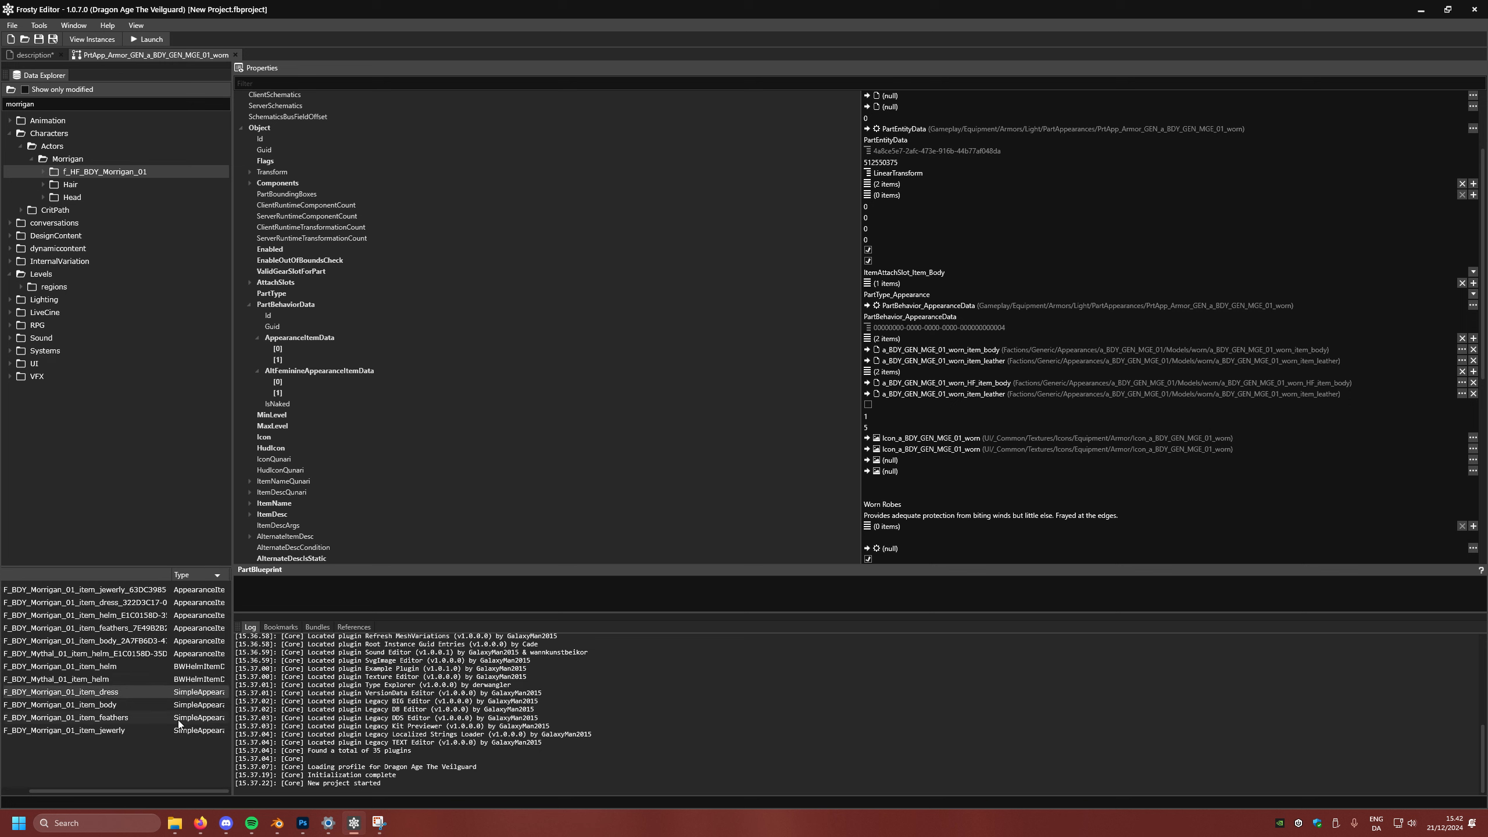
drag(151, 792, 98, 790)
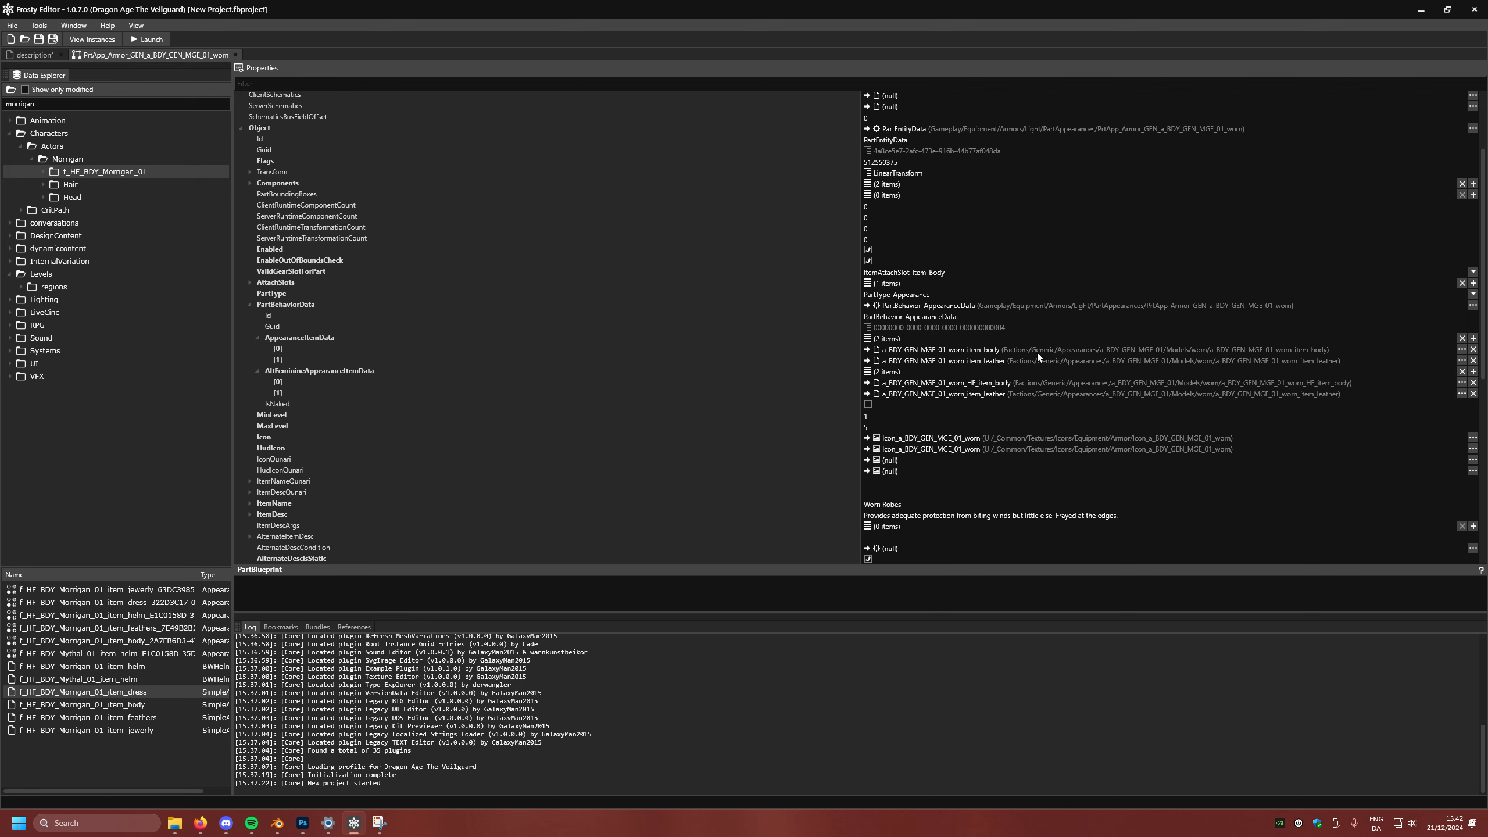
click(122, 719)
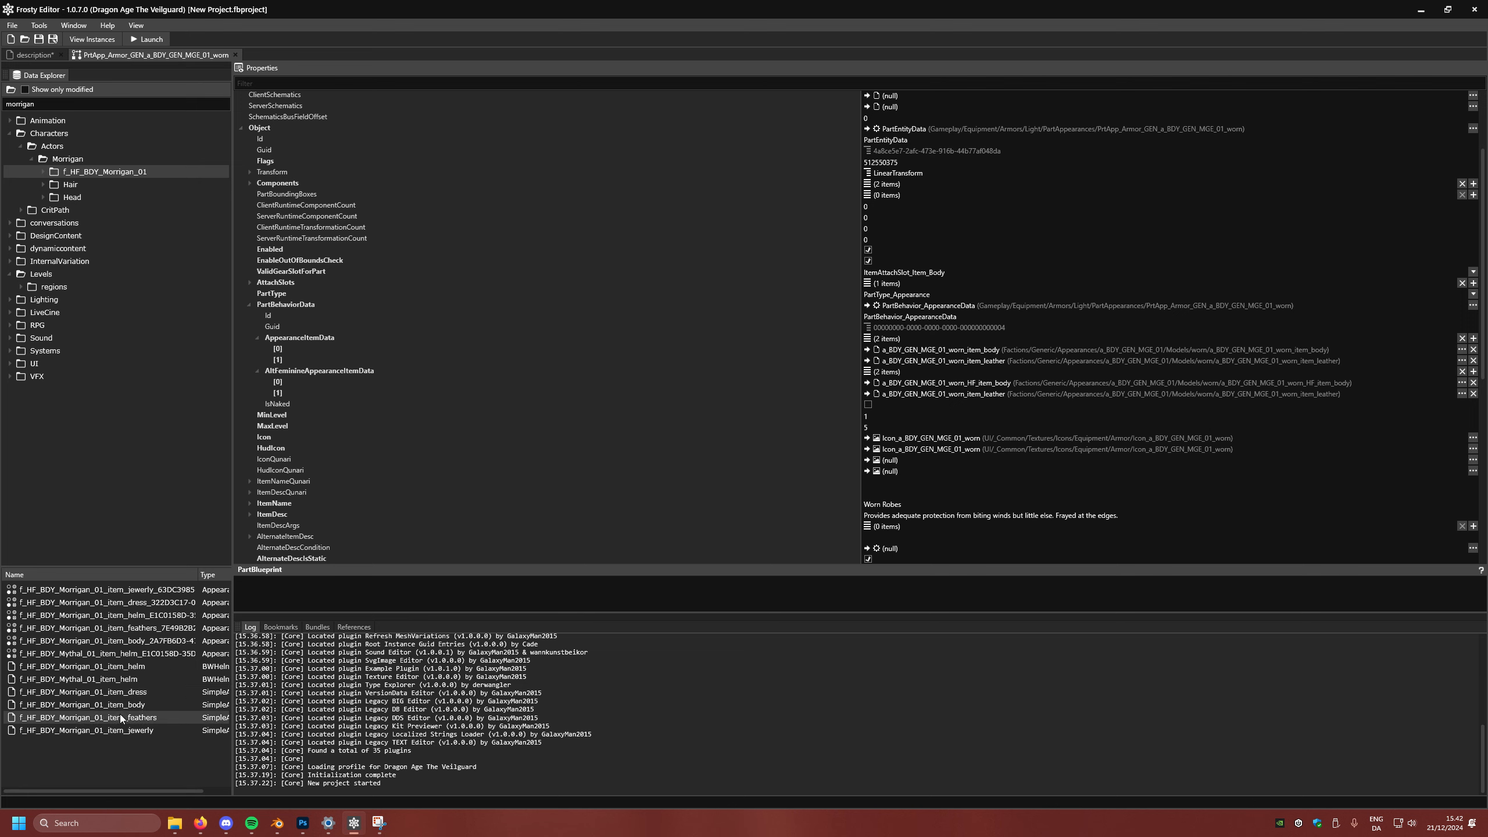
click(76, 729)
click(79, 705)
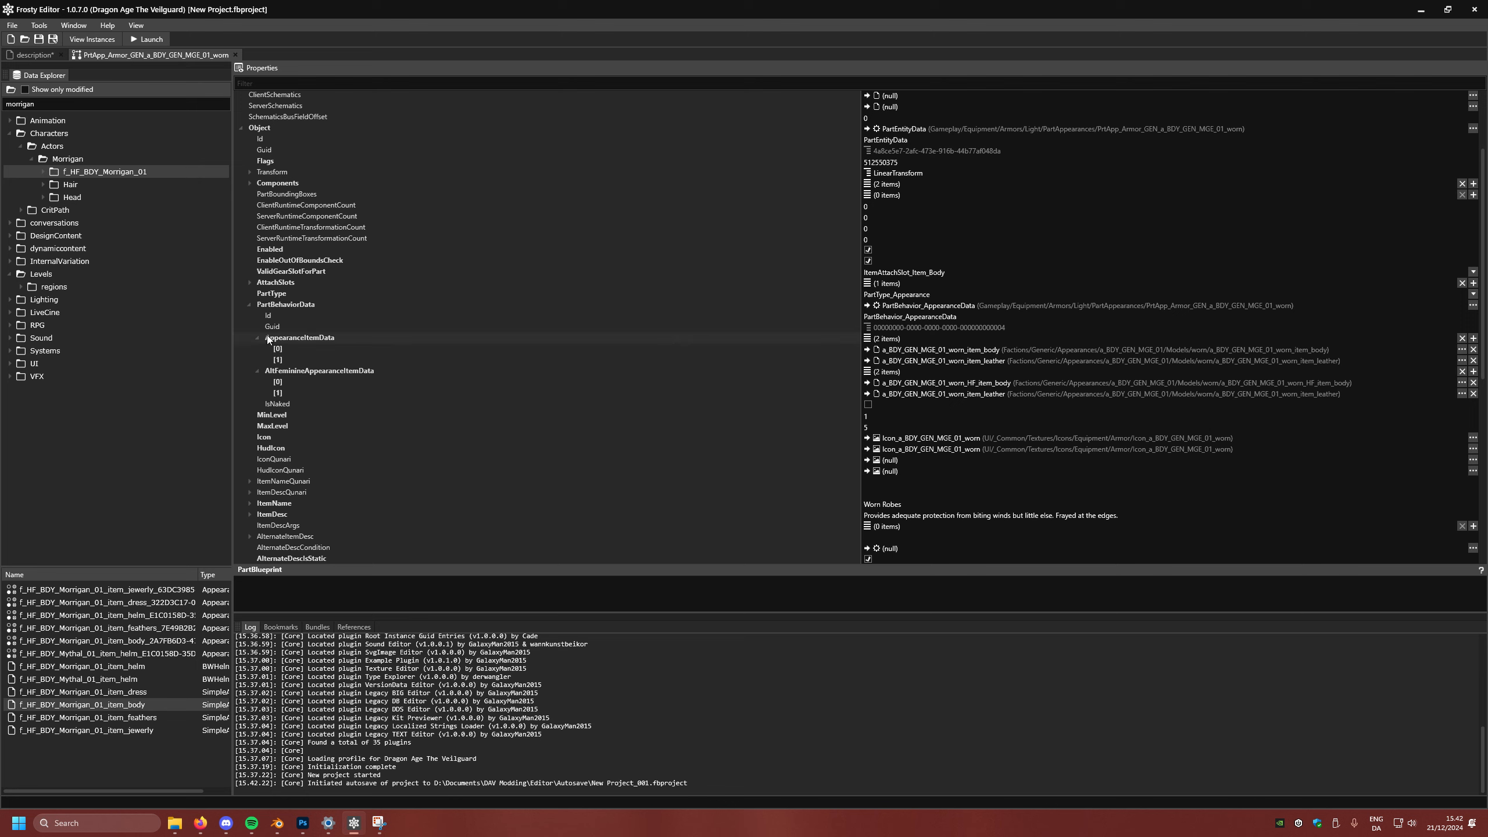
click(868, 350)
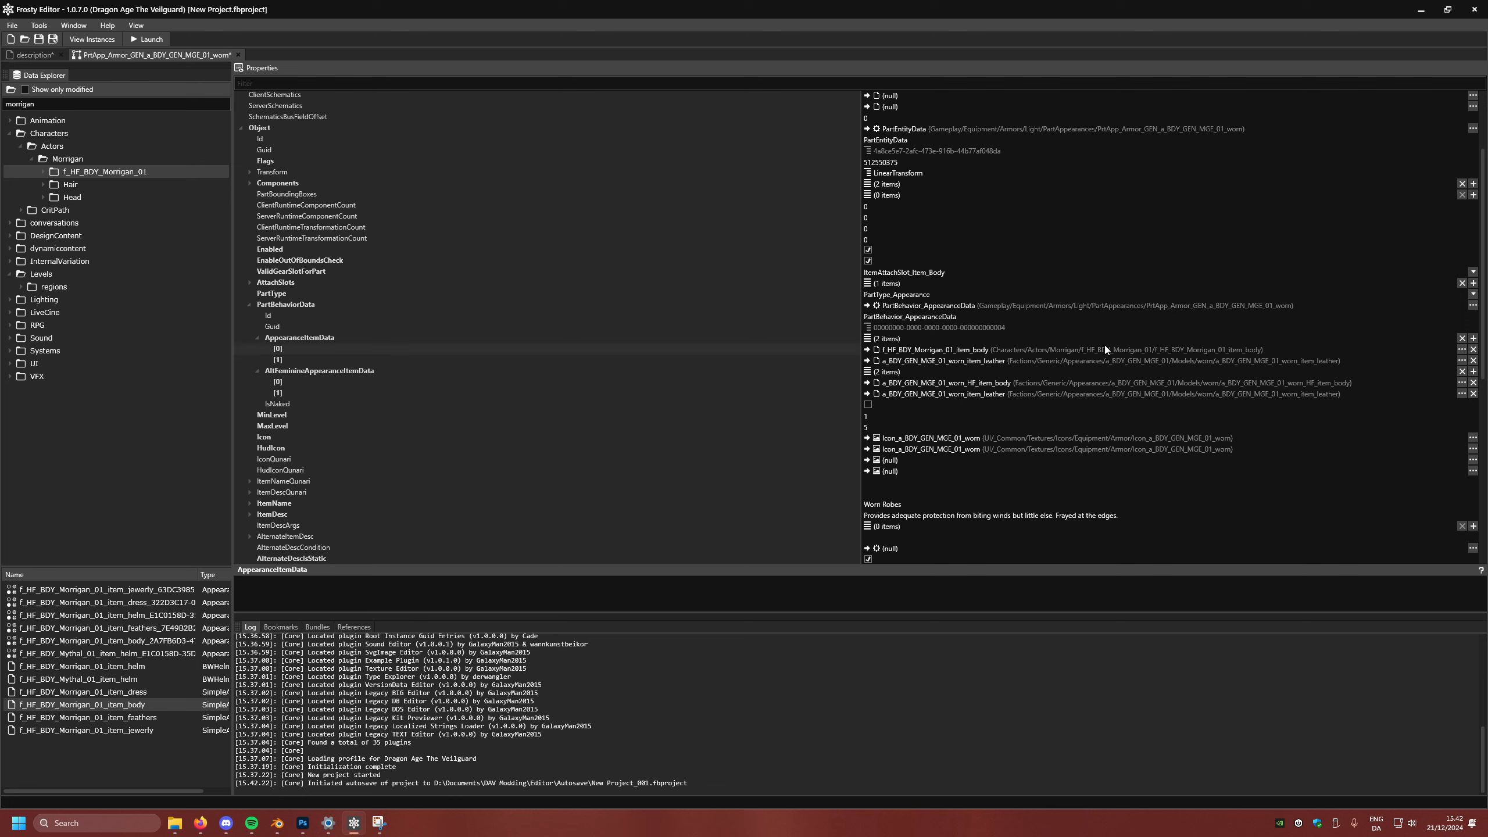
click(869, 382)
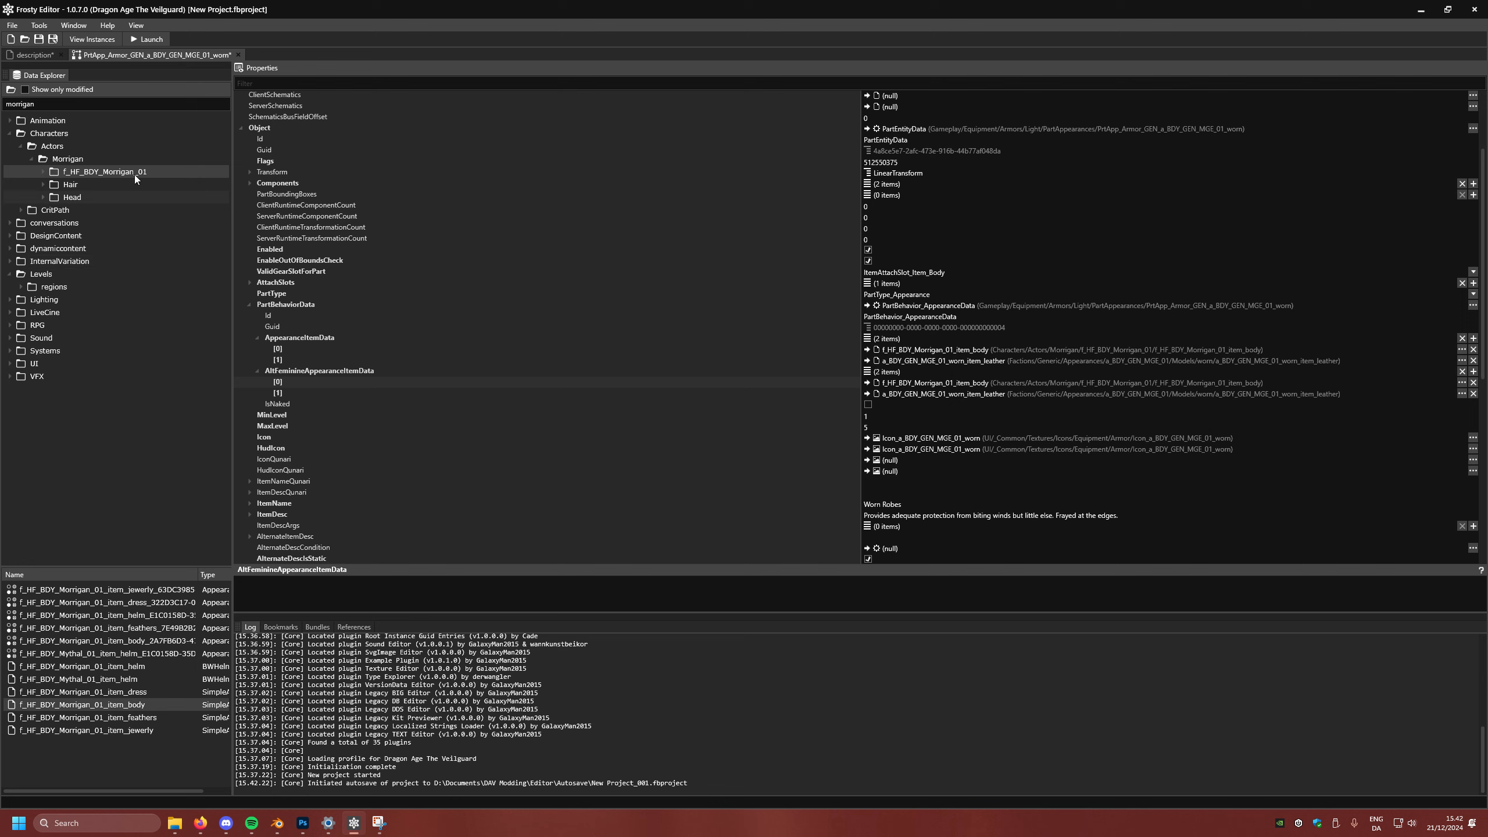
Step: Filter the Data Explorer for "neve" and open the Models folder of f_HM_BDY_Neve_10 under Characters/Actors/Neve
drag(64, 101, 3, 107)
key(BackSpace)
text(neve)
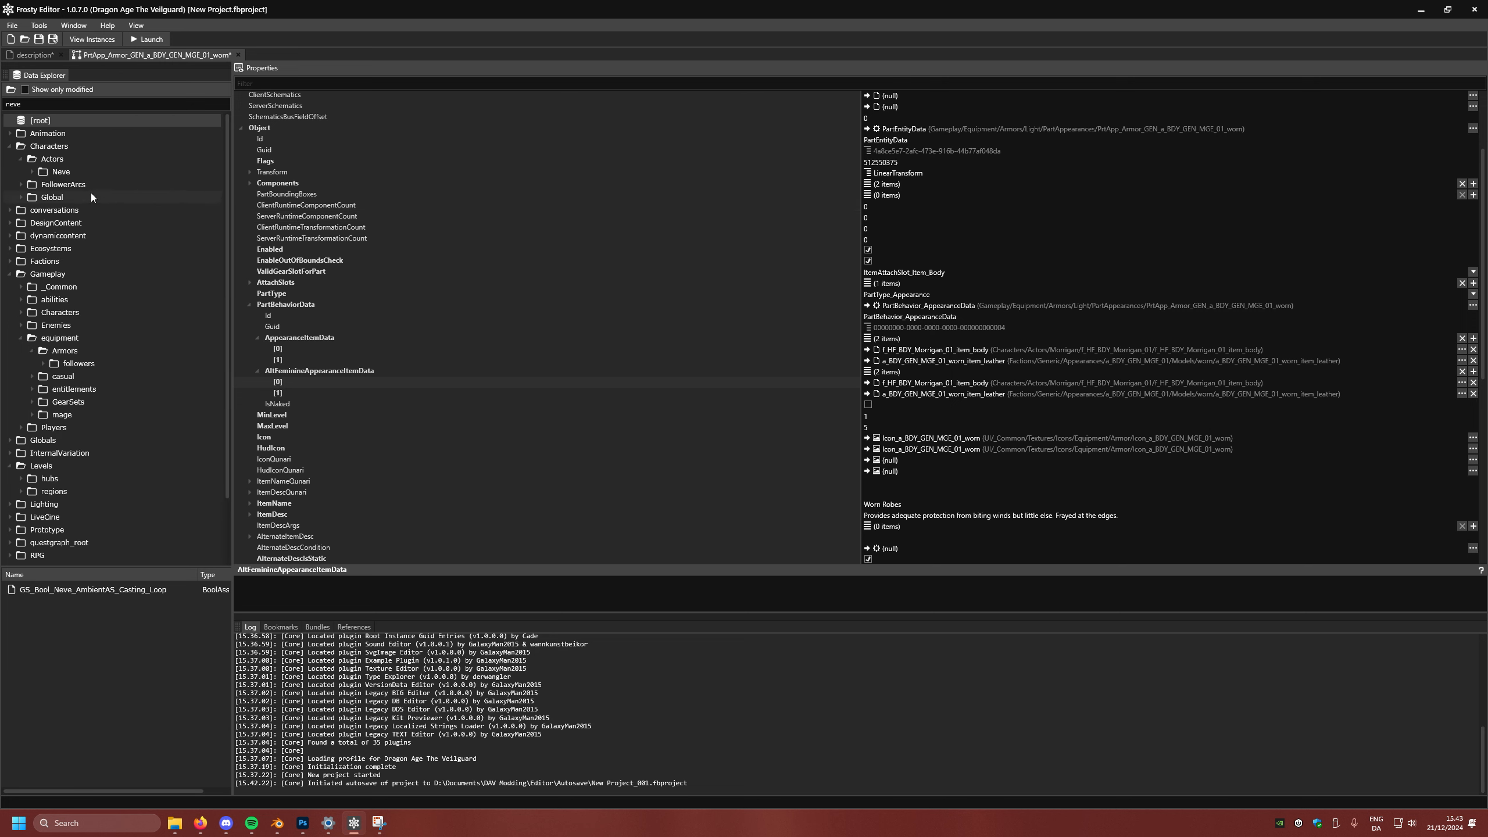
click(70, 170)
click(31, 172)
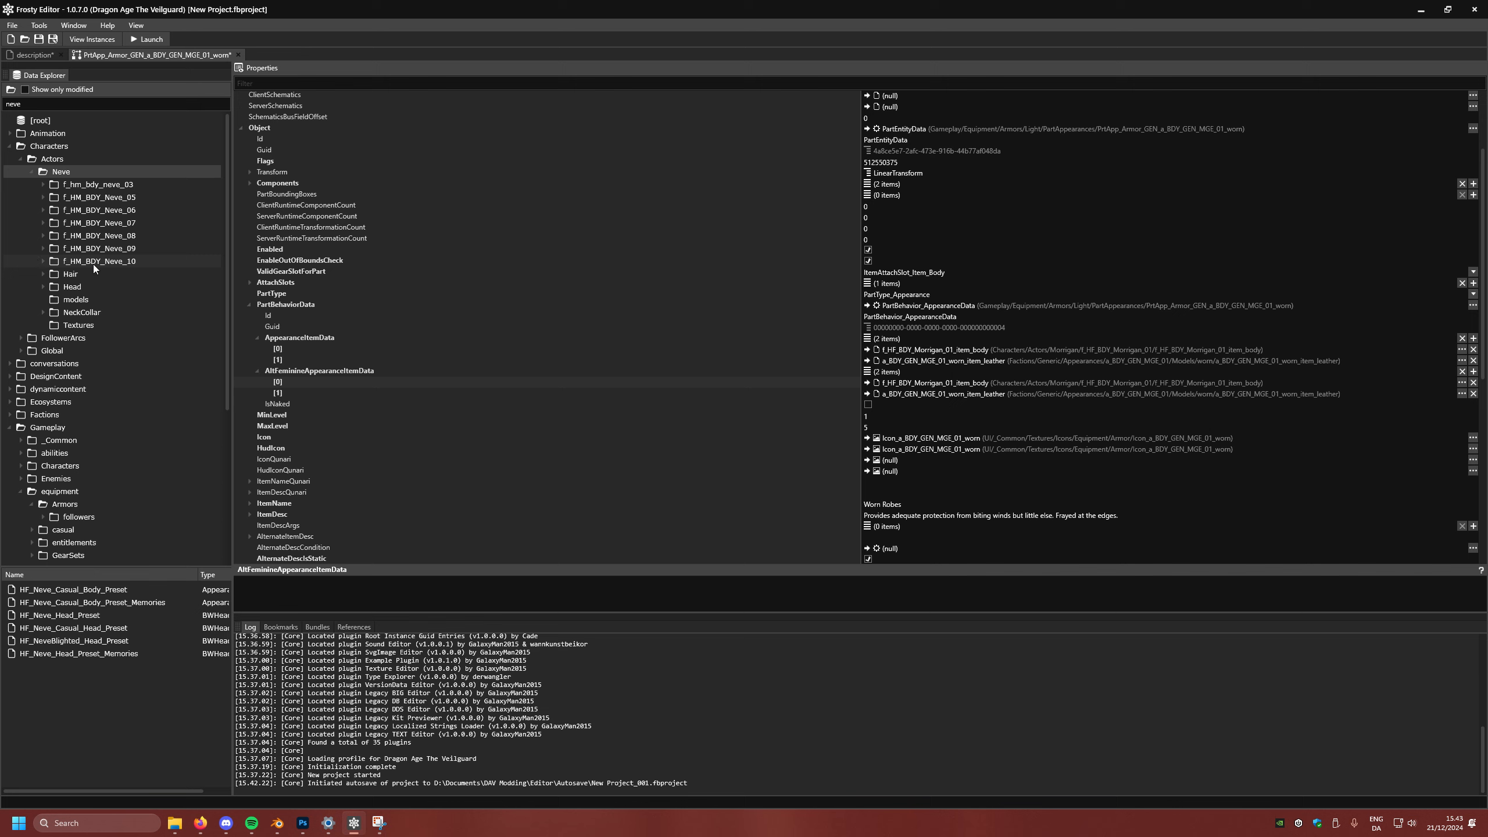
click(56, 265)
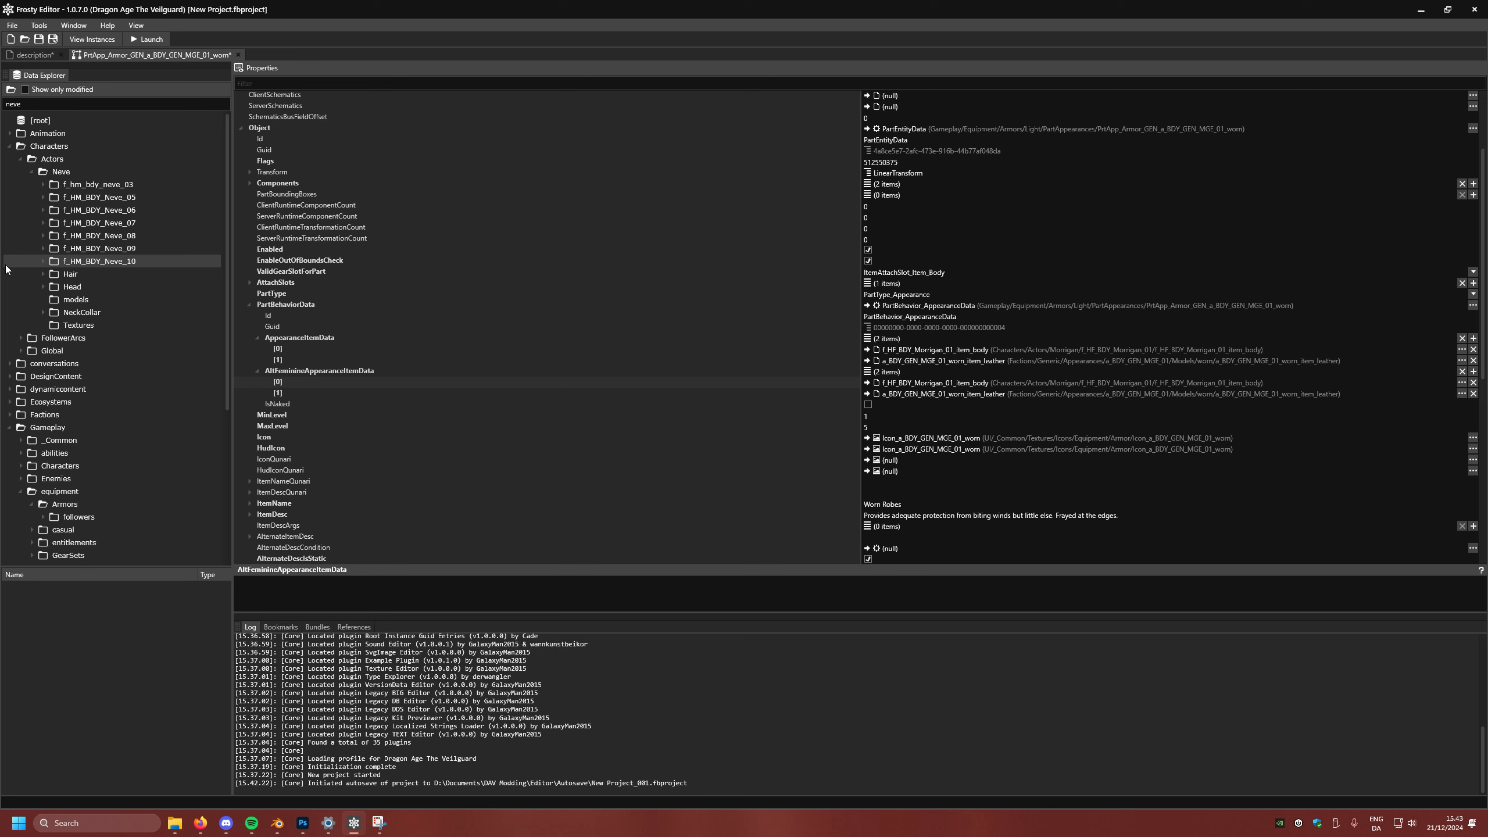
click(43, 261)
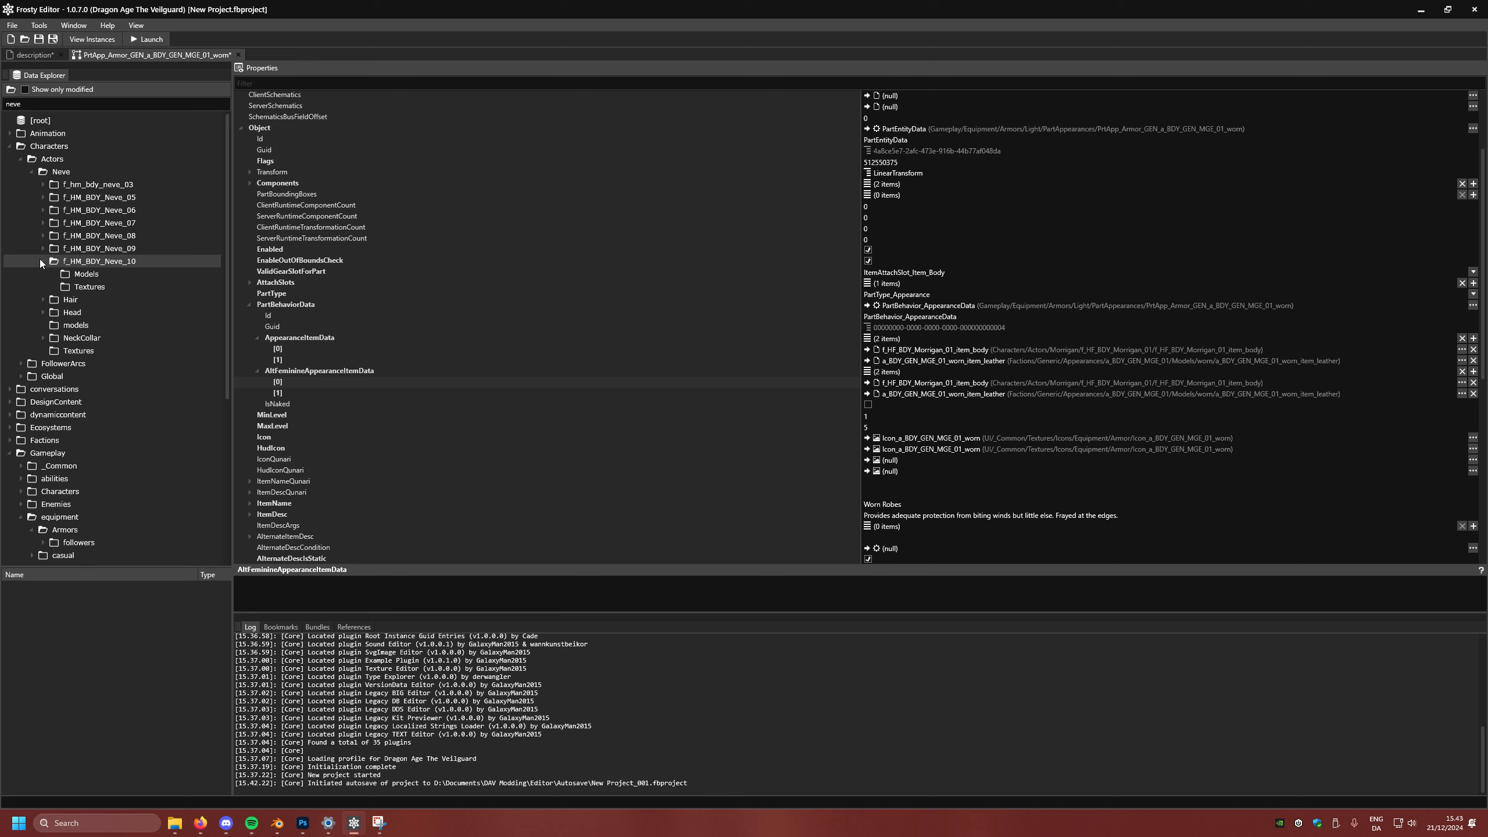
click(75, 275)
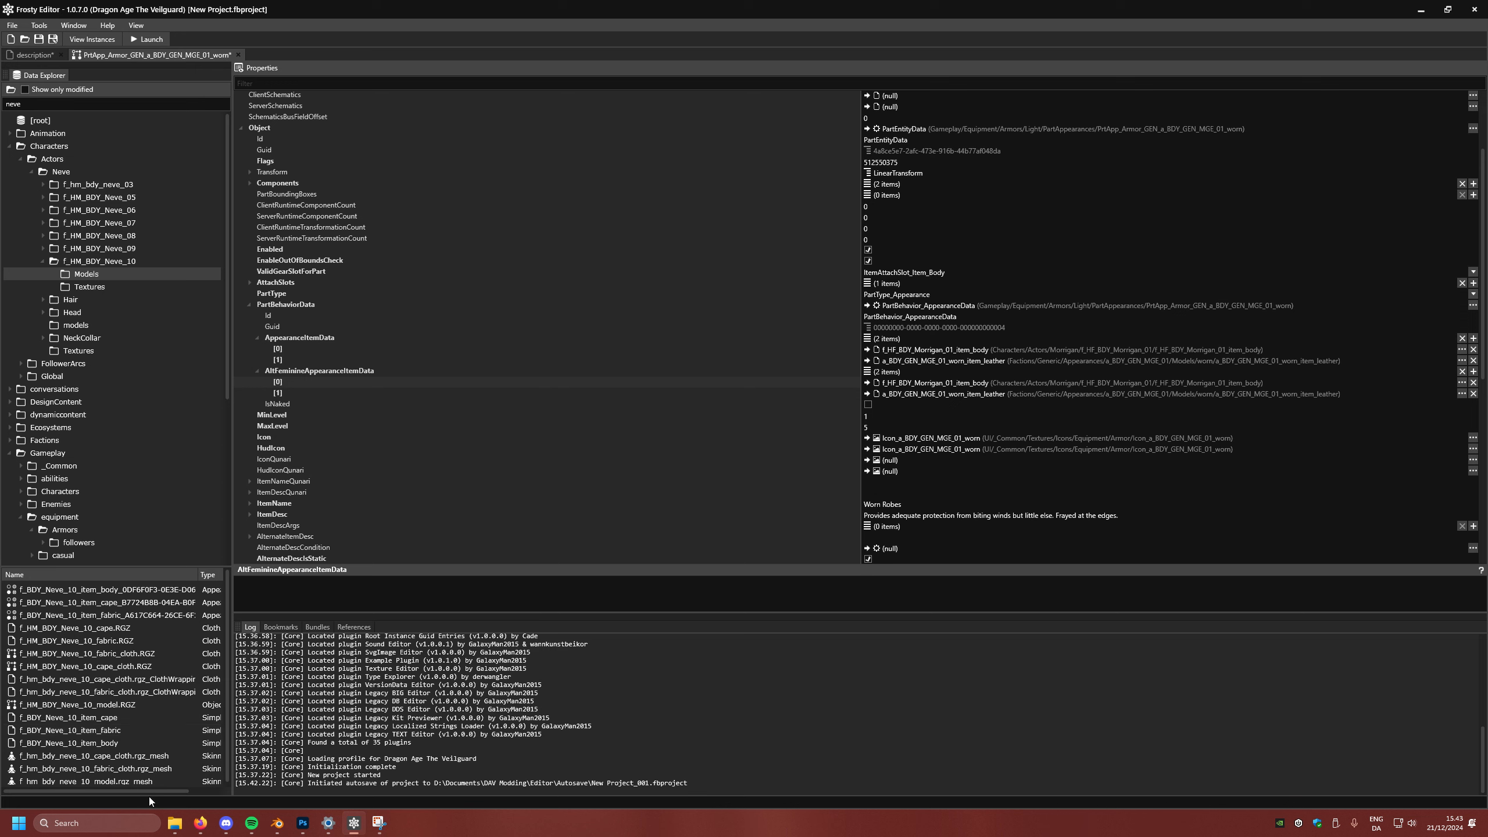
Step: Open the f_hm_bdy_neve_10_cape_cloth.rgz_mesh asset and inspect the cape in the 3D preview
scroll(147, 711, down, 1)
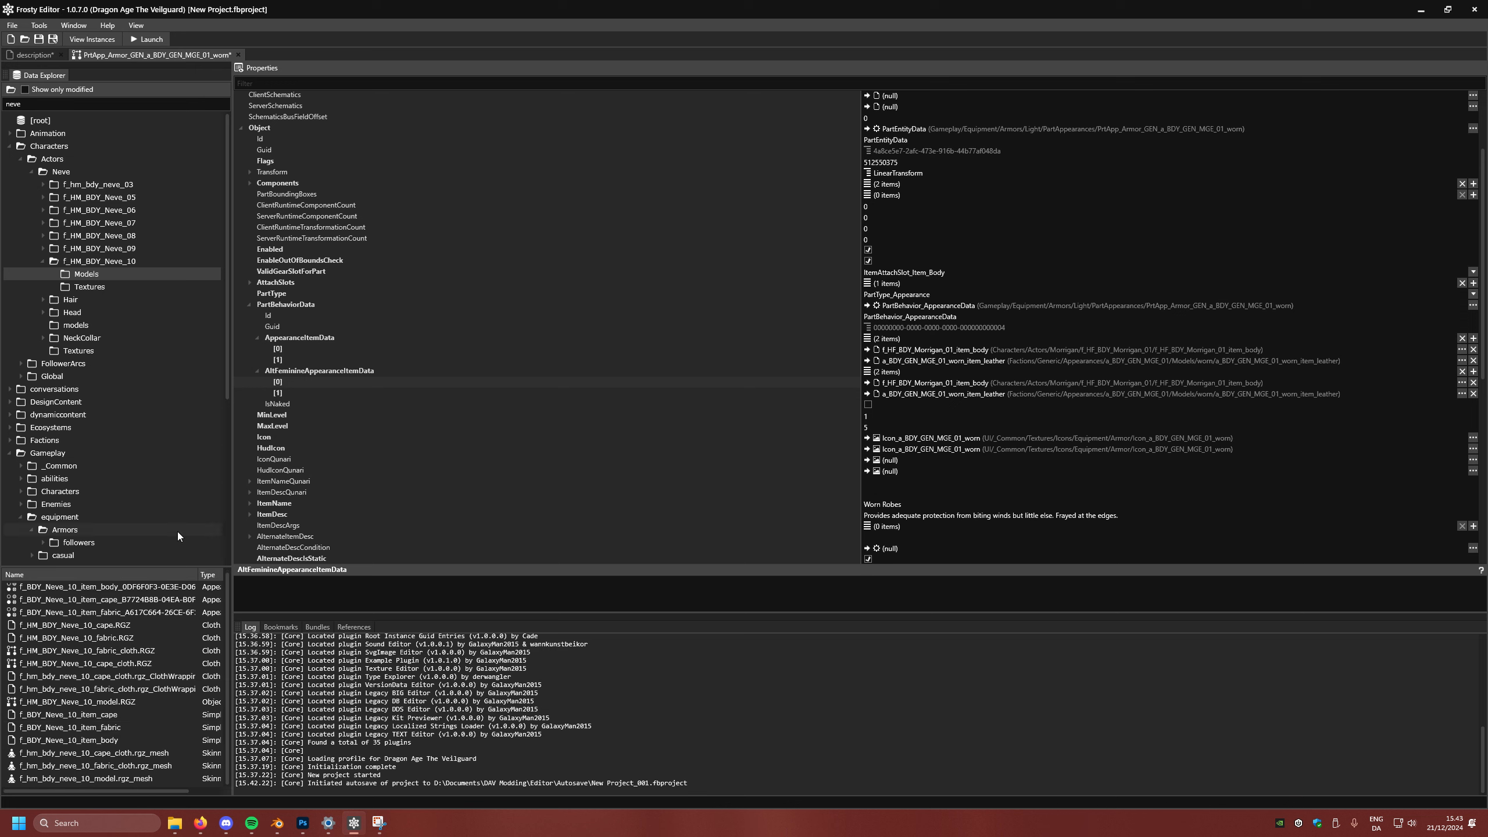
drag(123, 791, 54, 790)
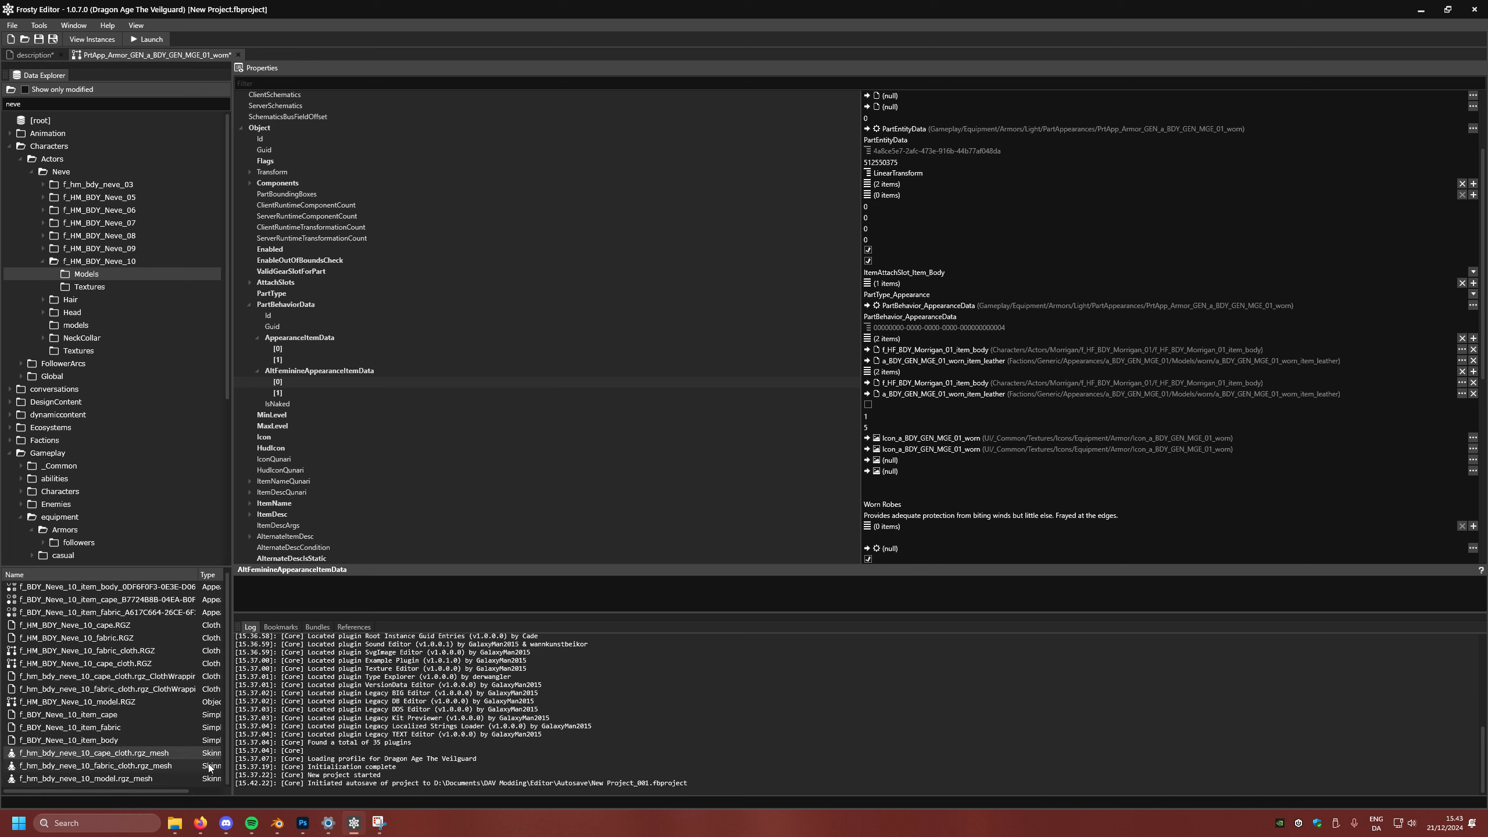
drag(136, 792, 87, 791)
right_click(73, 752)
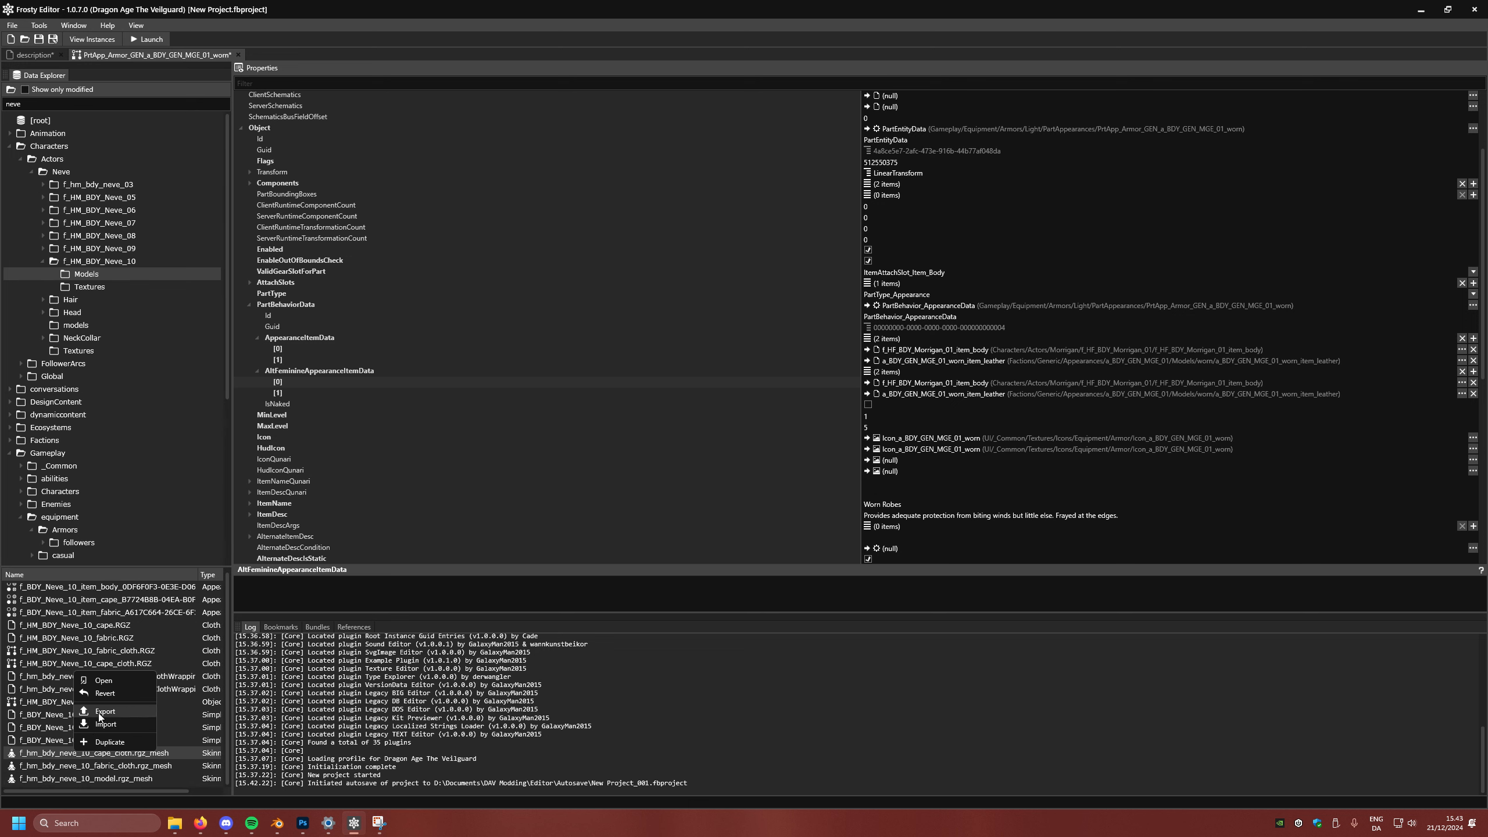
click(99, 711)
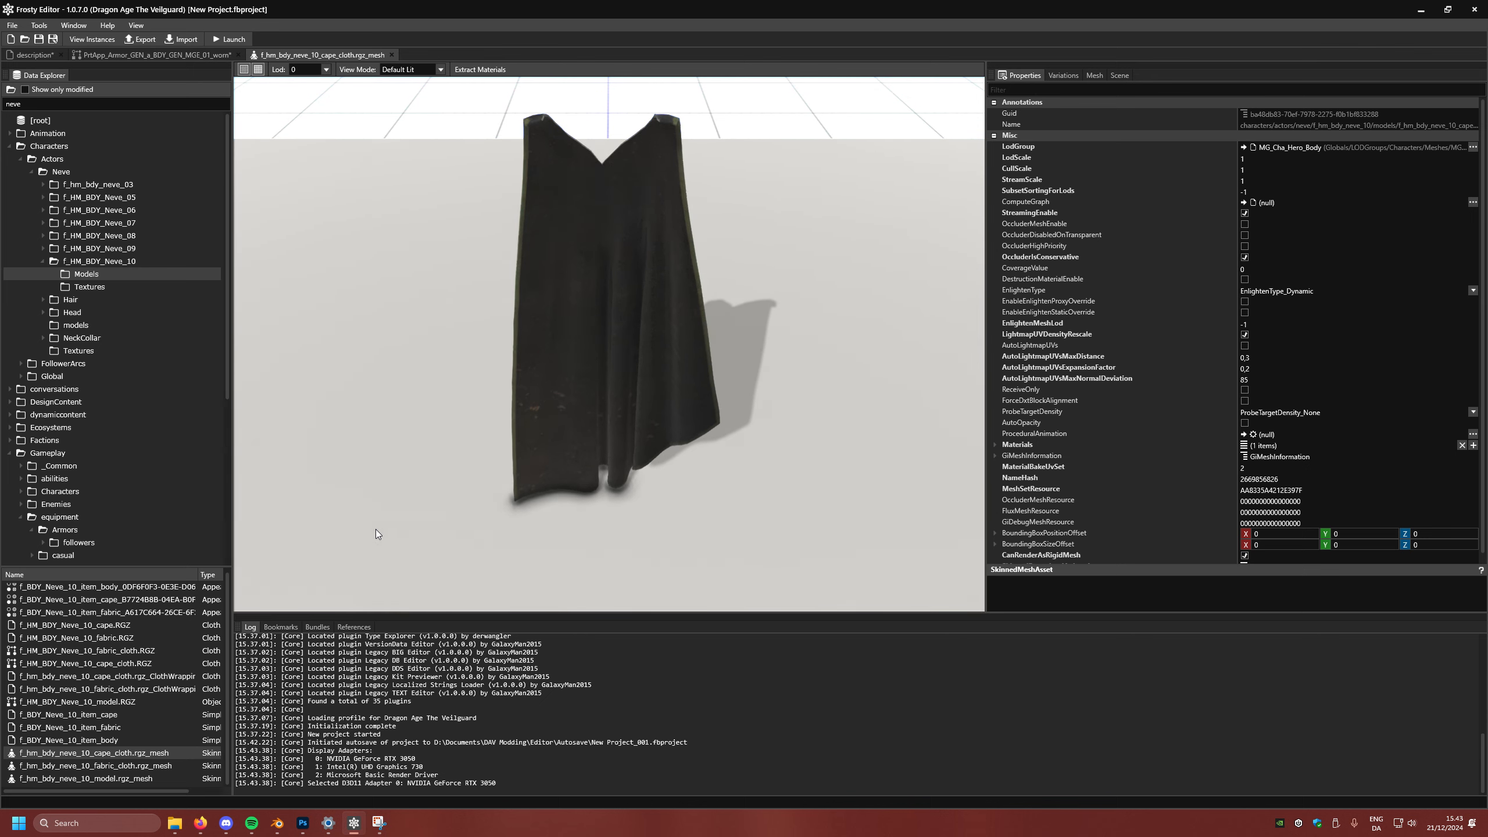
drag(555, 443, 556, 409)
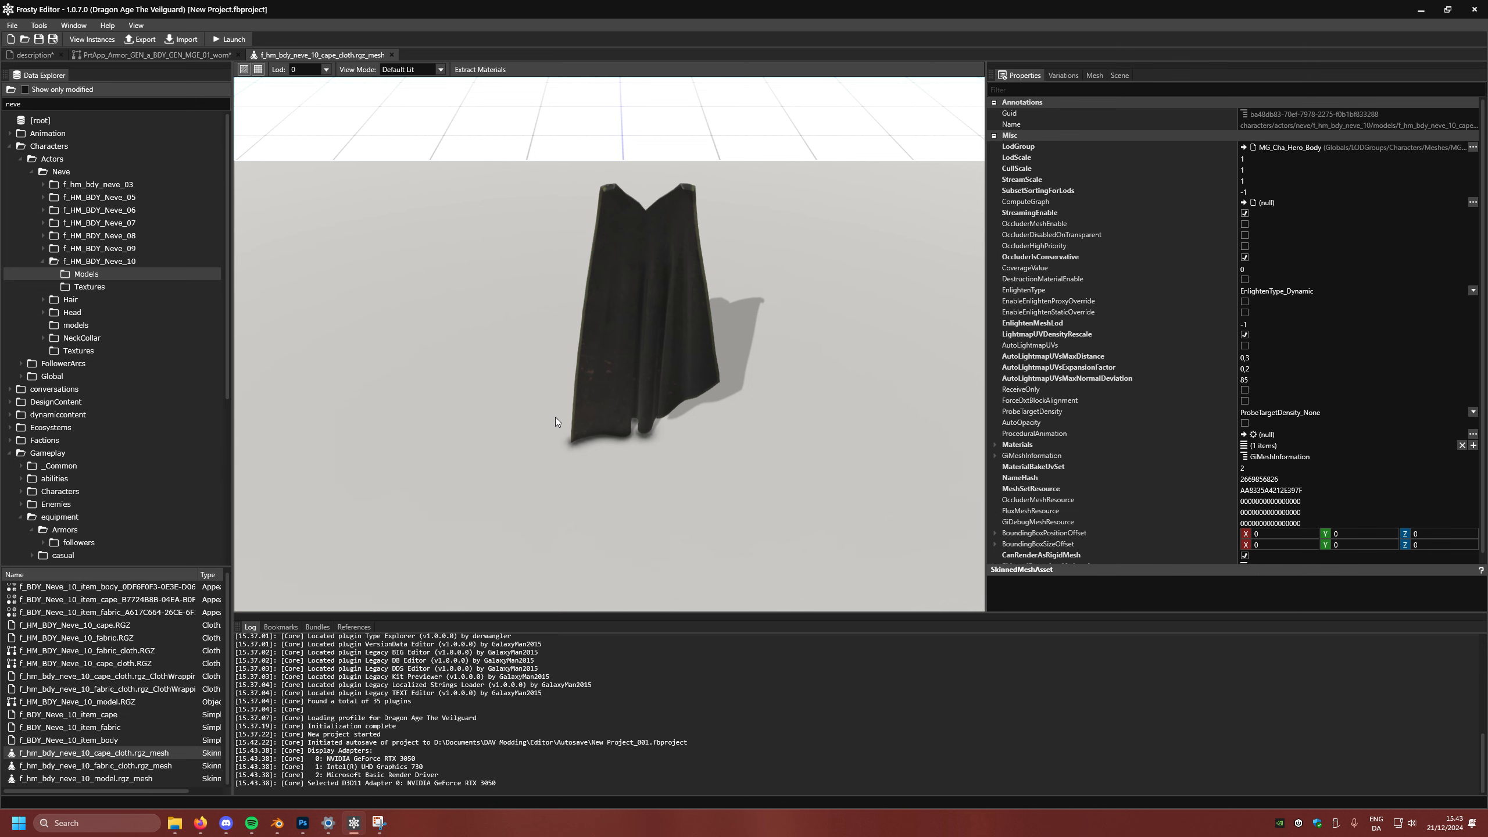
Step: In the worn armor asset, assign f_BDY_Neve_10_item_cape to entry [1] of both AppearanceItemData and AltFeminineAppearanceItemData
click(107, 54)
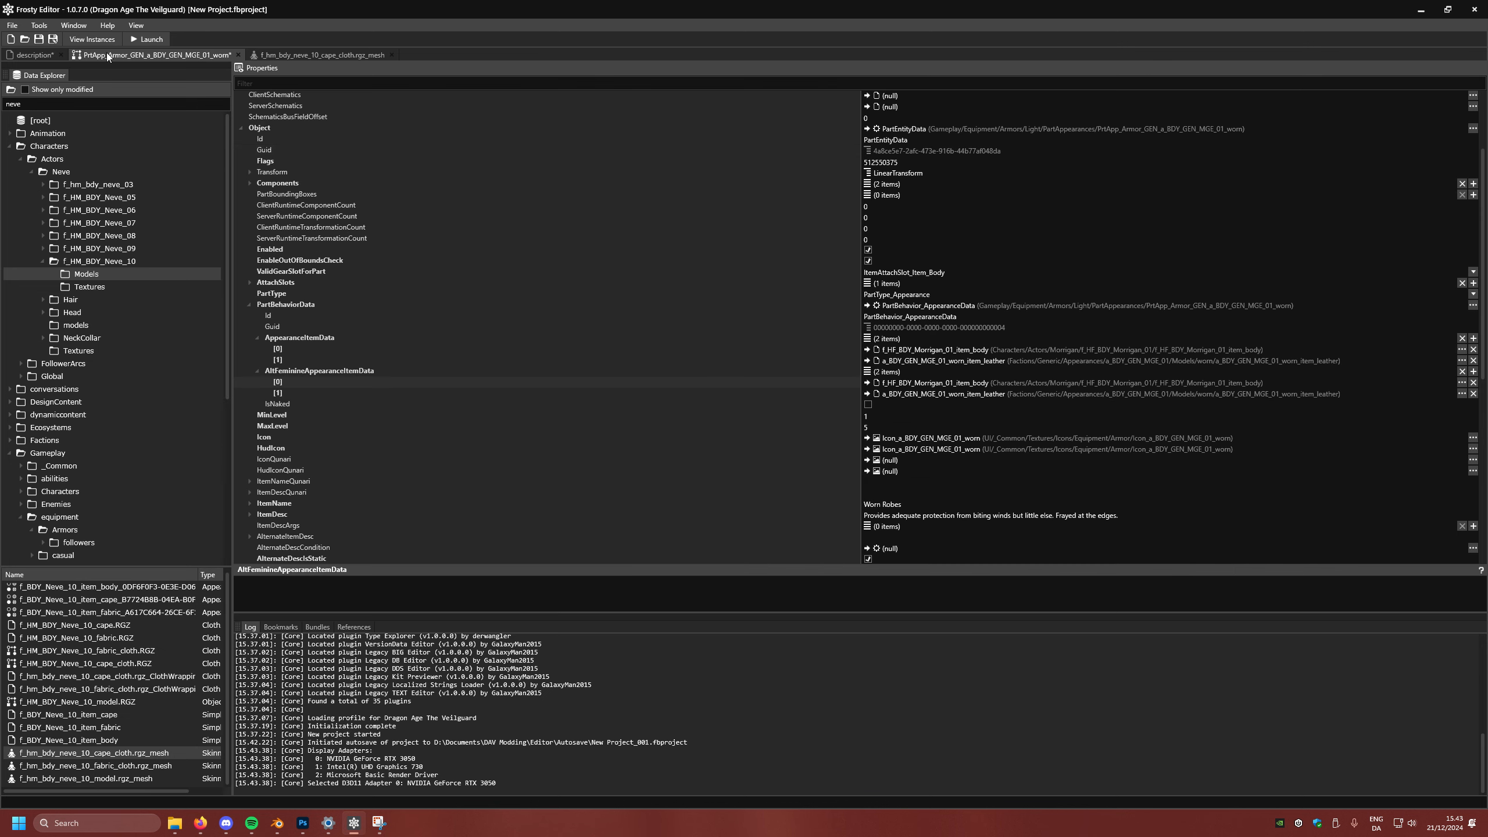
click(867, 361)
click(828, 443)
scroll(176, 631, up, 1)
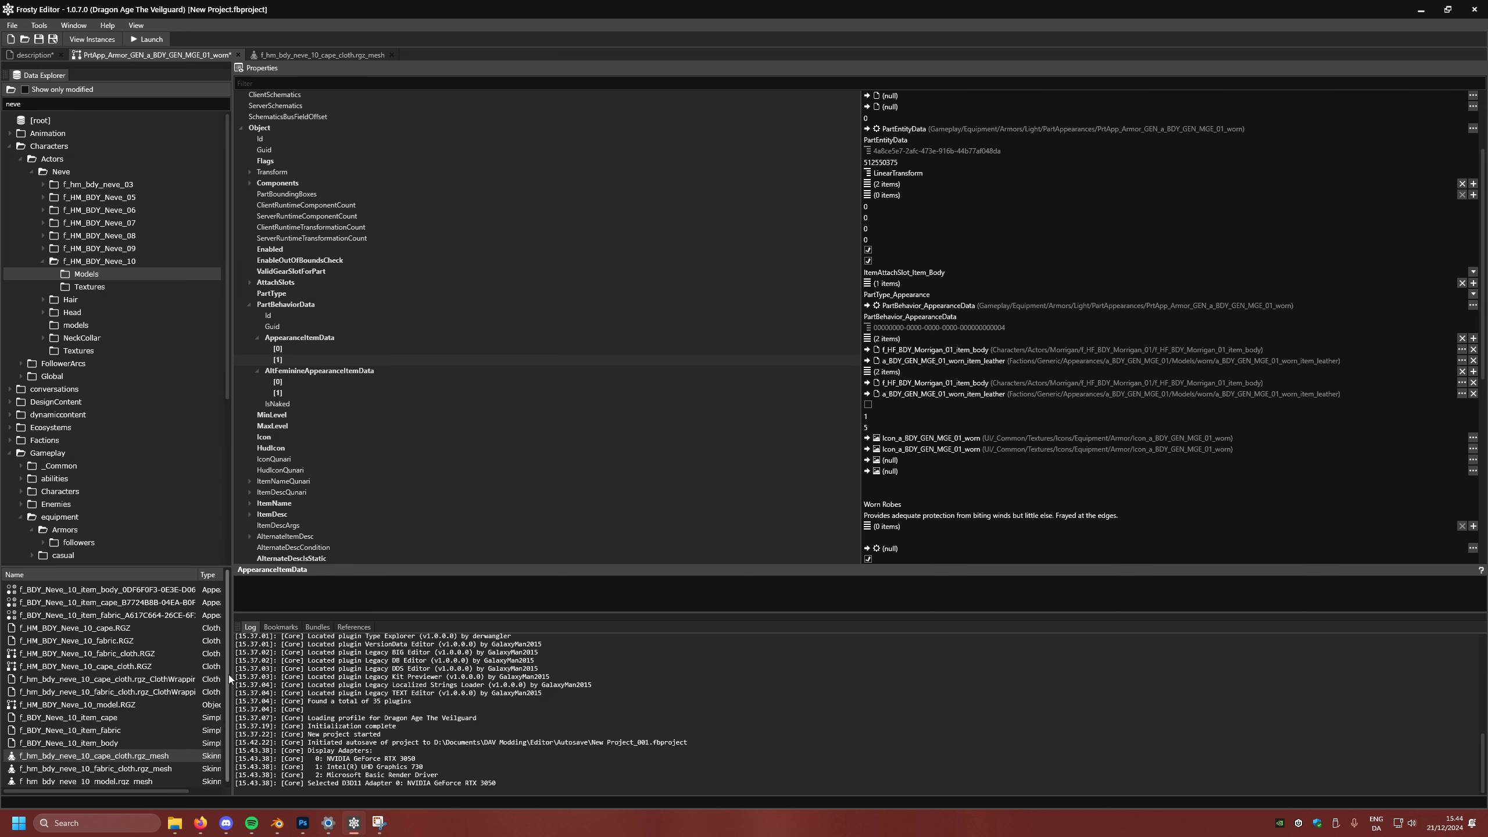
drag(229, 670, 296, 669)
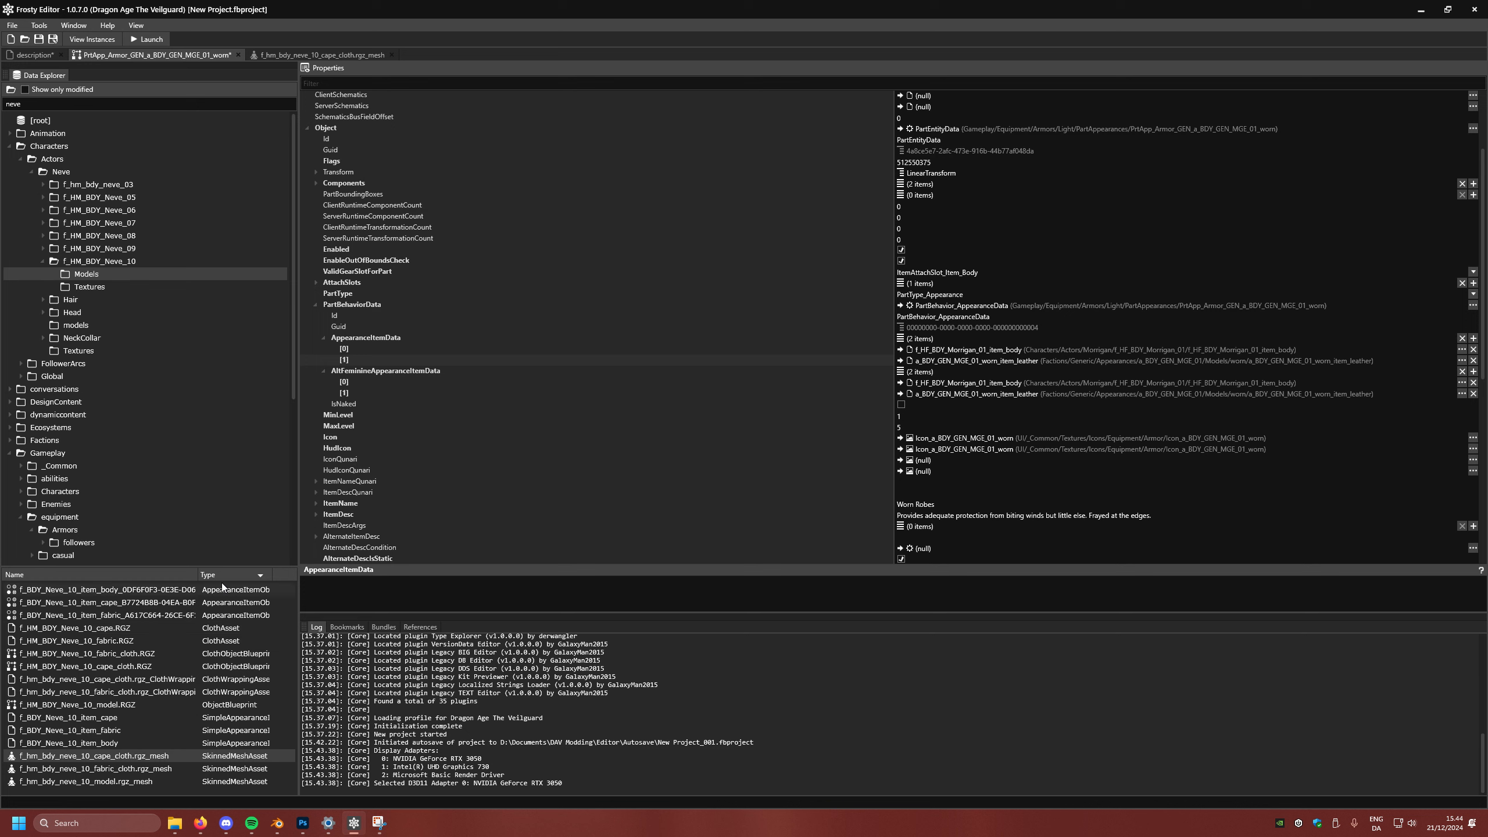
click(98, 719)
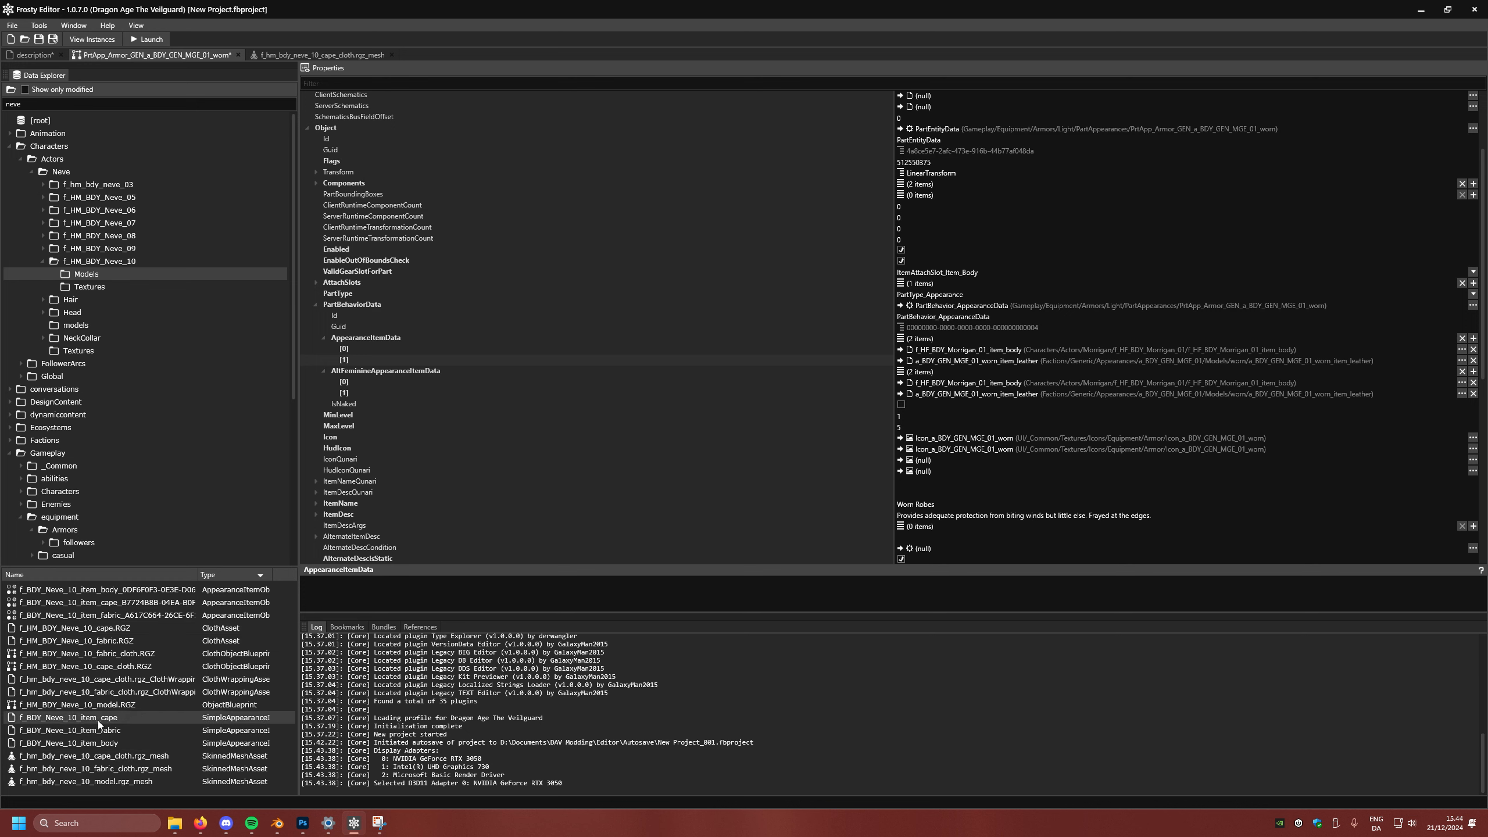
click(900, 360)
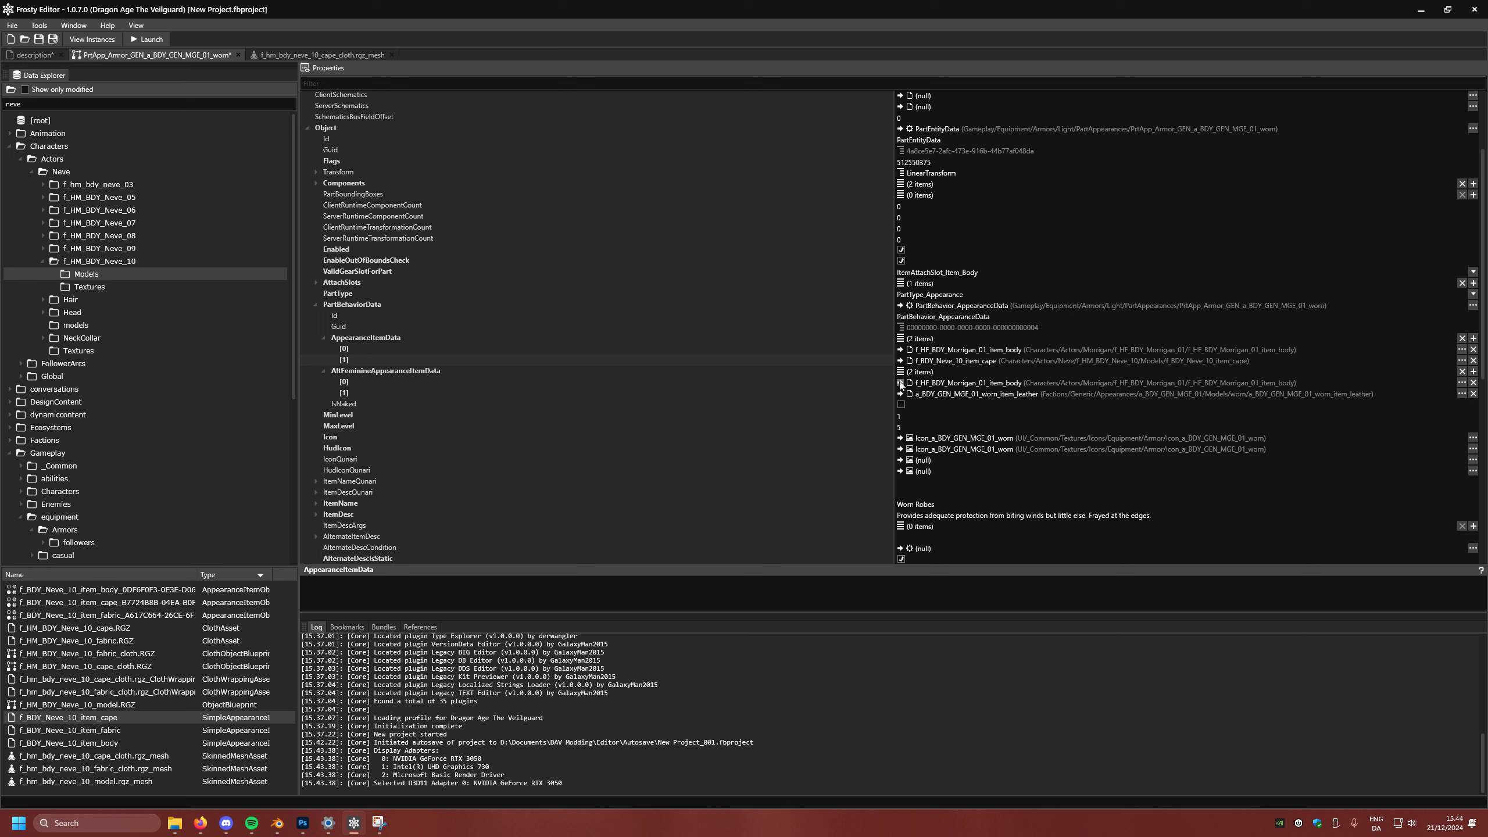
click(900, 395)
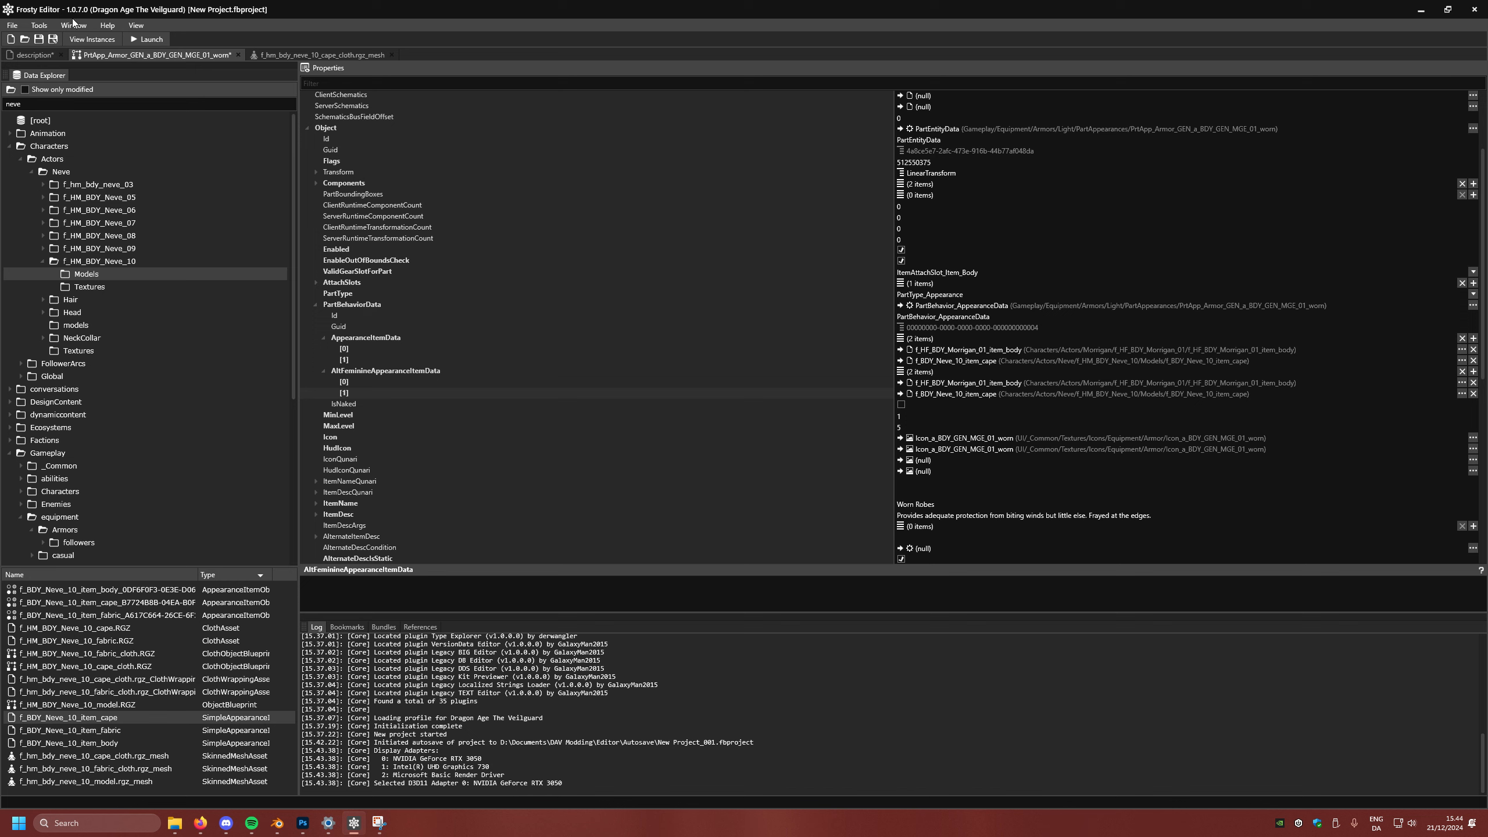
Step: Filter the Data Explorer for "morrigan" and open the Models folder inside f_HF_BDY_Morrigan_01
drag(32, 106, 5, 95)
text(morrigan)
key(Return)
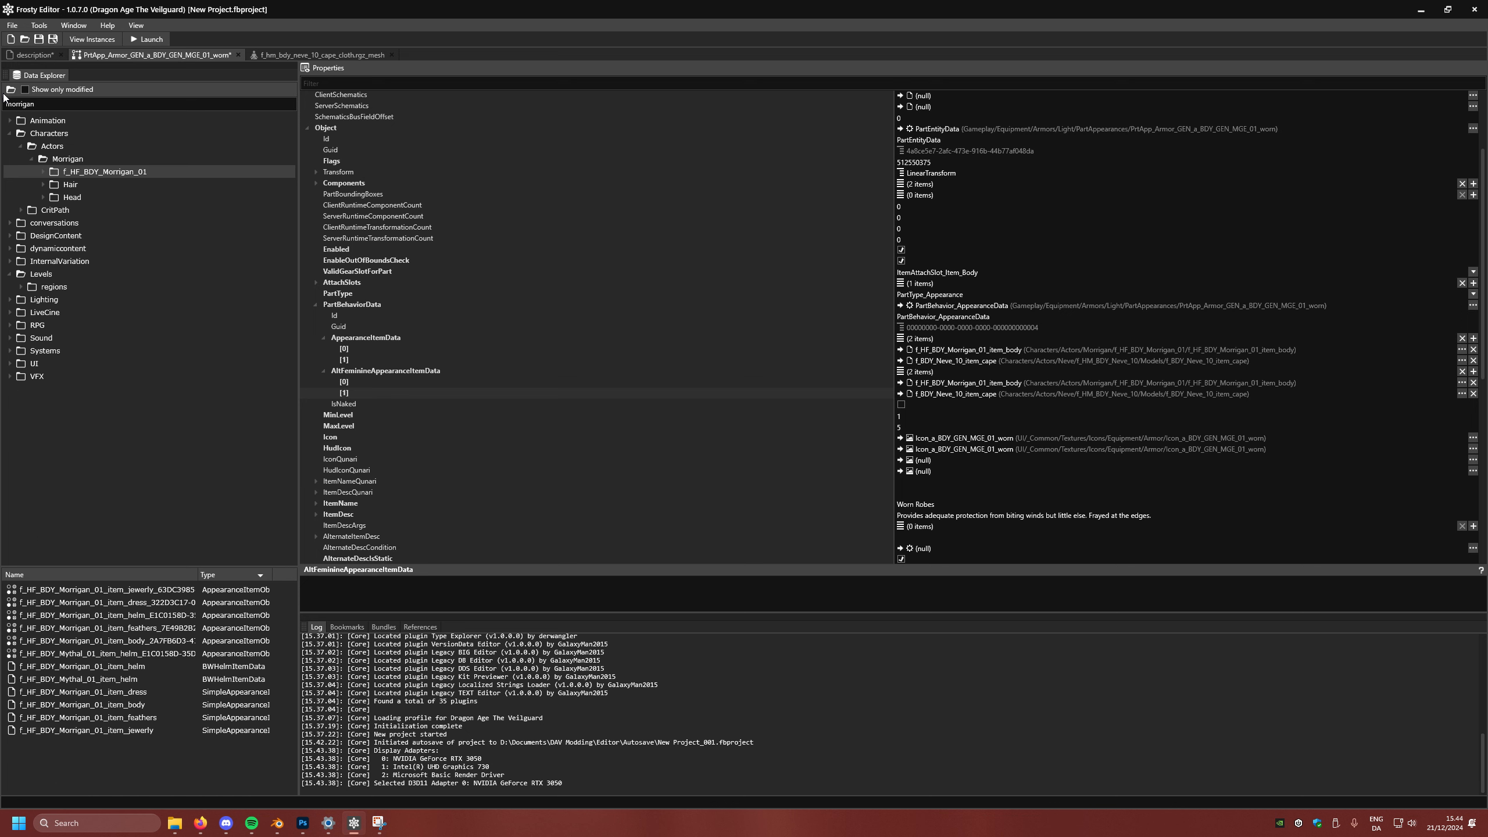
click(43, 172)
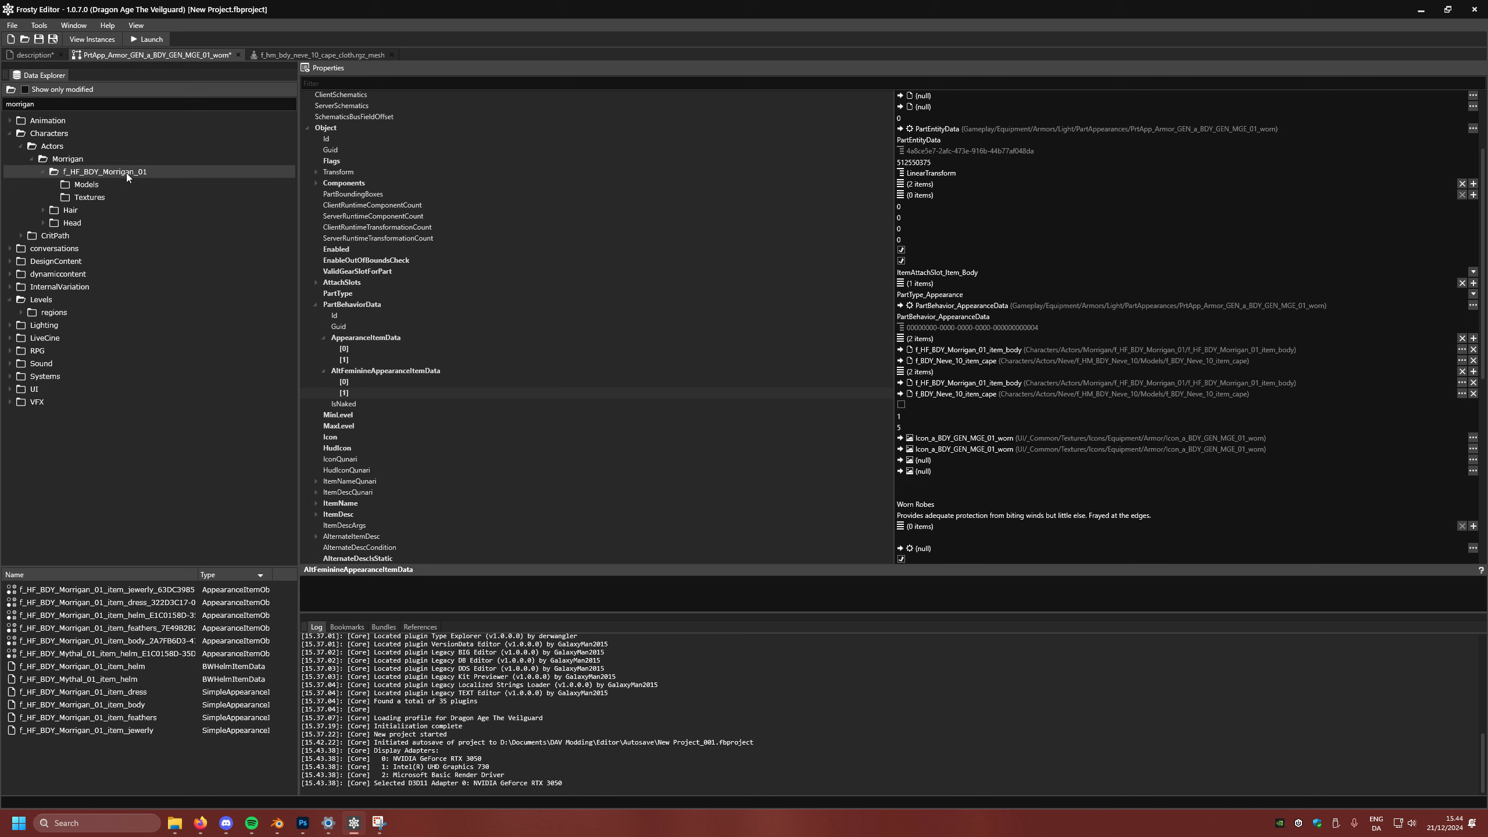
click(115, 185)
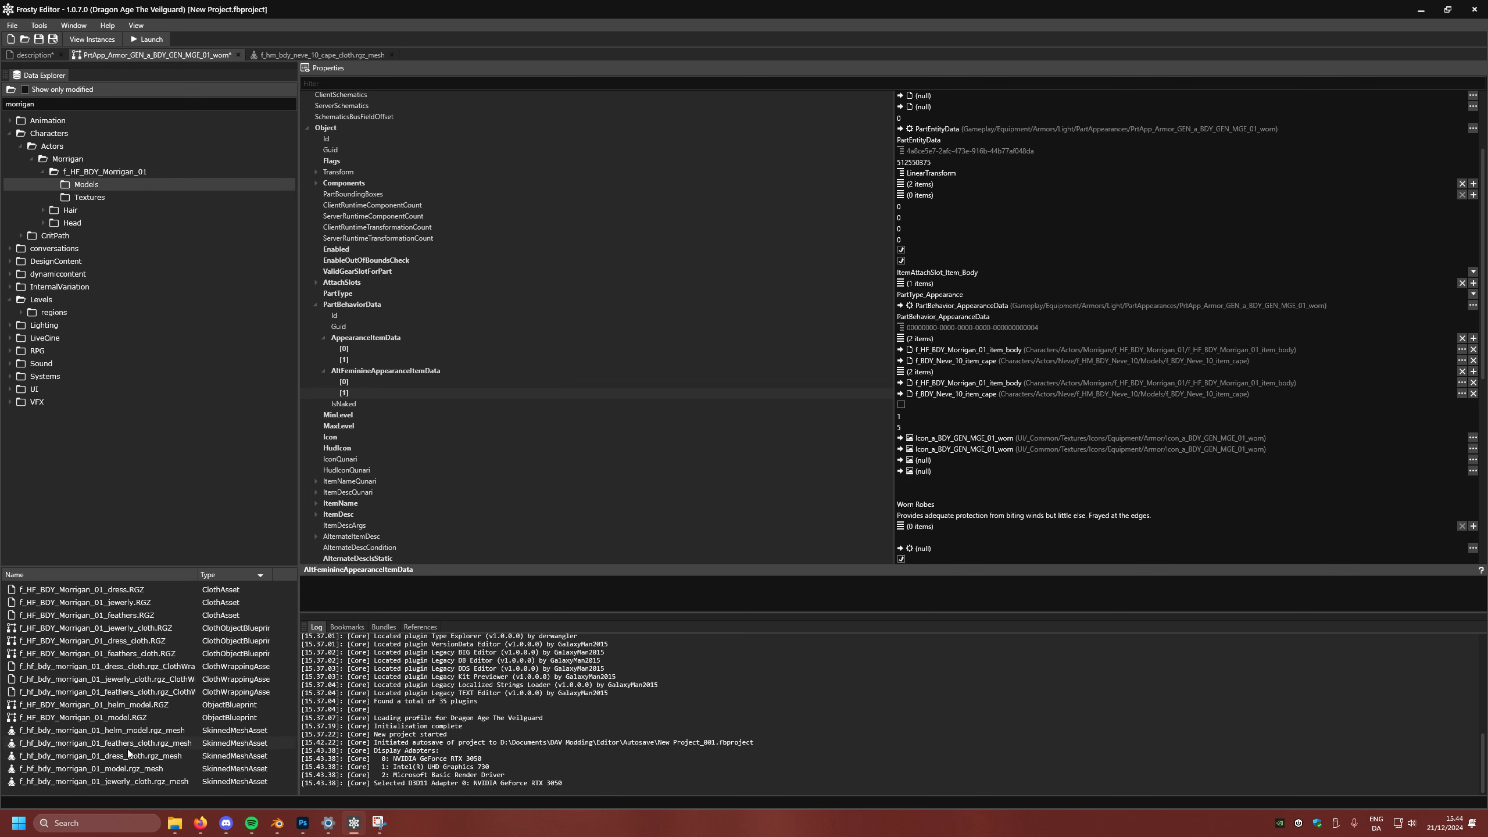
Step: Open the f_hf_bdy_morrigan_01_model.rgz_mesh asset, examine the body model in the preview, and compare it with Neve's cape mesh
click(81, 767)
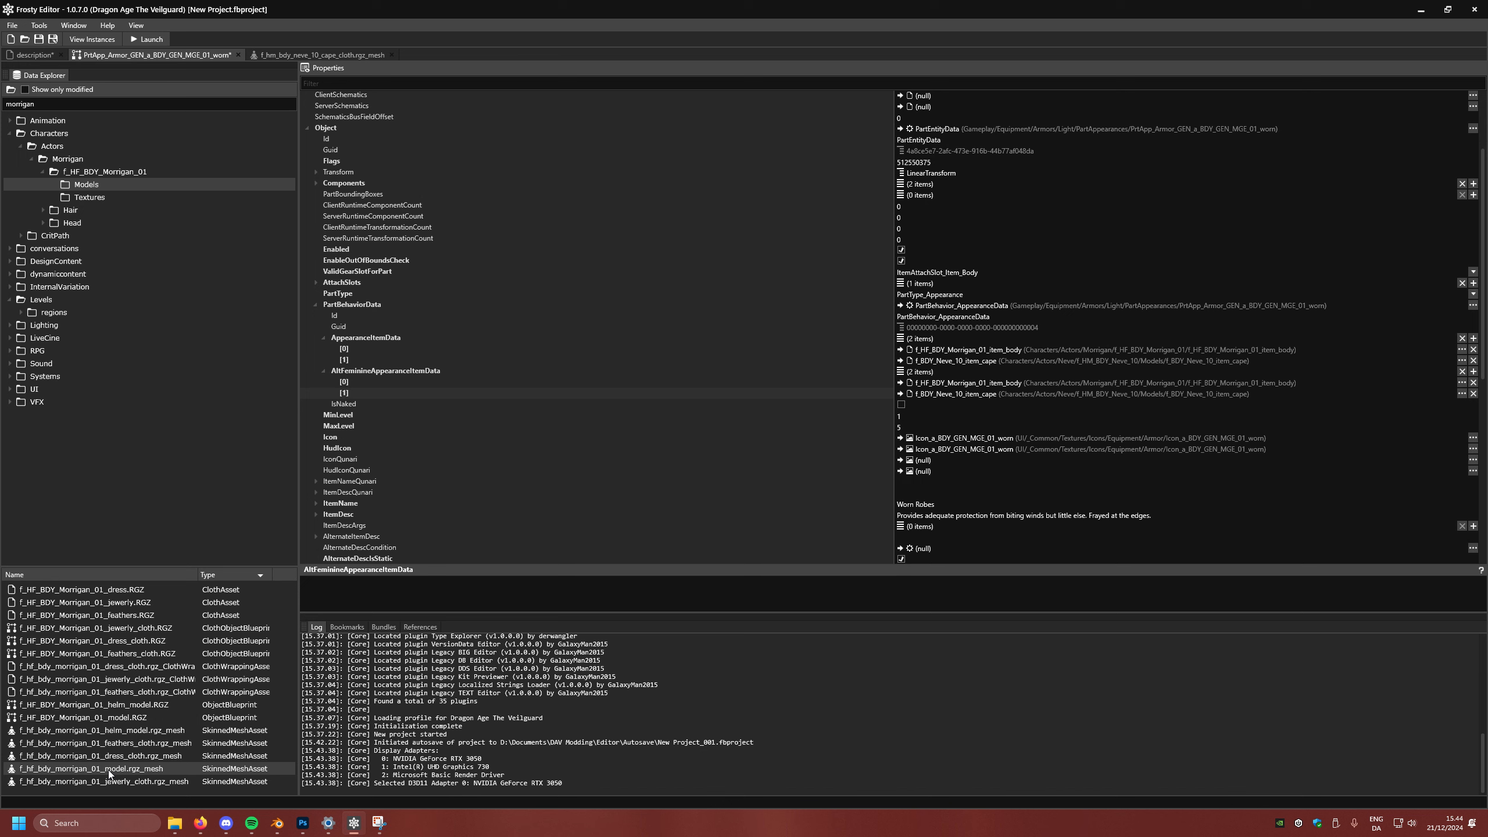
right_click(136, 767)
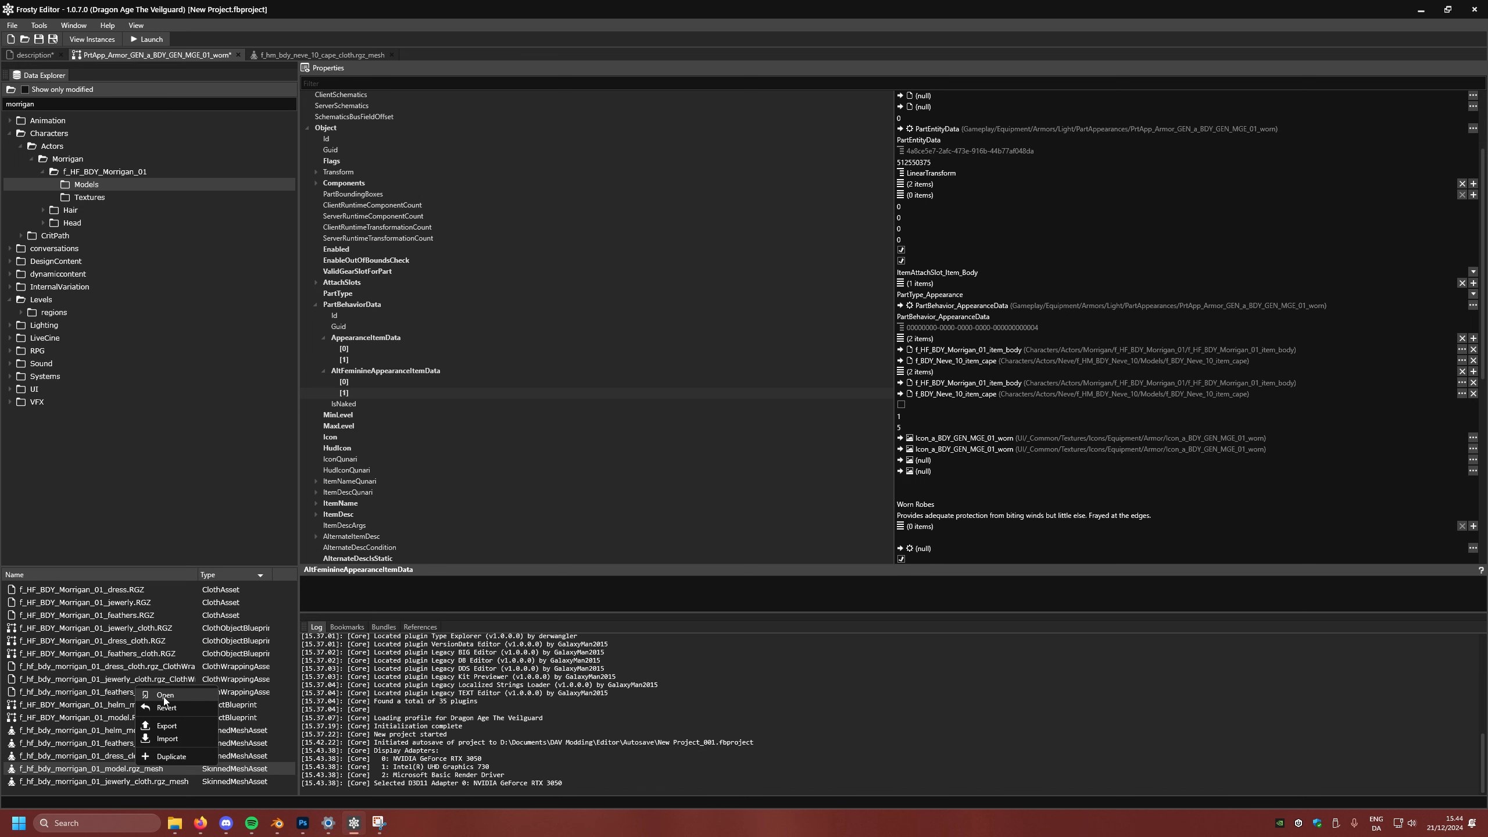
click(164, 697)
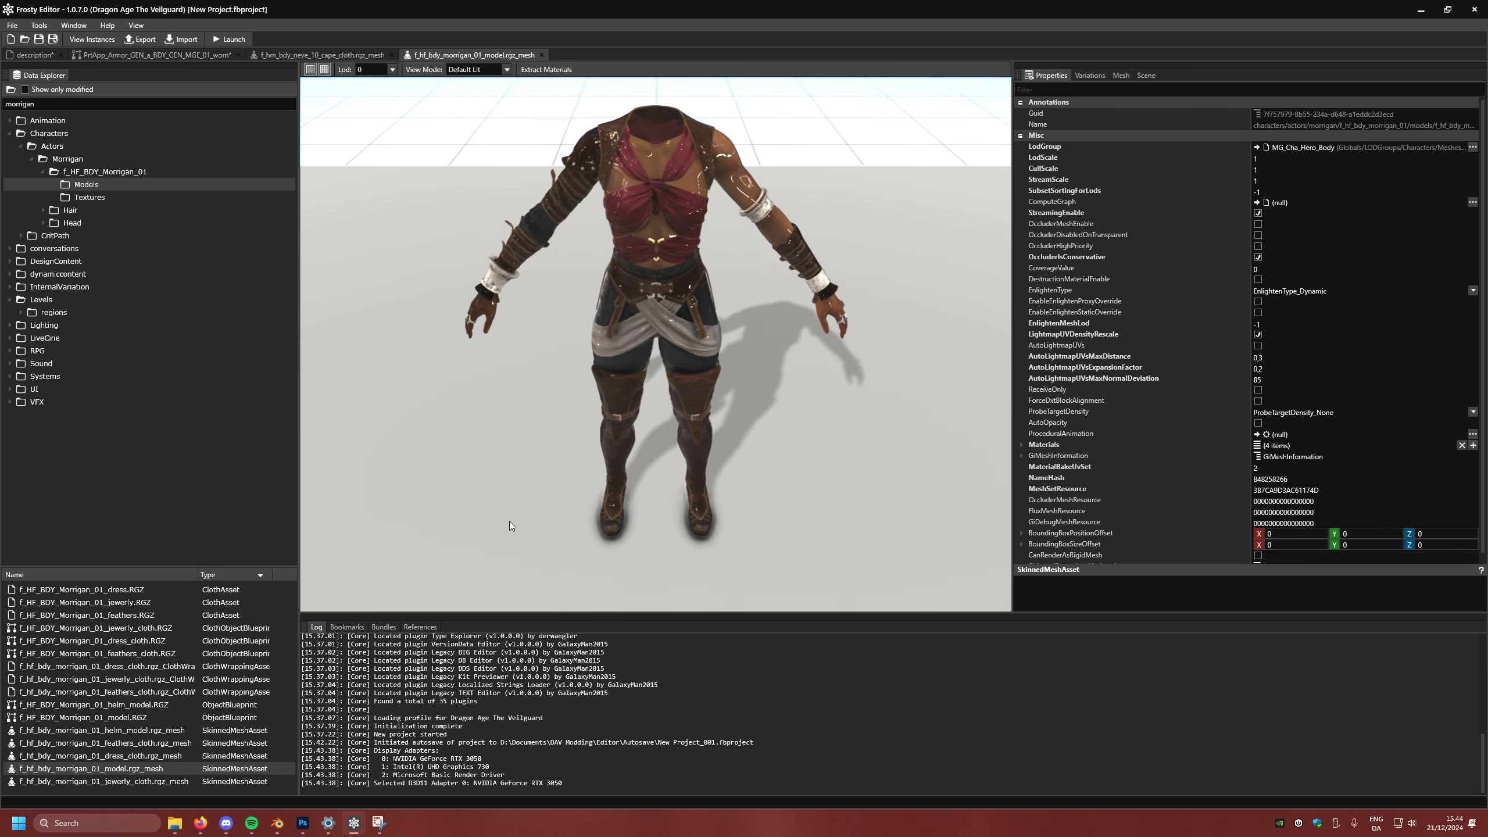
right_drag(509, 521, 466, 510)
right_drag(591, 300, 583, 320)
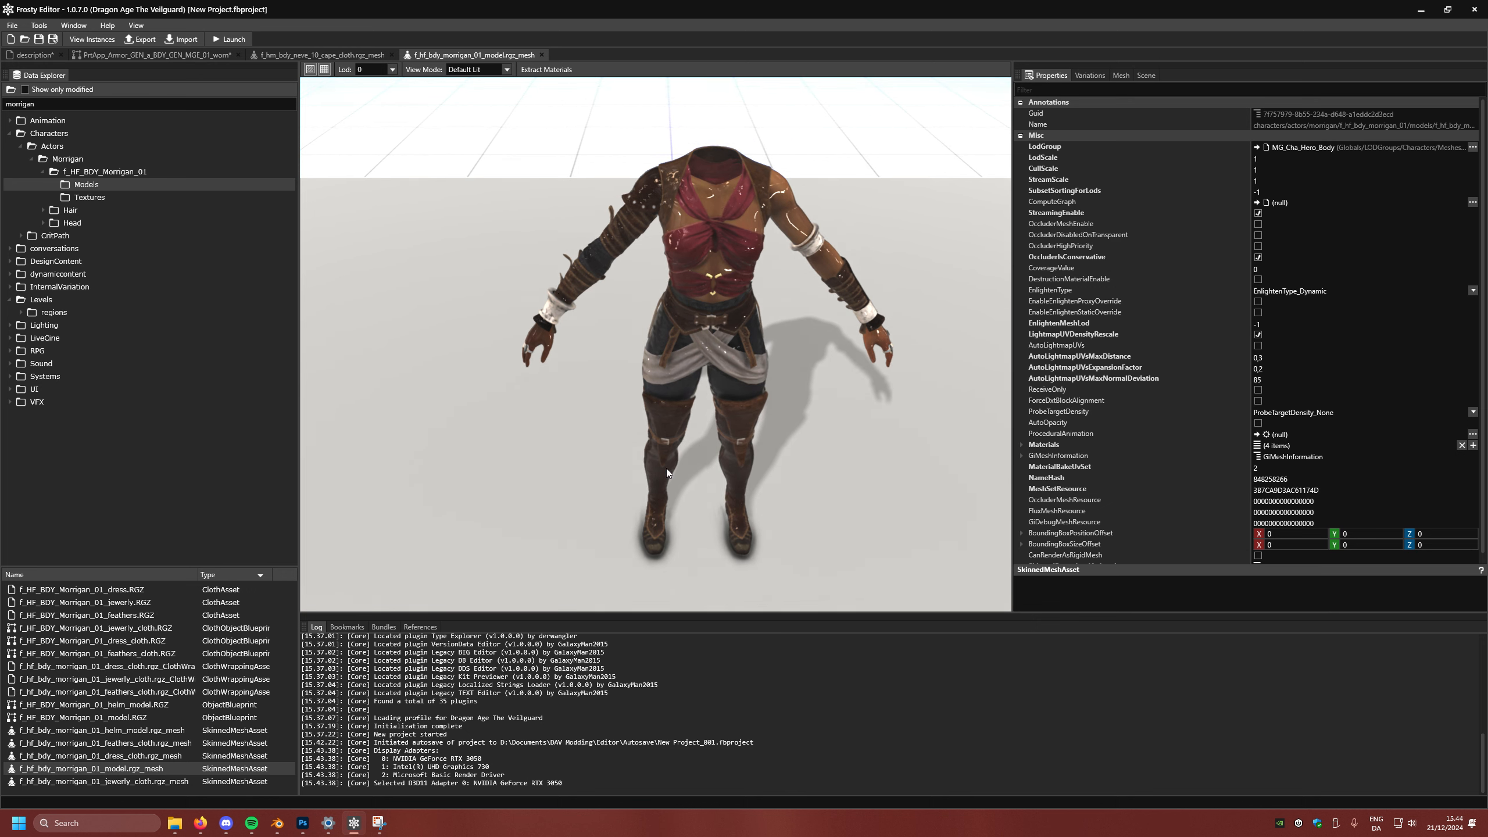
middle_drag(603, 277, 859, 363)
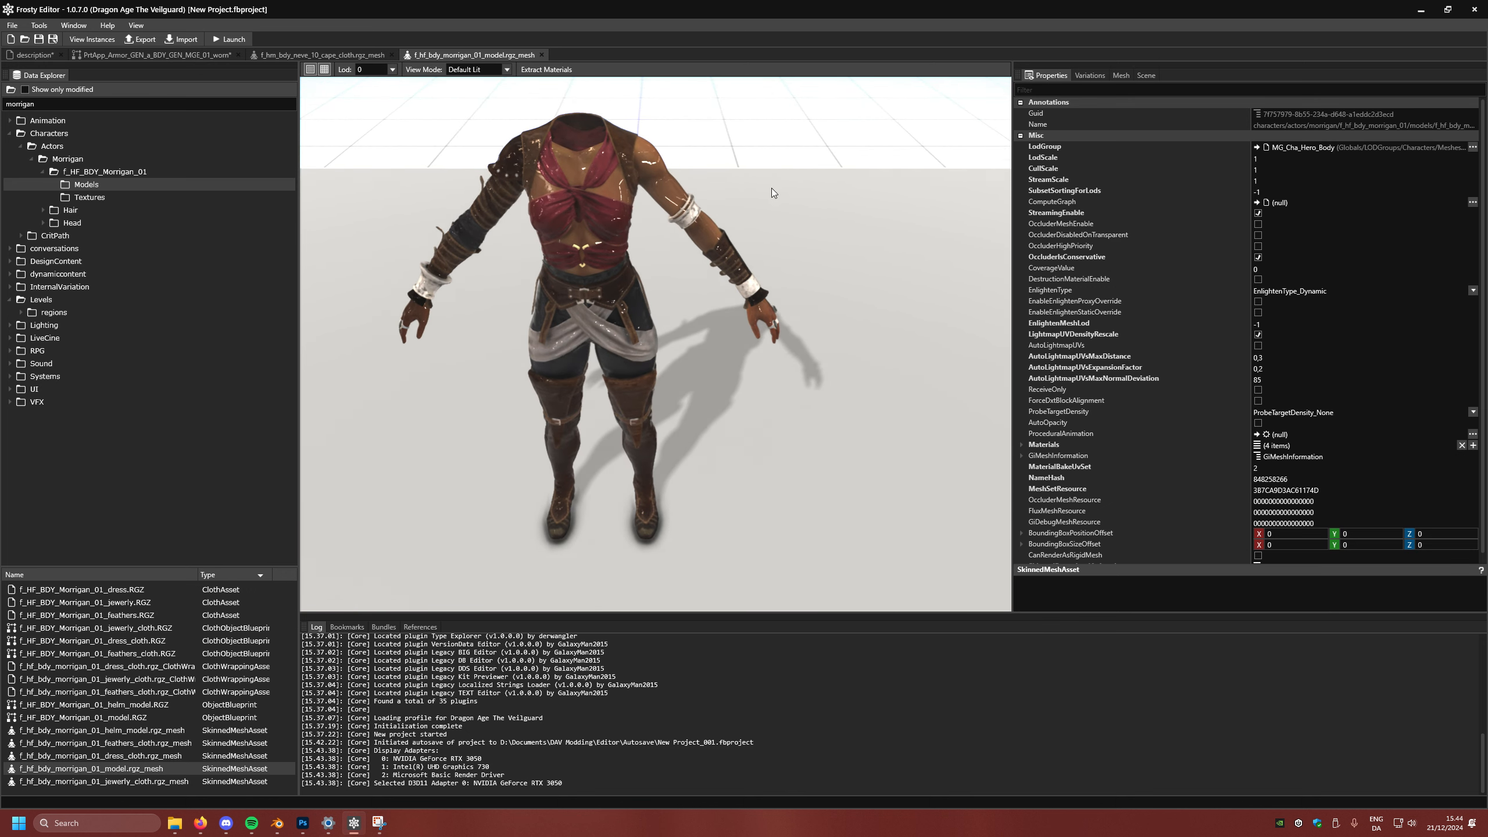
middle_drag(770, 187, 784, 182)
click(331, 55)
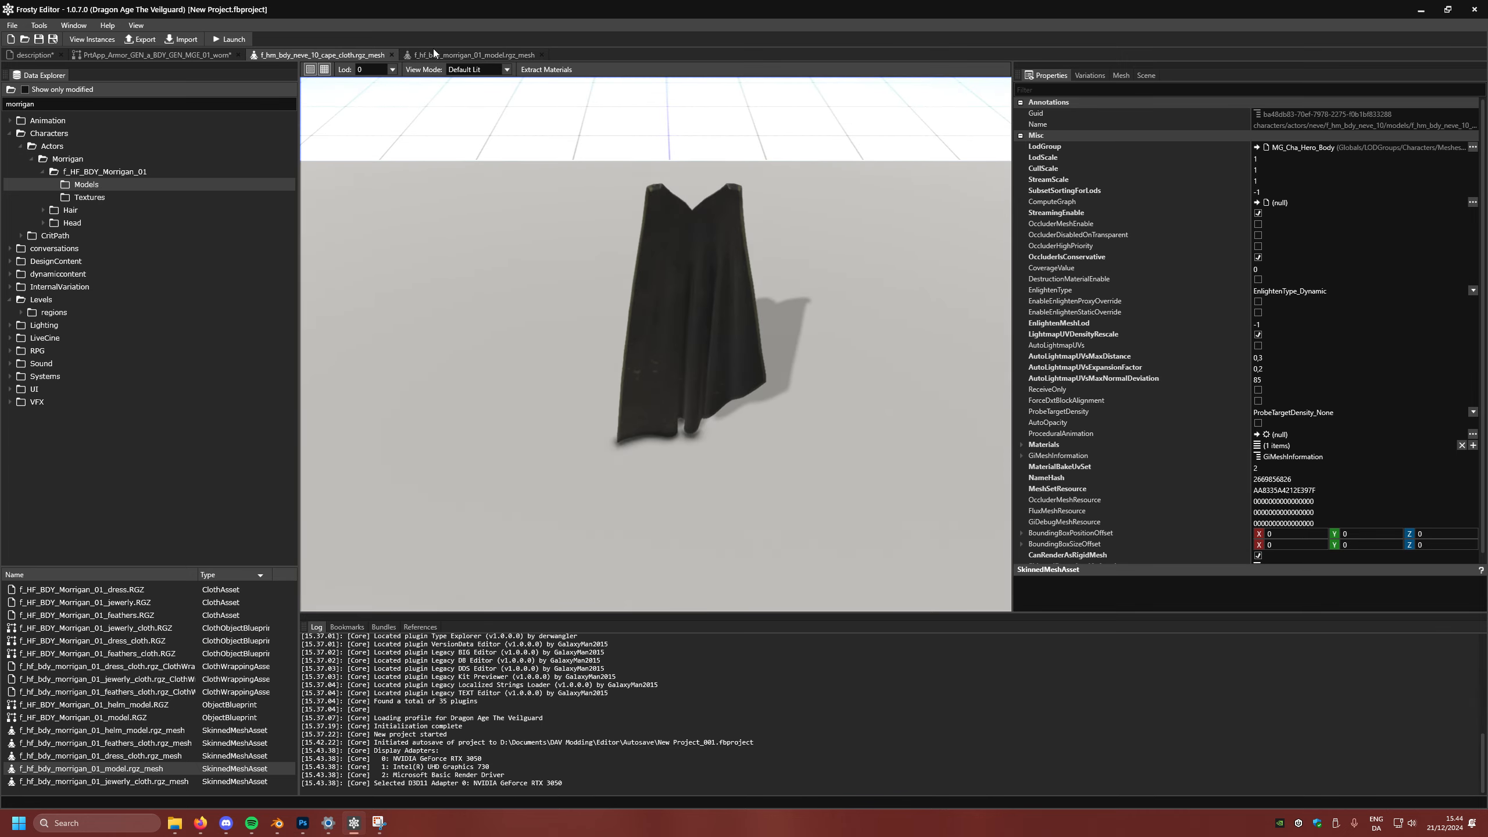
Step: In the Morrigan body mesh's scene settings, add one Additional Meshes entry and expand its properties
click(466, 54)
click(378, 55)
click(461, 55)
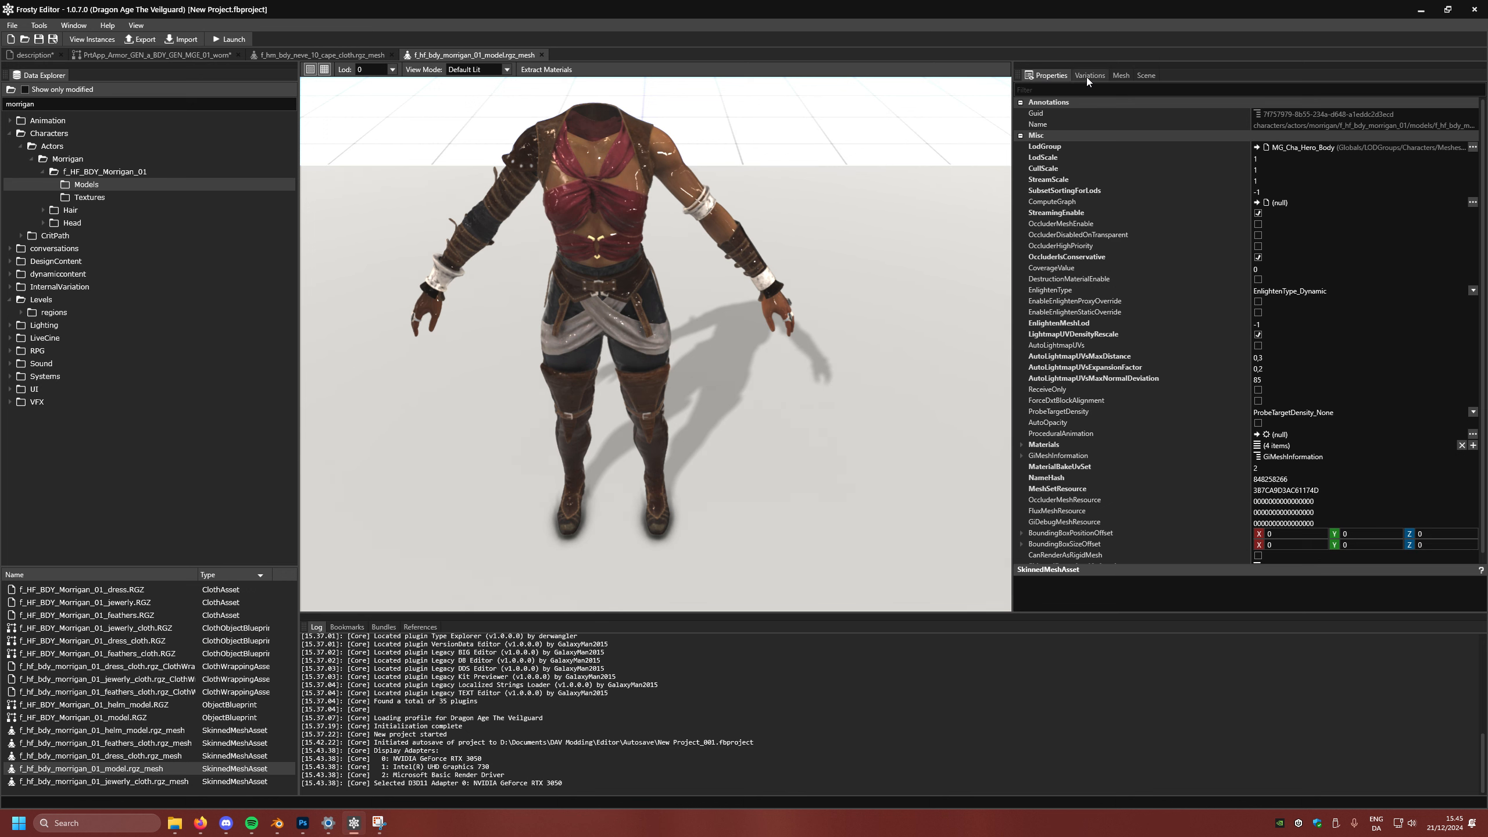
click(1147, 75)
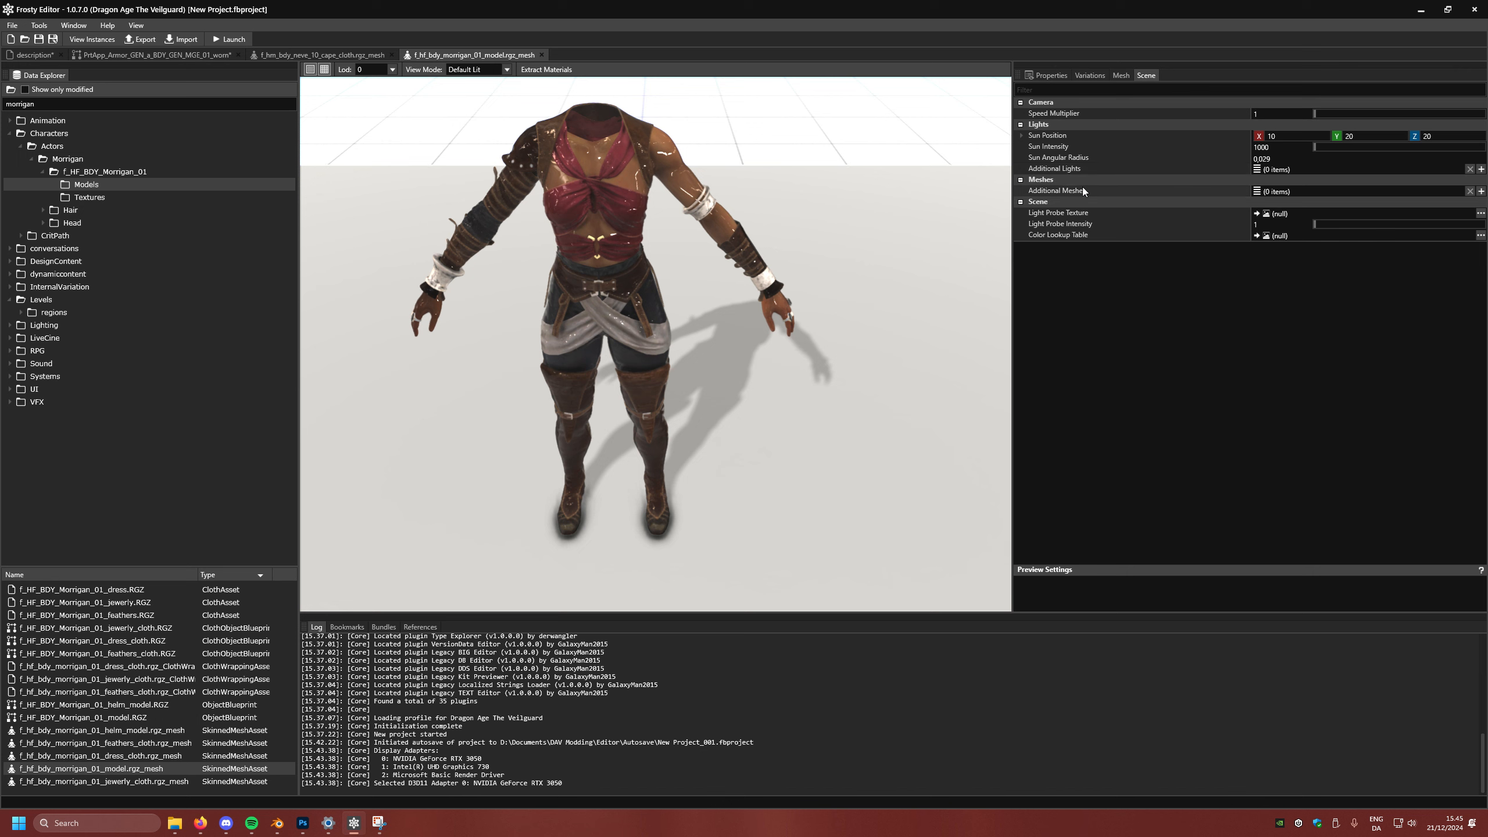
click(1481, 191)
click(1023, 190)
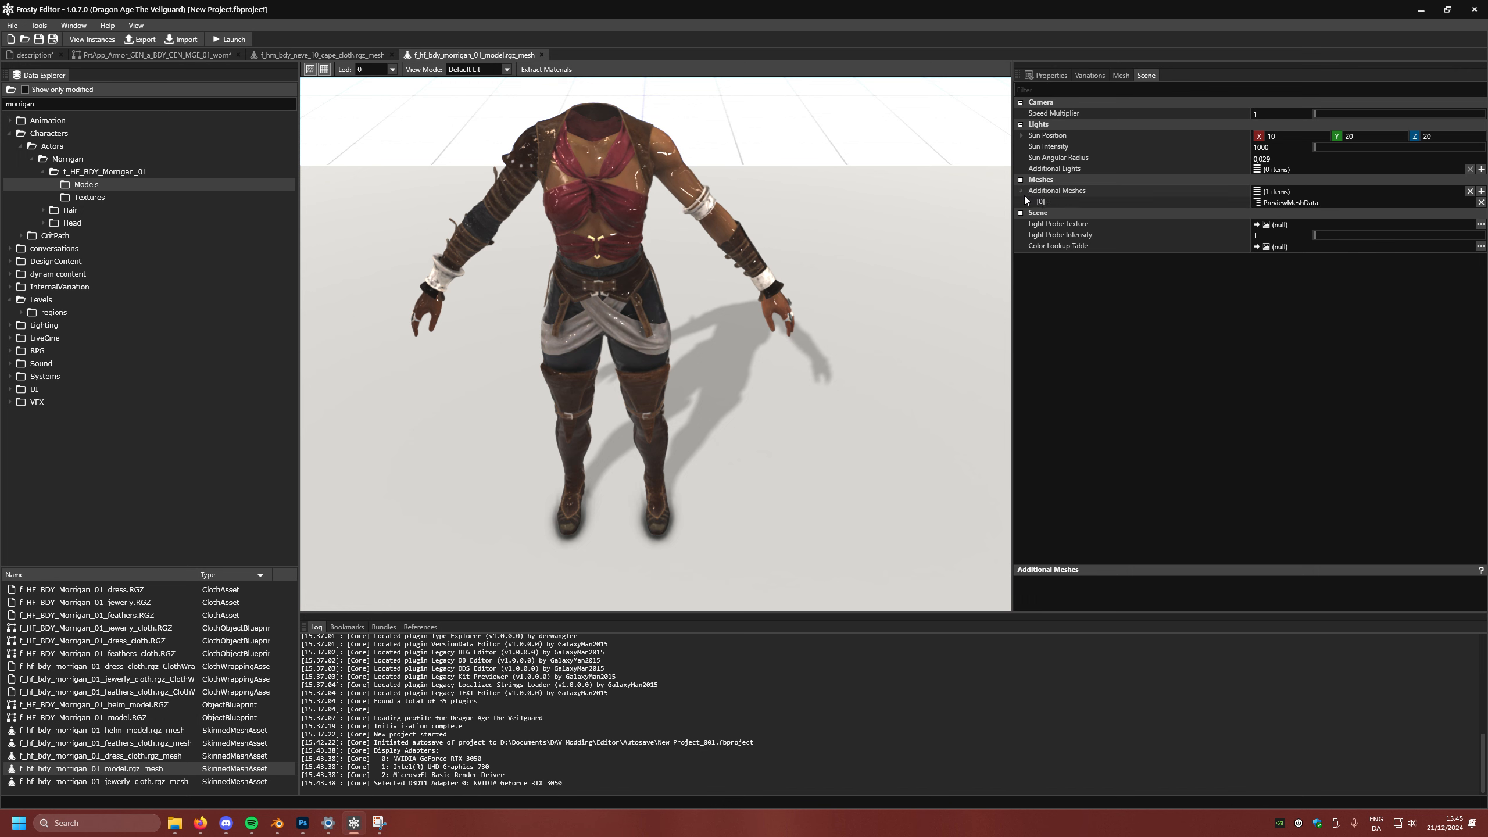
click(1029, 201)
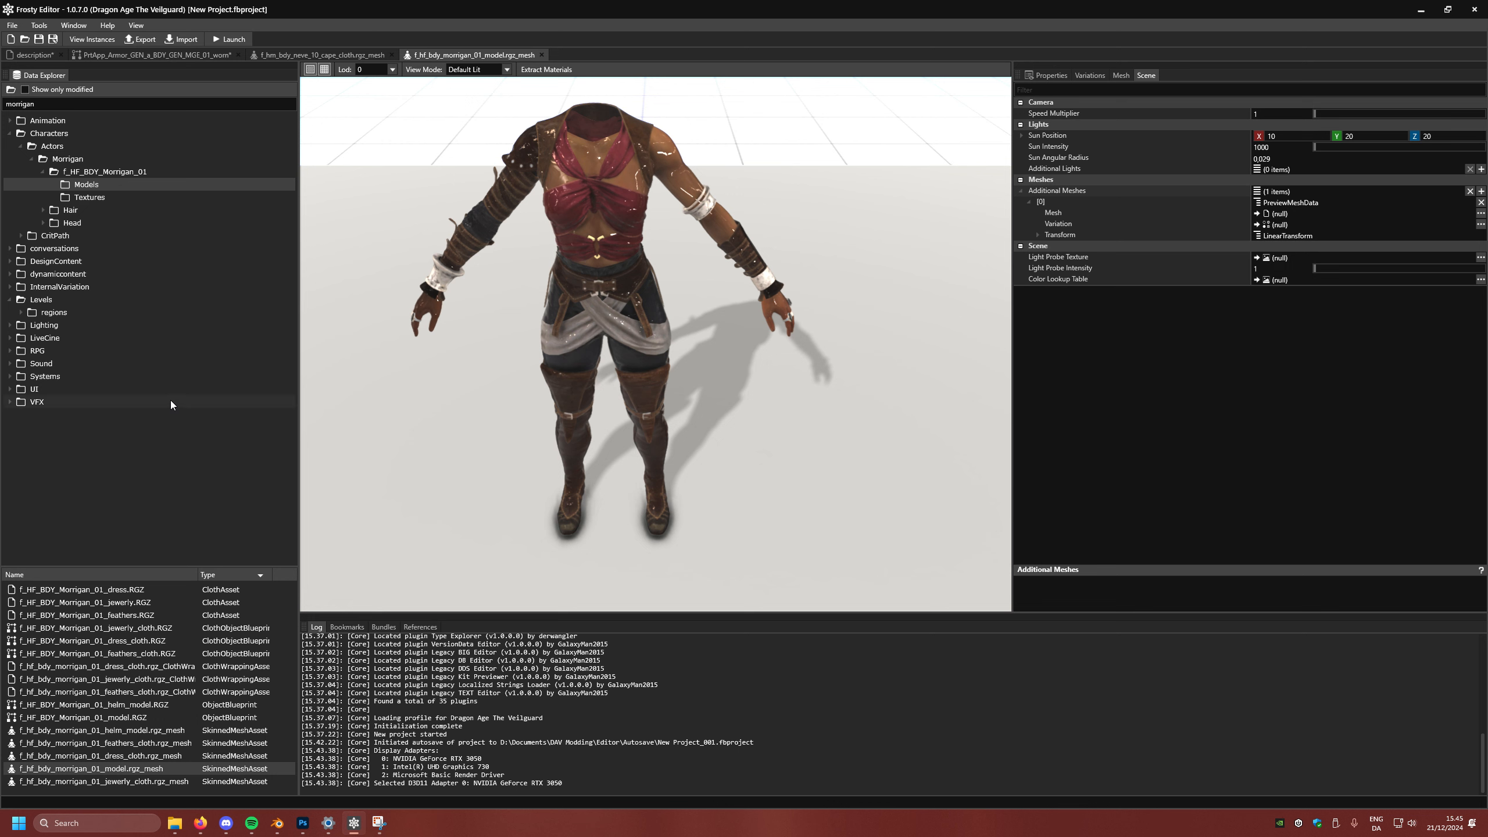
Step: Filter the Data Explorer for "neve", assign f_hm_bdy_neve_10_cape_cloth.rgz_mesh to the additional preview mesh, and inspect the combined outfit
drag(66, 103, 2, 94)
text(neve)
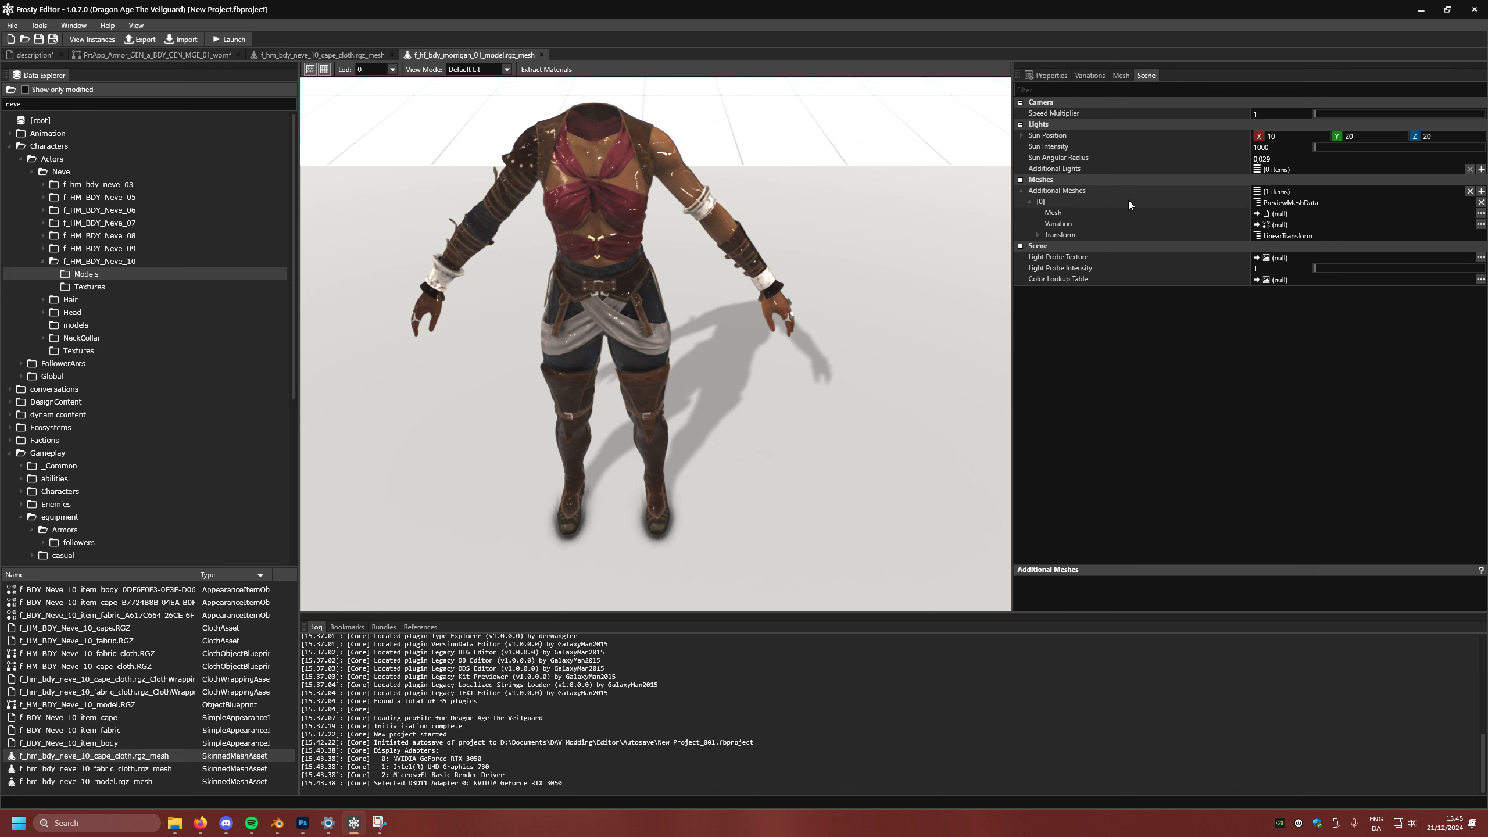
click(1257, 214)
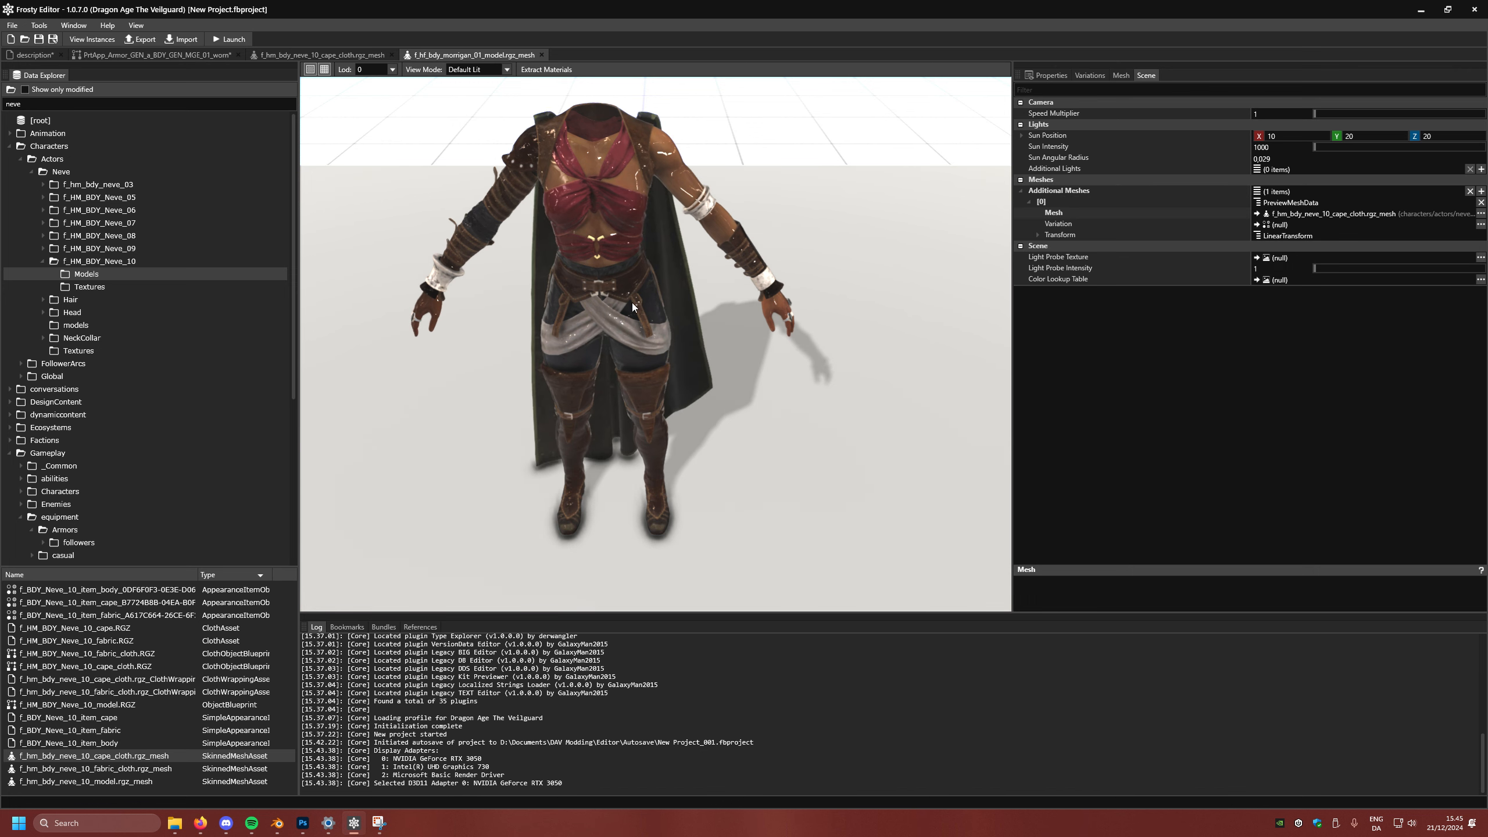
mouse_move(634, 303)
right_down()
mouse_move(633, 281)
mouse_move(603, 358)
mouse_move(624, 320)
right_up()
scroll(632, 281, up, 3)
scroll(632, 281, down, 3)
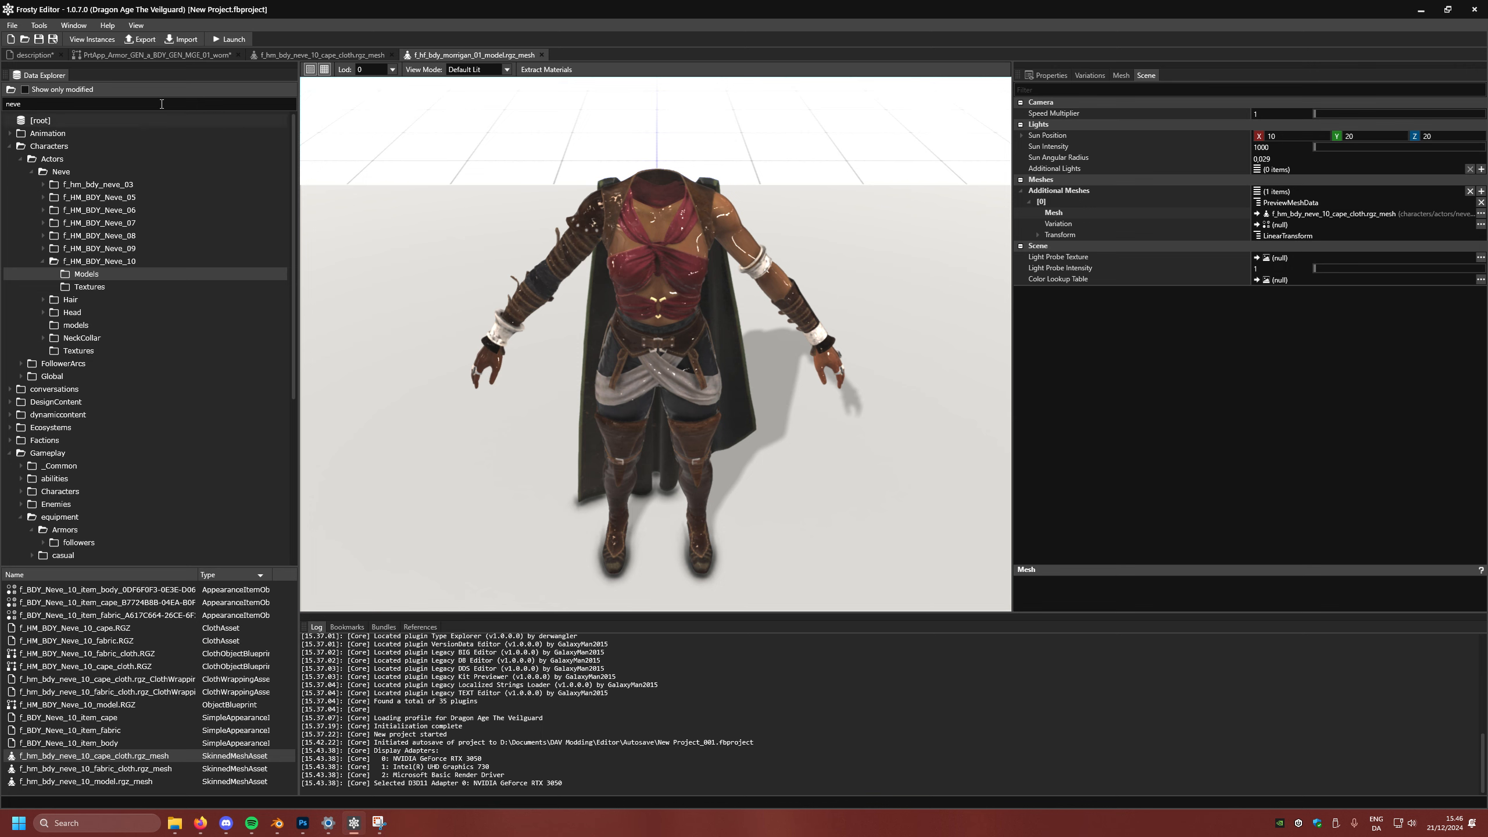
Step: Filter the Data Explorer for "morrigan" and display the bundles of f_HF_BDY_Morrigan_01_item_body in the f_HF_BDY_Morrigan_01 folder
click(322, 54)
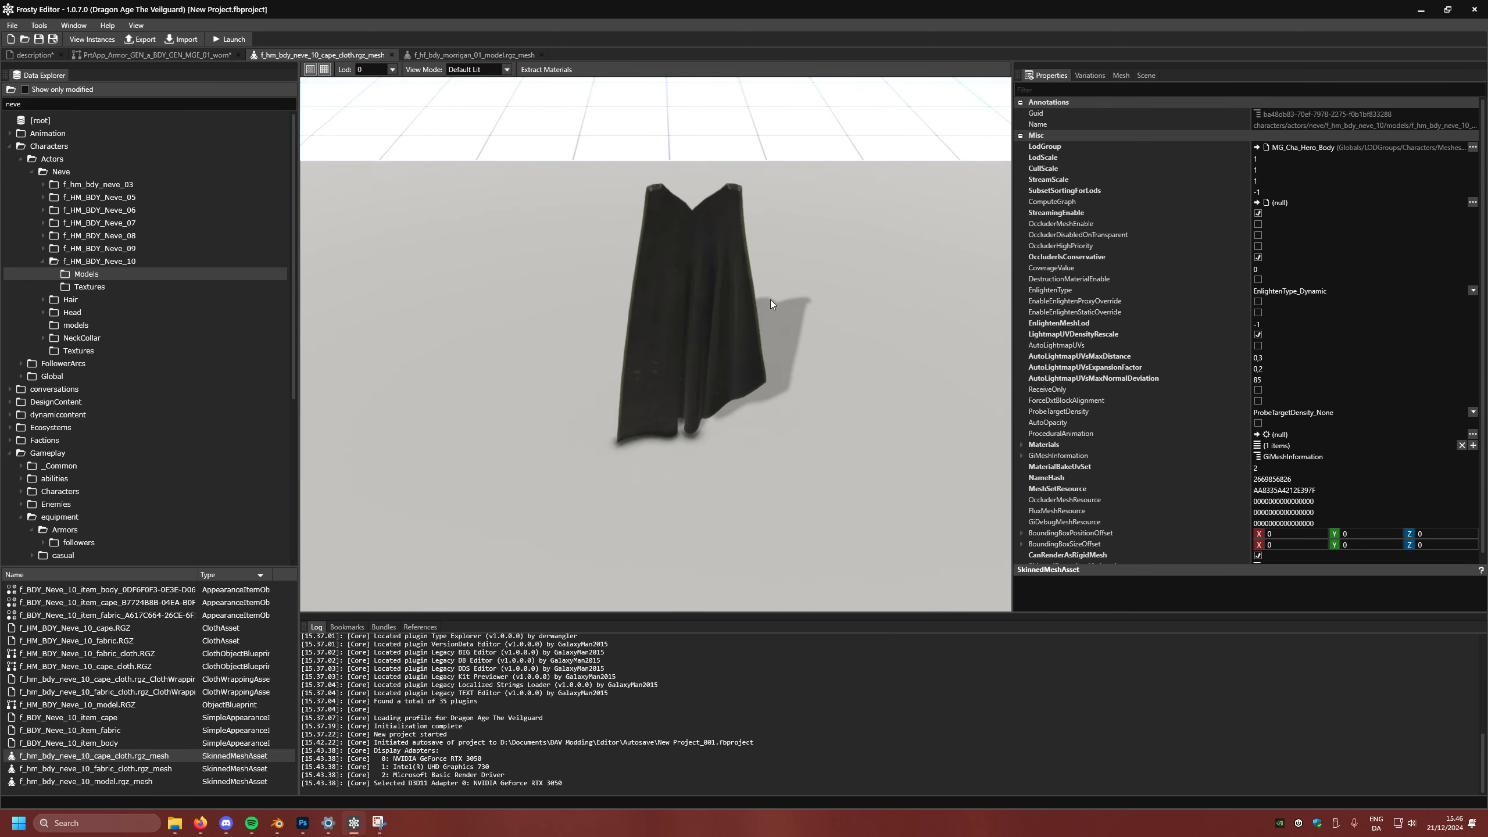
click(128, 56)
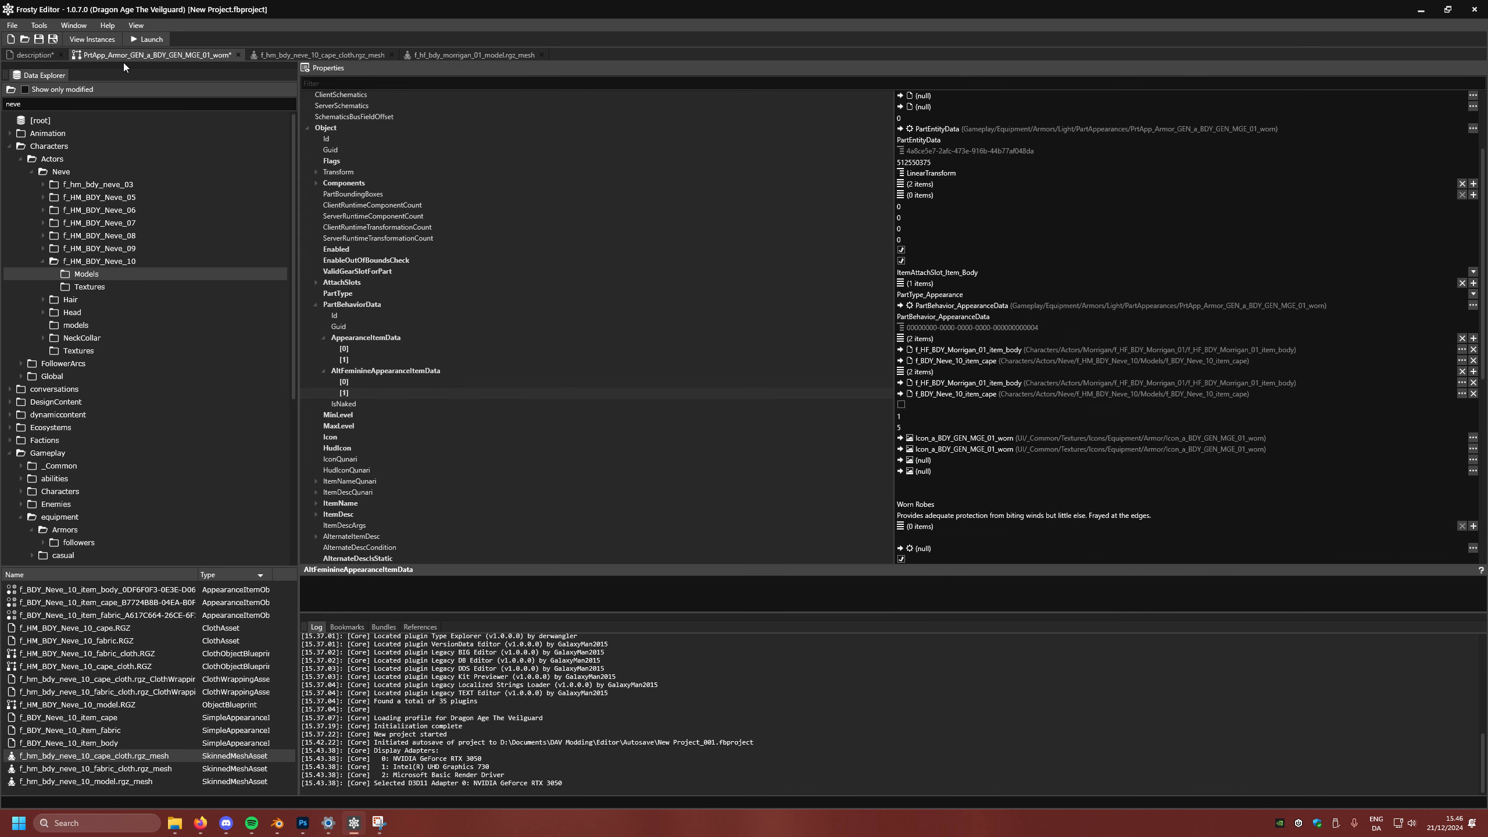
click(32, 56)
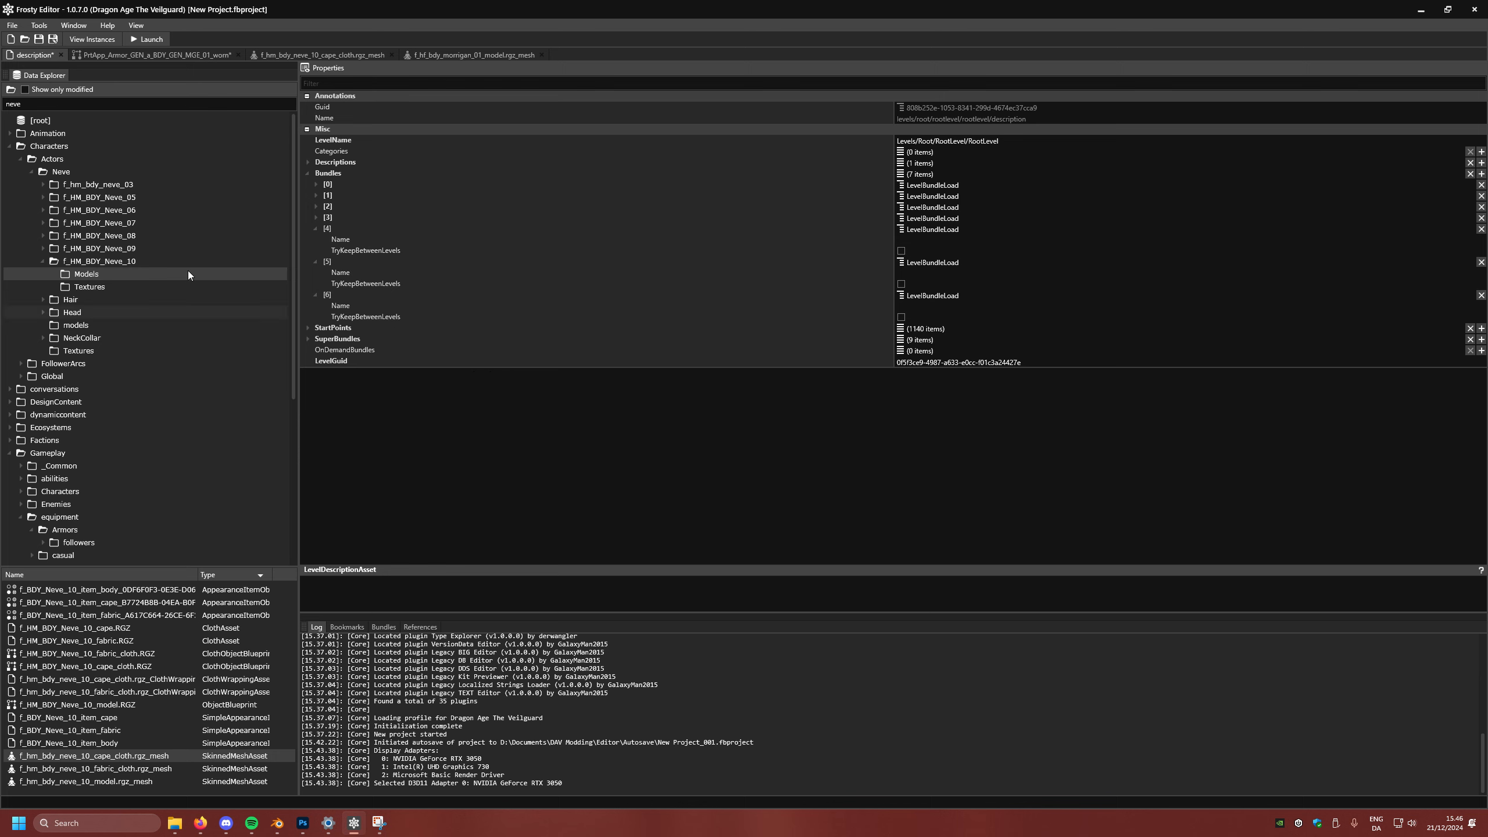
click(147, 55)
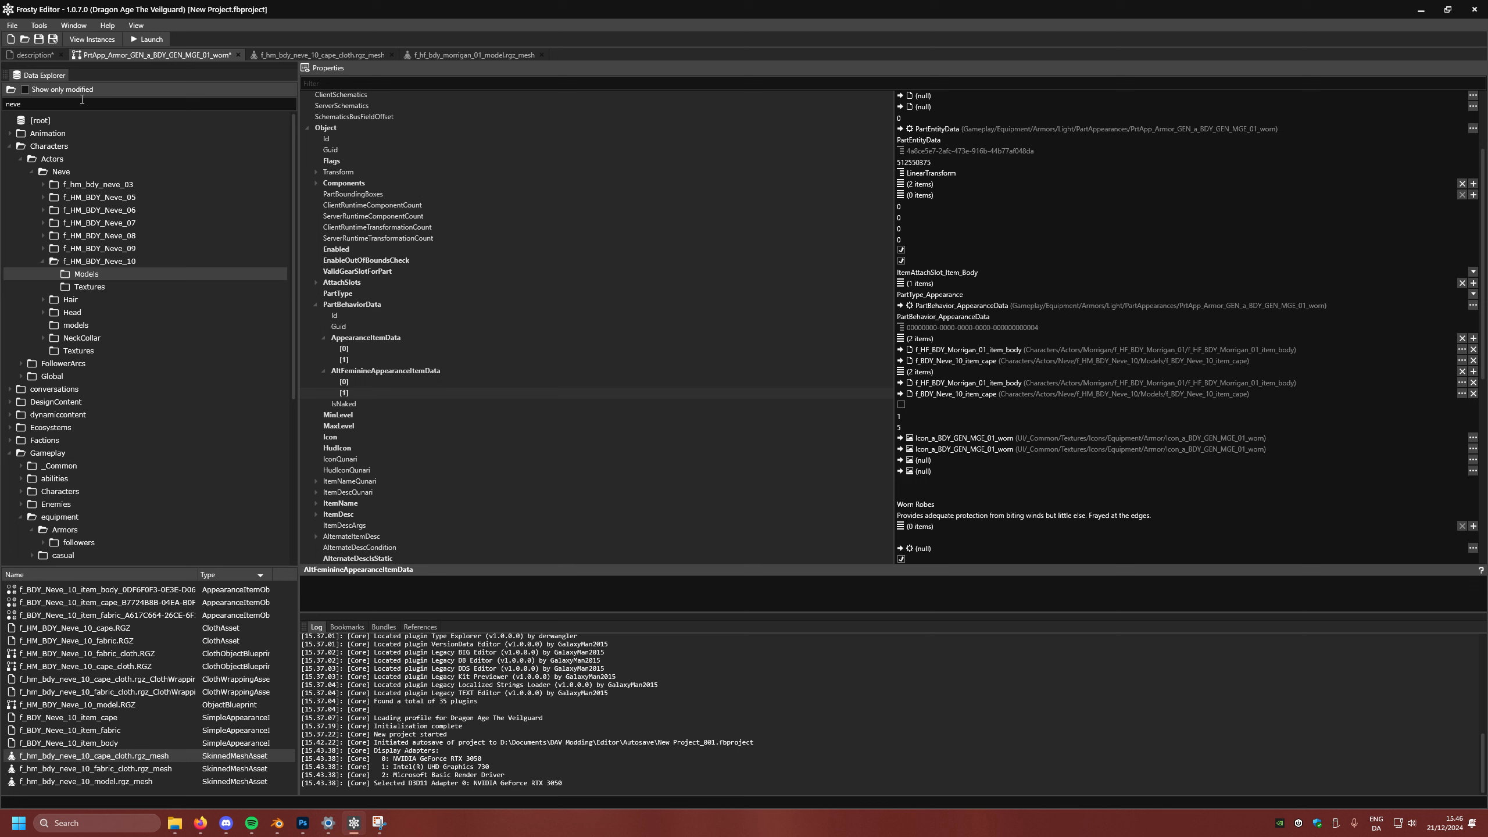
drag(70, 100, 4, 106)
key(BackSpace)
text(morrigan)
click(108, 167)
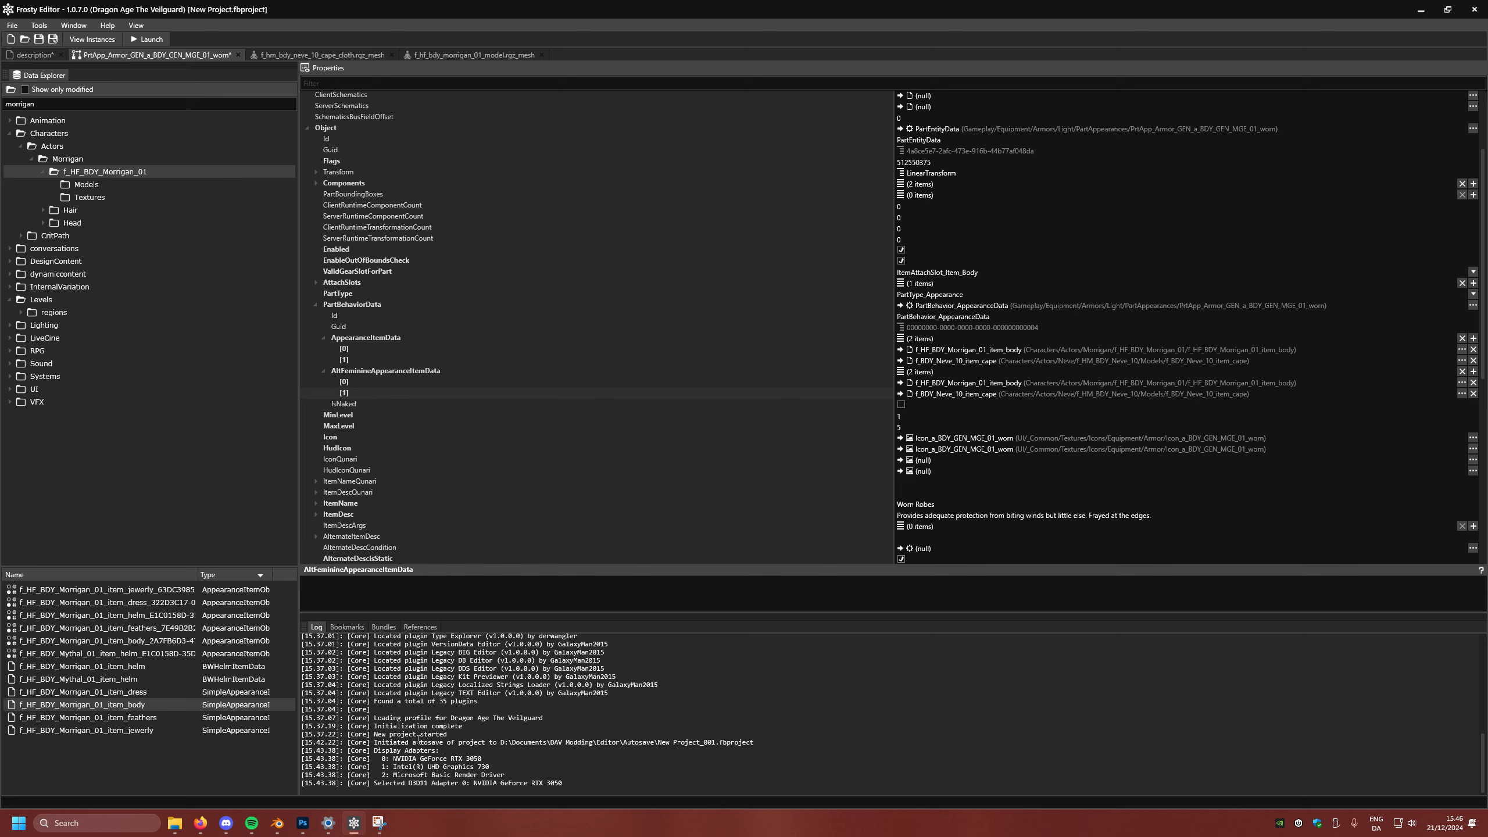
click(383, 626)
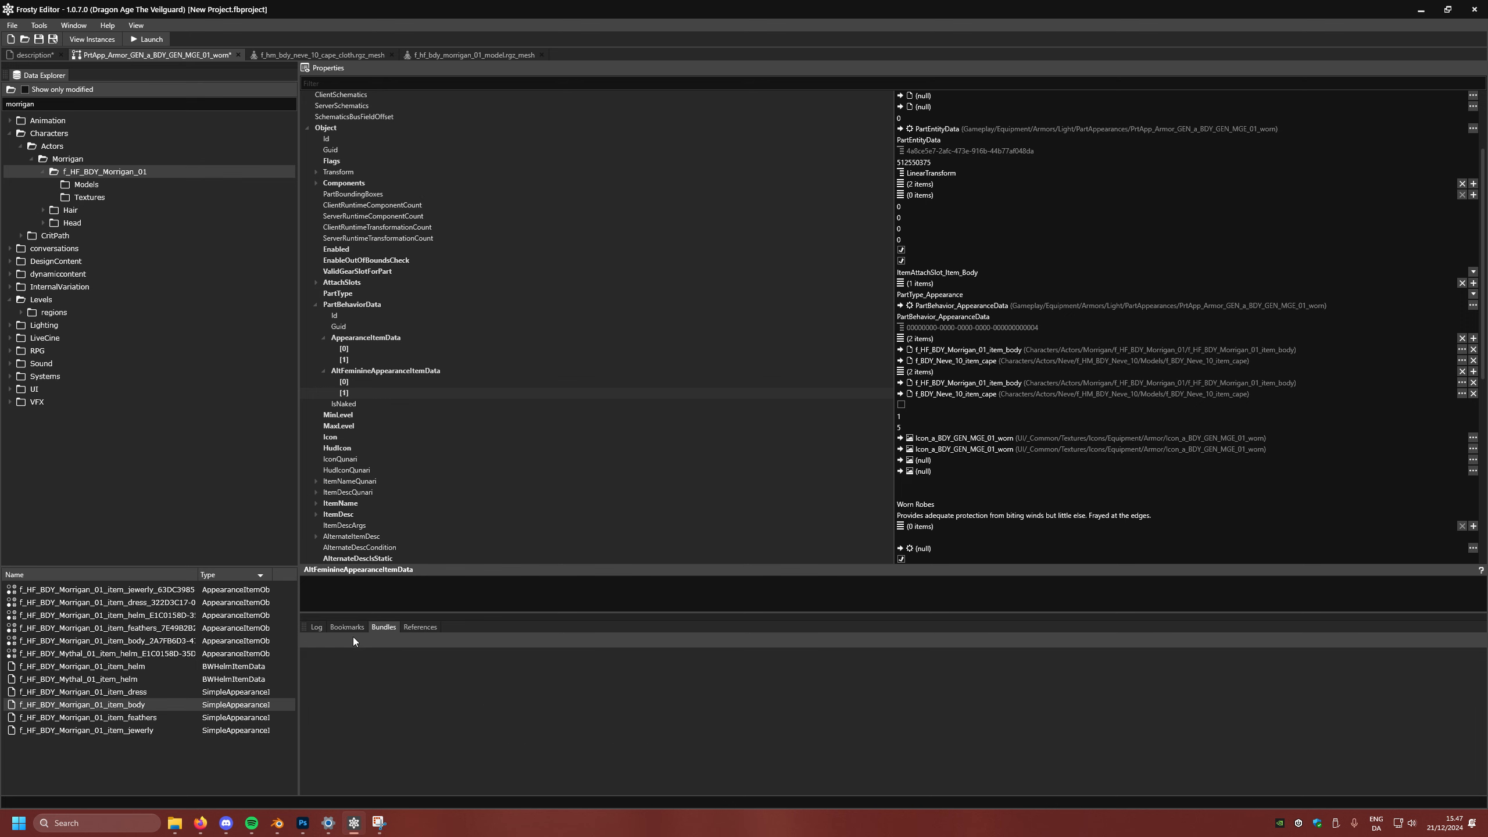
click(98, 703)
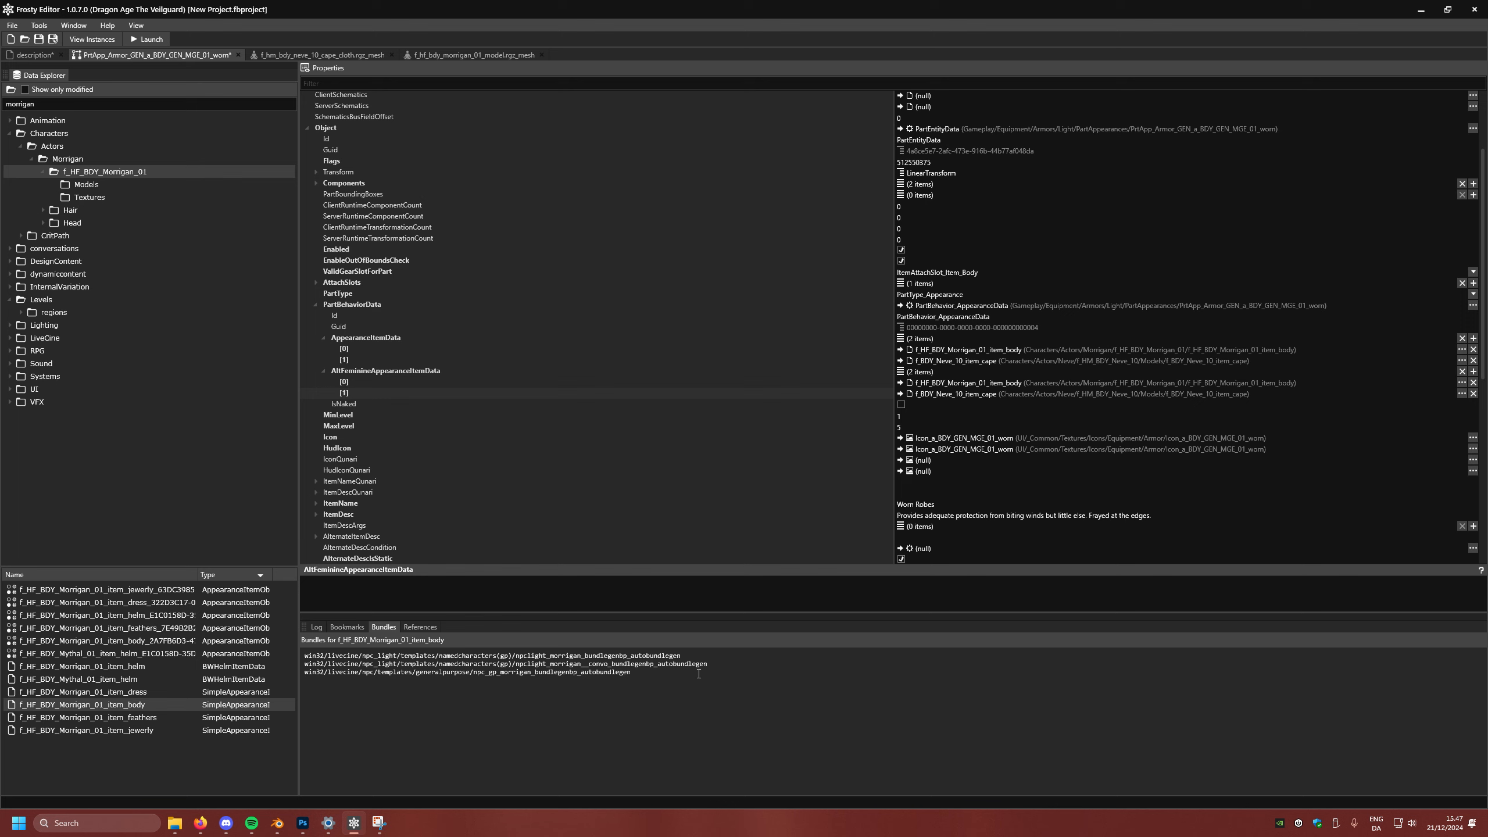
Step: Copy the bundle path livecine/npc/templates/generalpurpose/npc_gp_morrigan_bundlegenbp_autobundlegen, leaving out the win32/ prefix
drag(698, 673, 359, 673)
click(381, 657)
drag(650, 670, 323, 676)
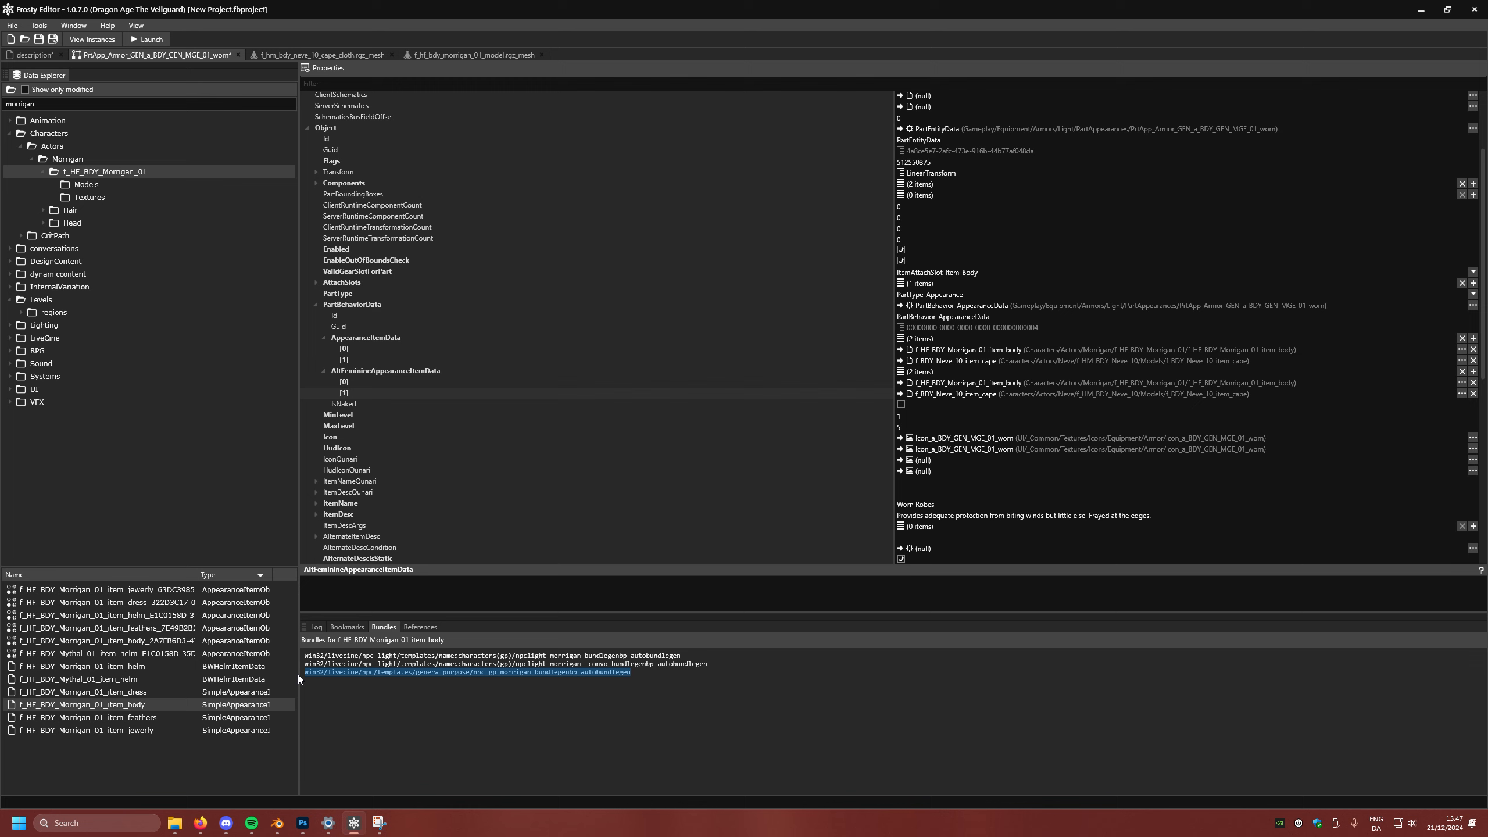
drag(298, 675, 328, 674)
click(603, 677)
shift+click(582, 675)
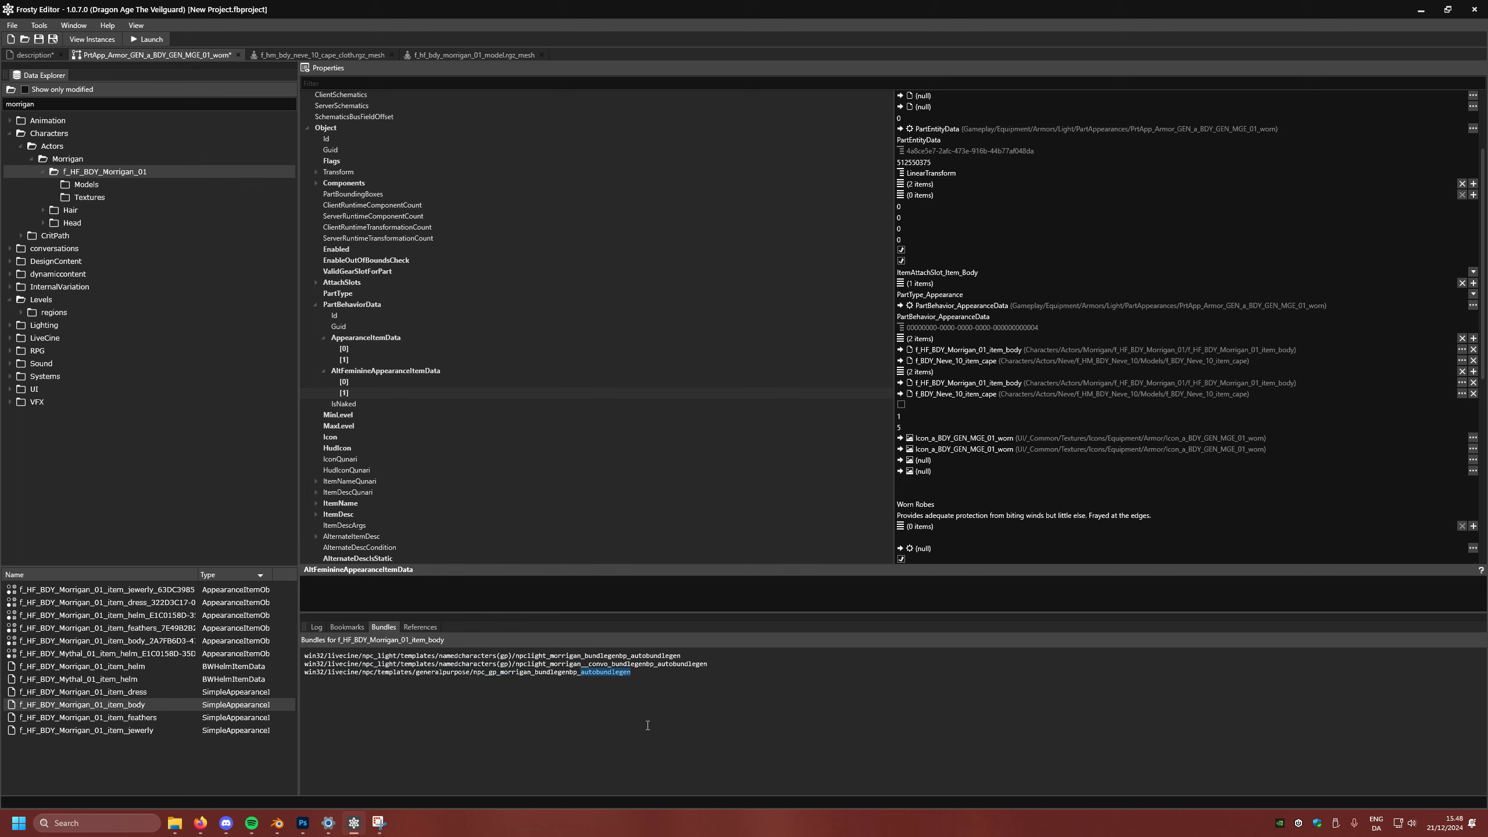
click(656, 677)
drag(640, 674, 332, 681)
key(ctrl+c)
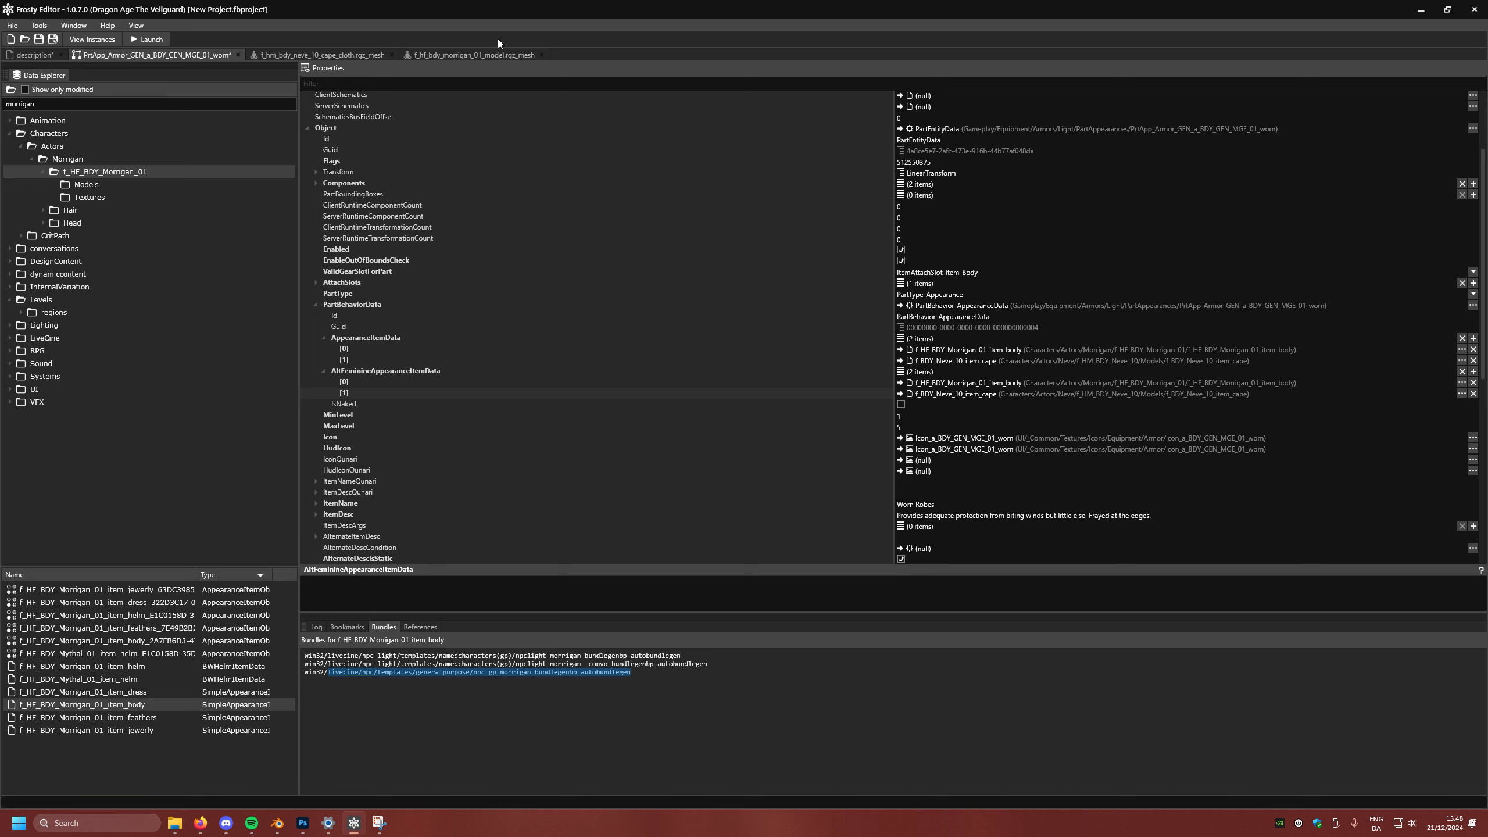
Step: In the level description asset, remove the empty Bundles entries [4], [5] and [6]
click(20, 56)
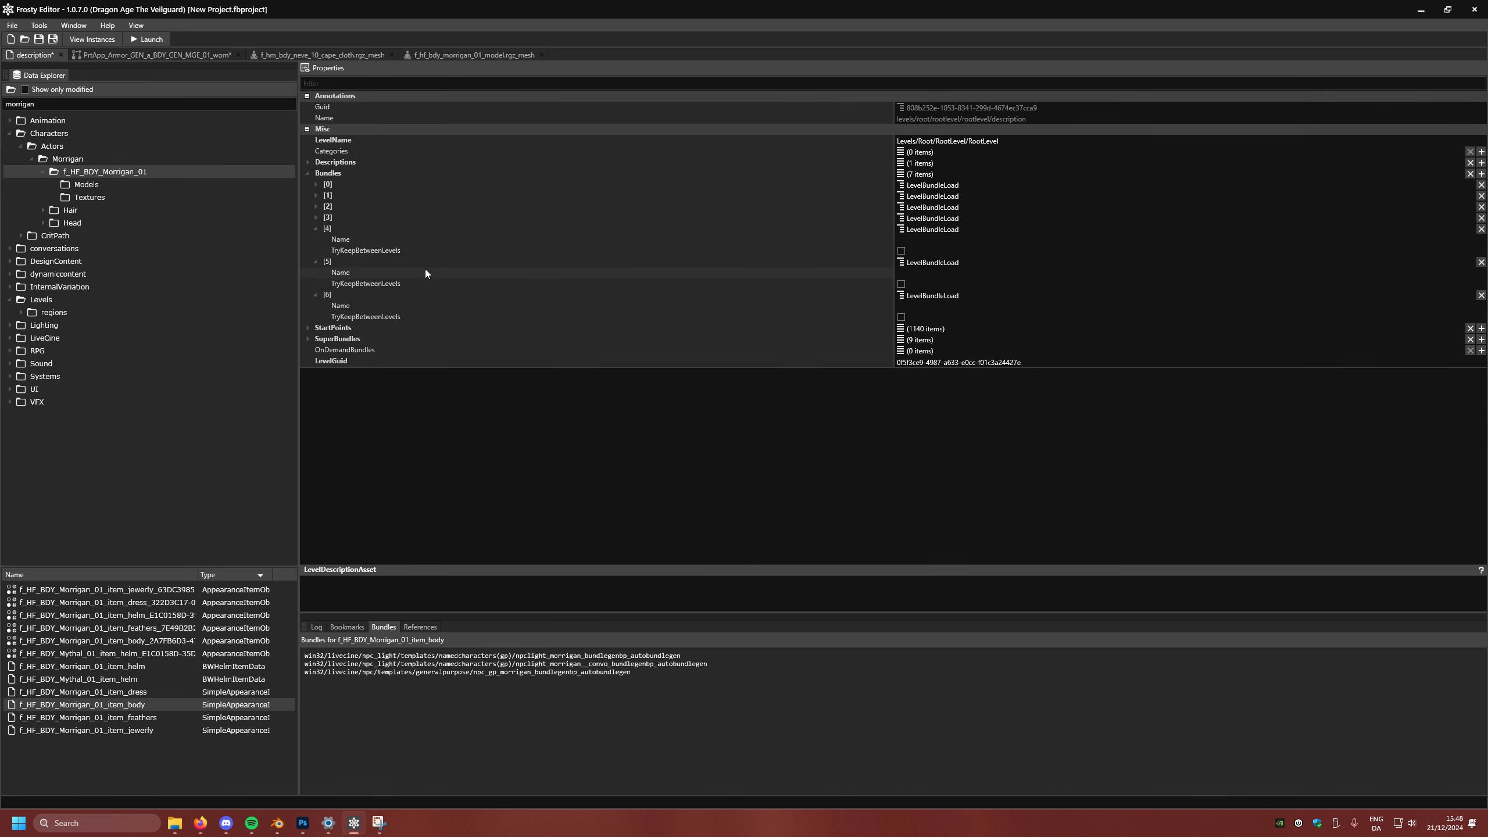
click(950, 240)
click(1481, 229)
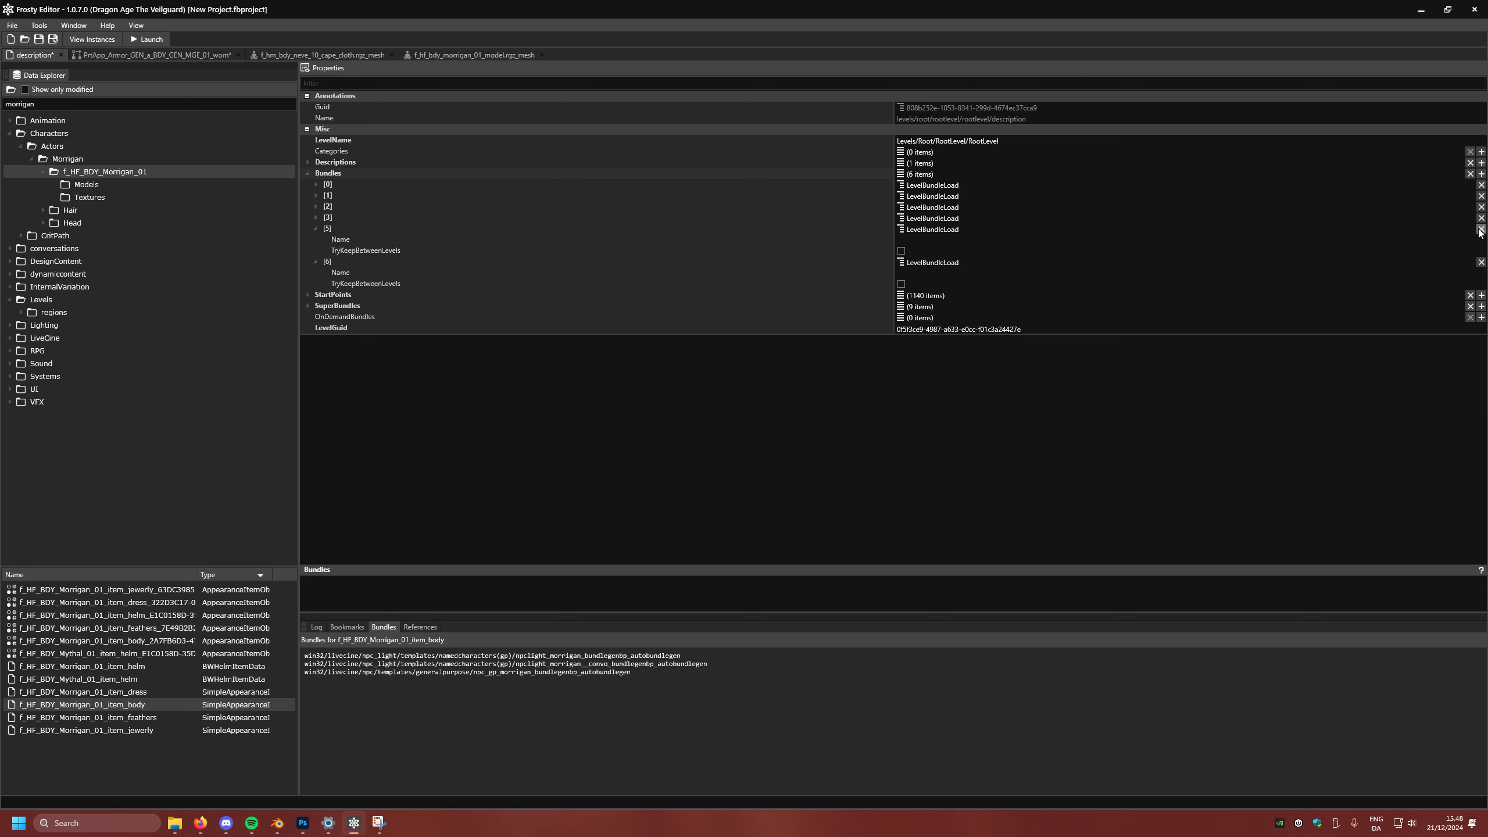
click(1480, 229)
click(1481, 229)
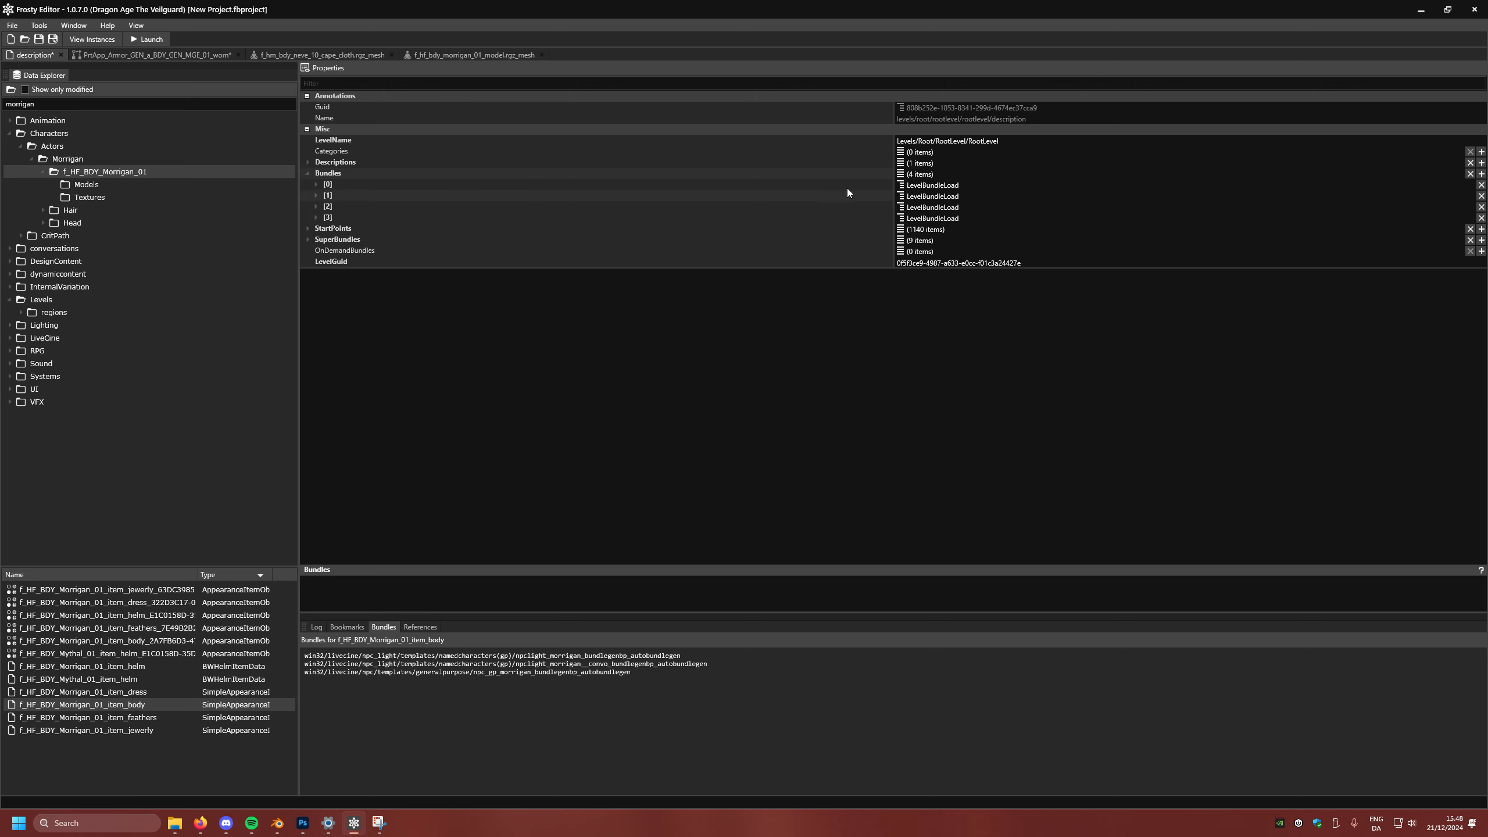
Step: Add two Bundles entries and set the Name of entry [4] to the copied npc_gp_morrigan_bundlegenbp_autobundlegen path
click(1481, 174)
click(1482, 174)
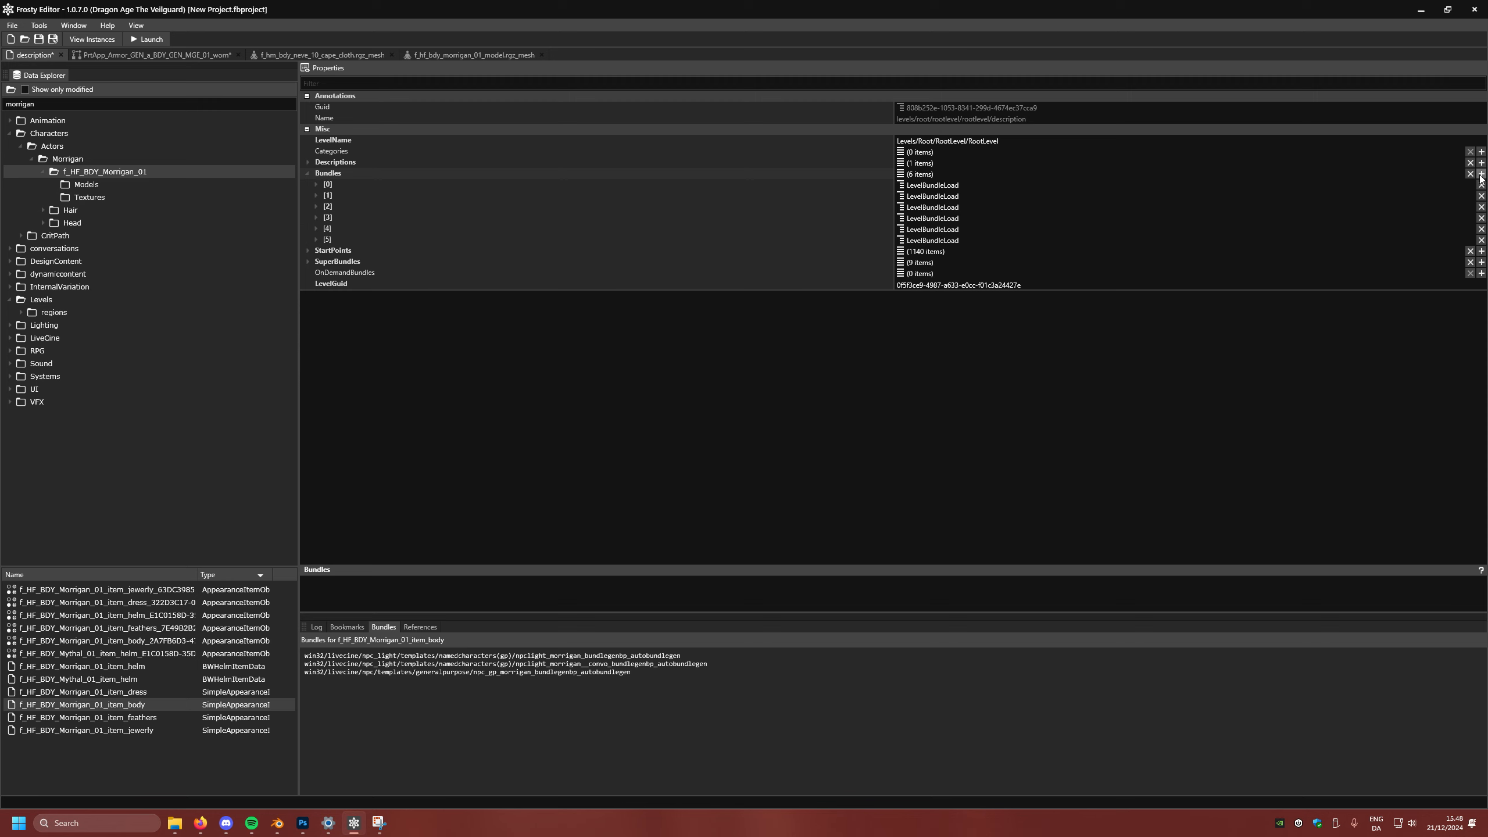
click(316, 239)
click(315, 228)
click(315, 218)
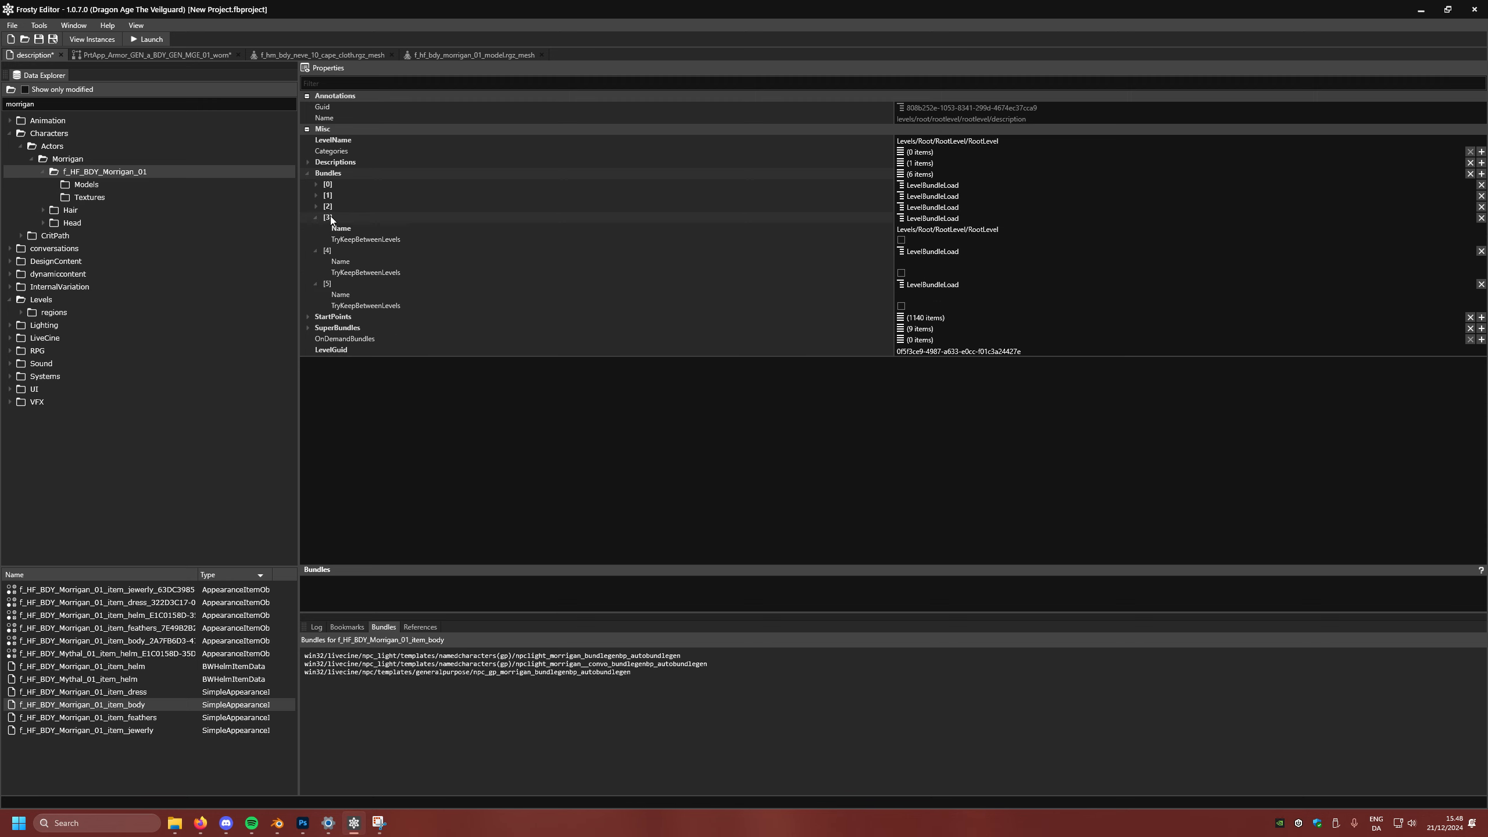
right_click(330, 218)
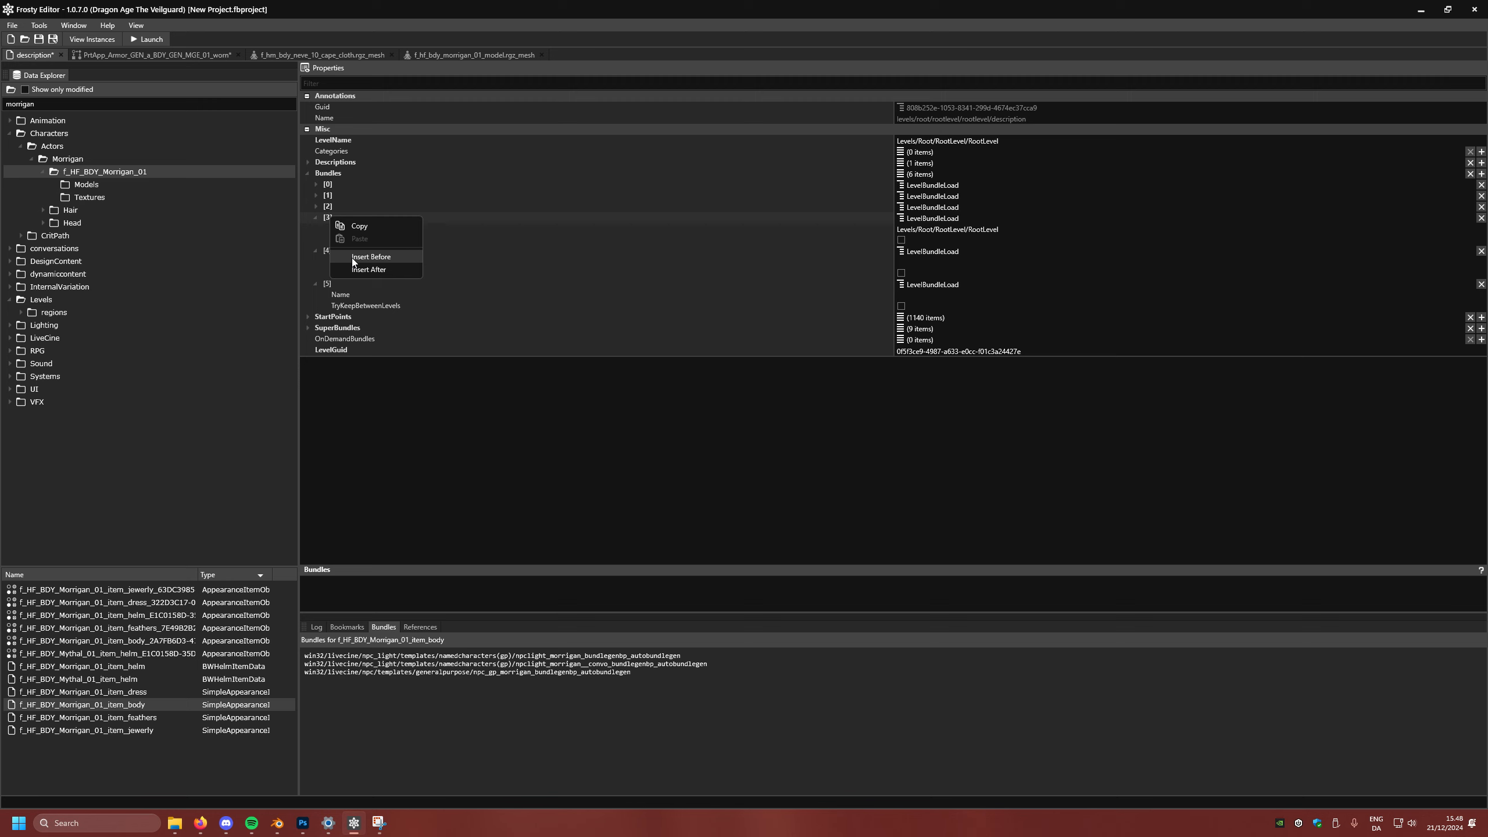
click(365, 196)
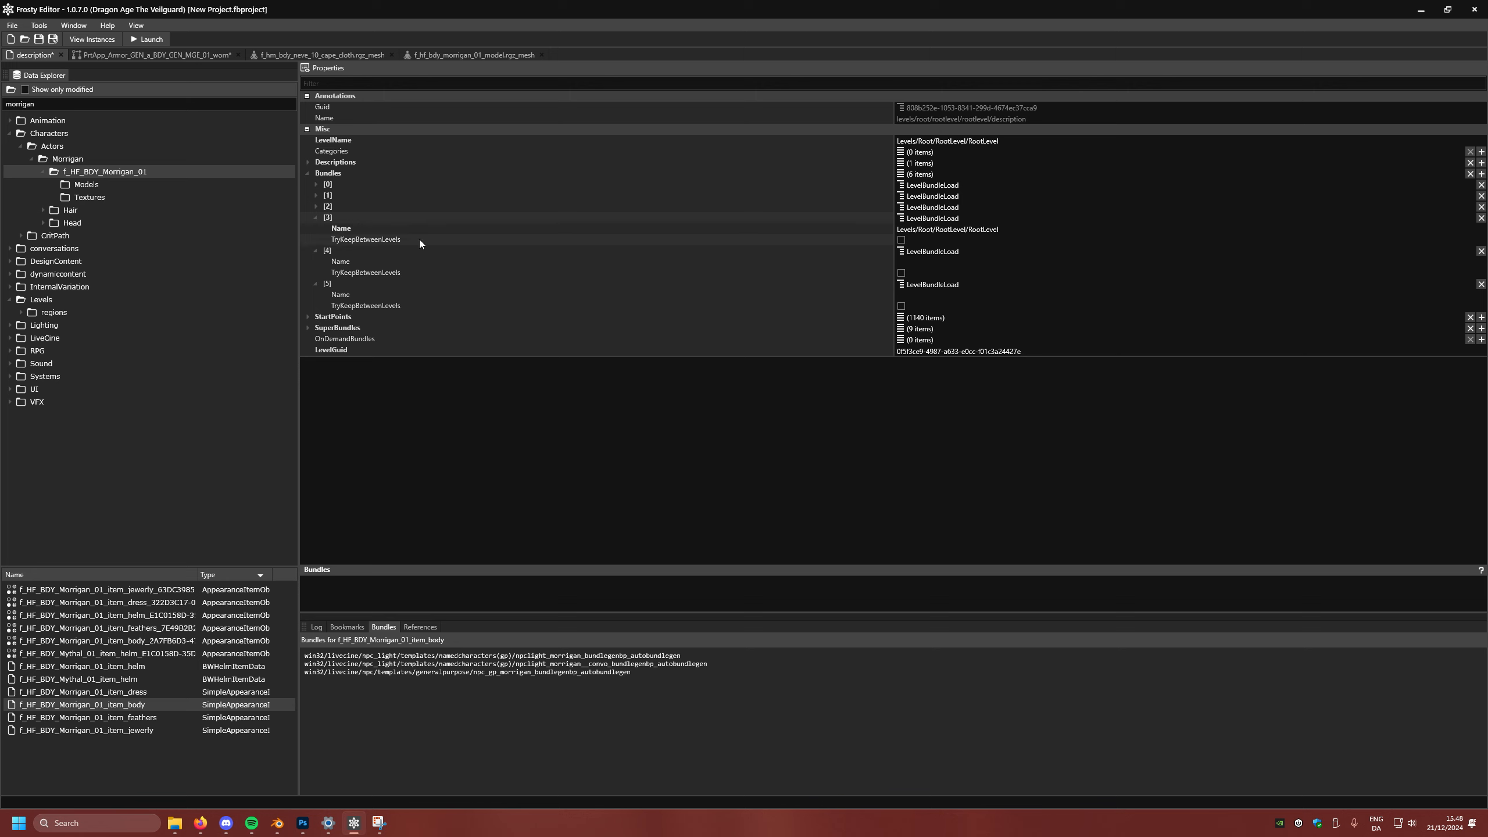
click(910, 263)
key(ctrl+v)
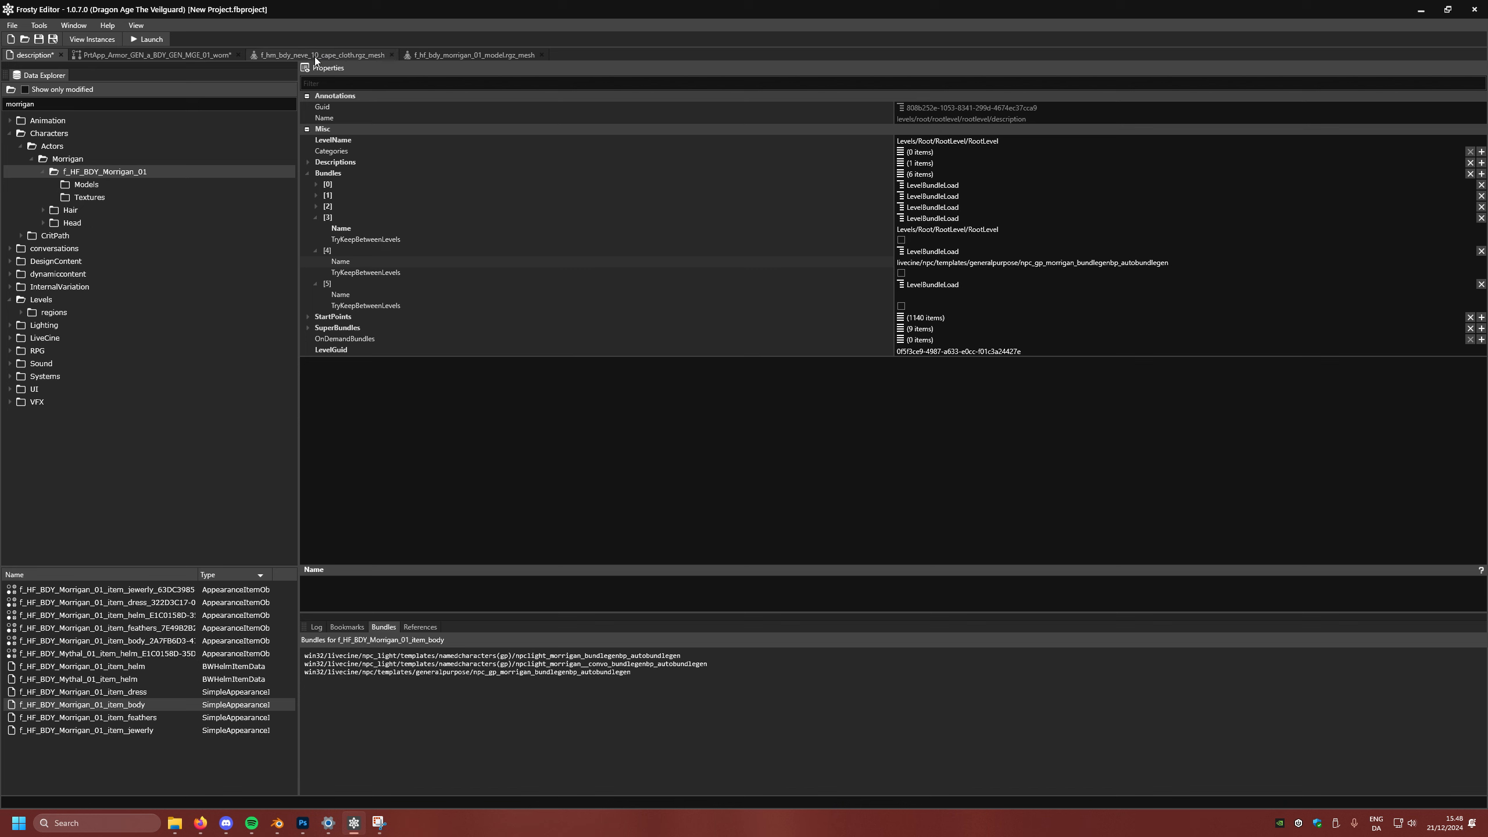
Step: Filter the Data Explorer for "neve" and copy the bundle path of f_BDY_Neve_10_item_cape, leaving out the win32/ prefix
double_click(84, 107)
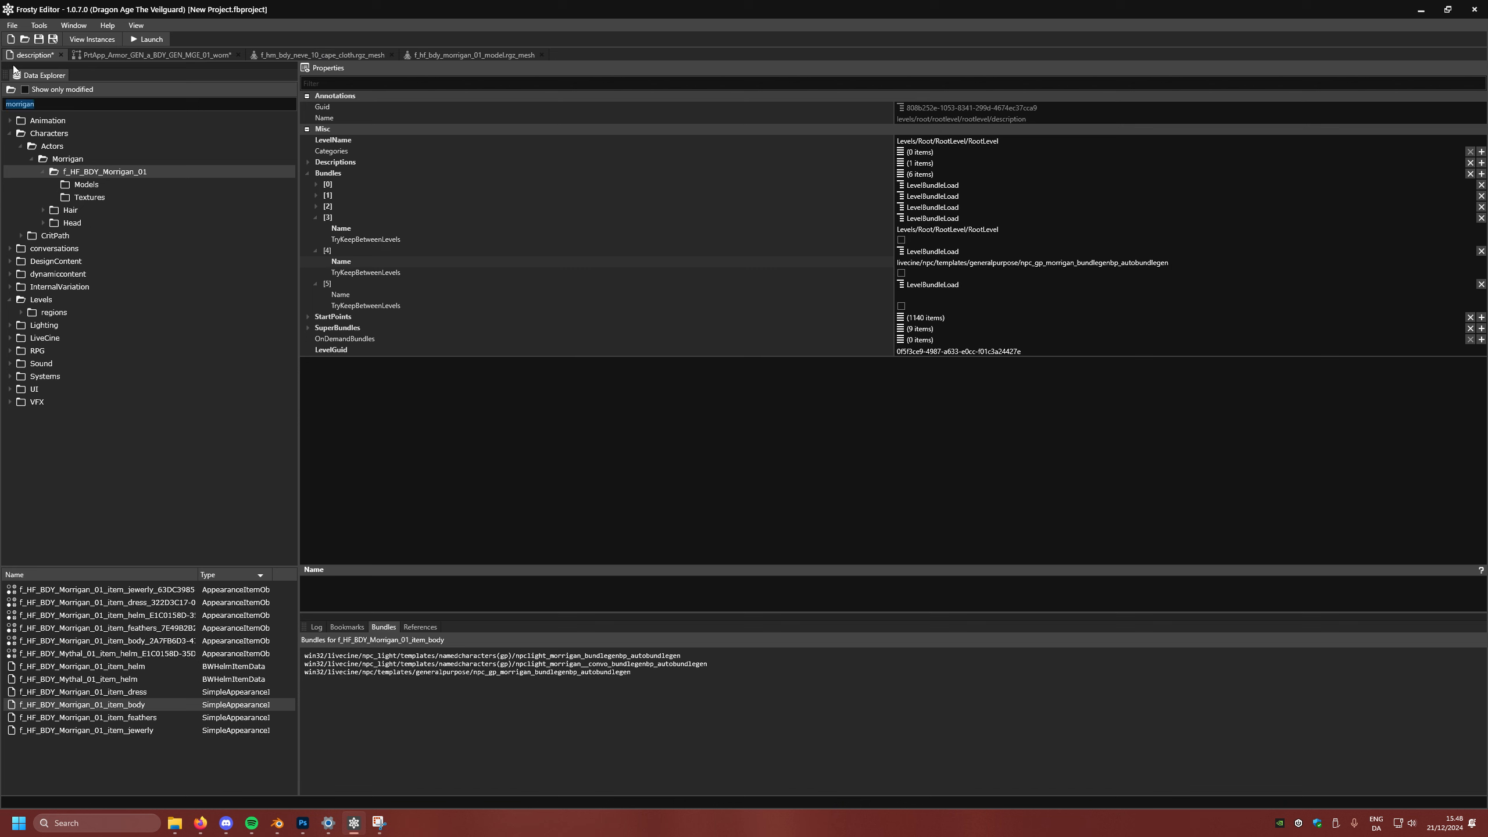
key(BackSpace)
text(neve)
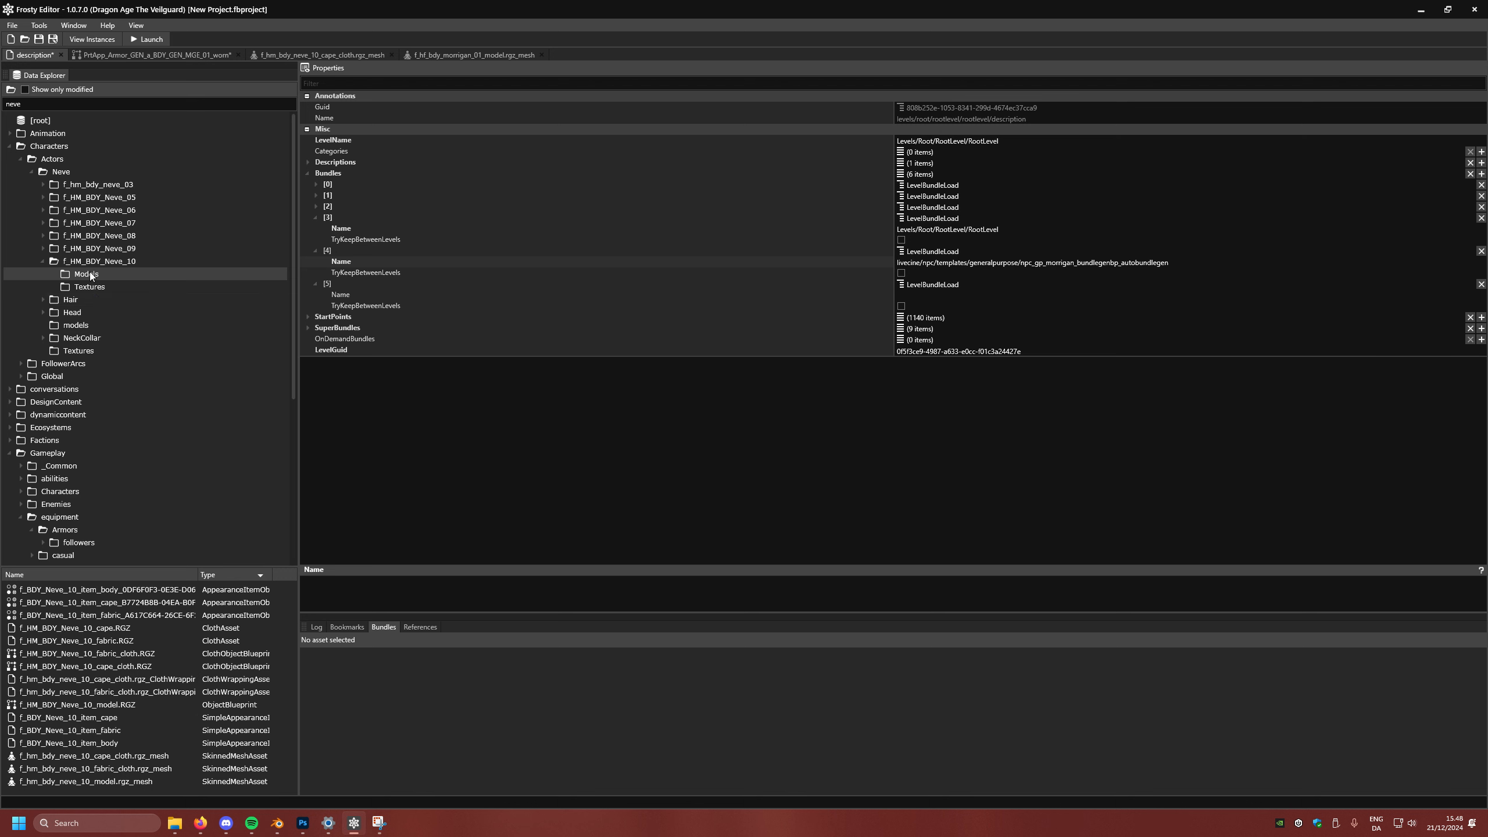
click(59, 719)
click(135, 56)
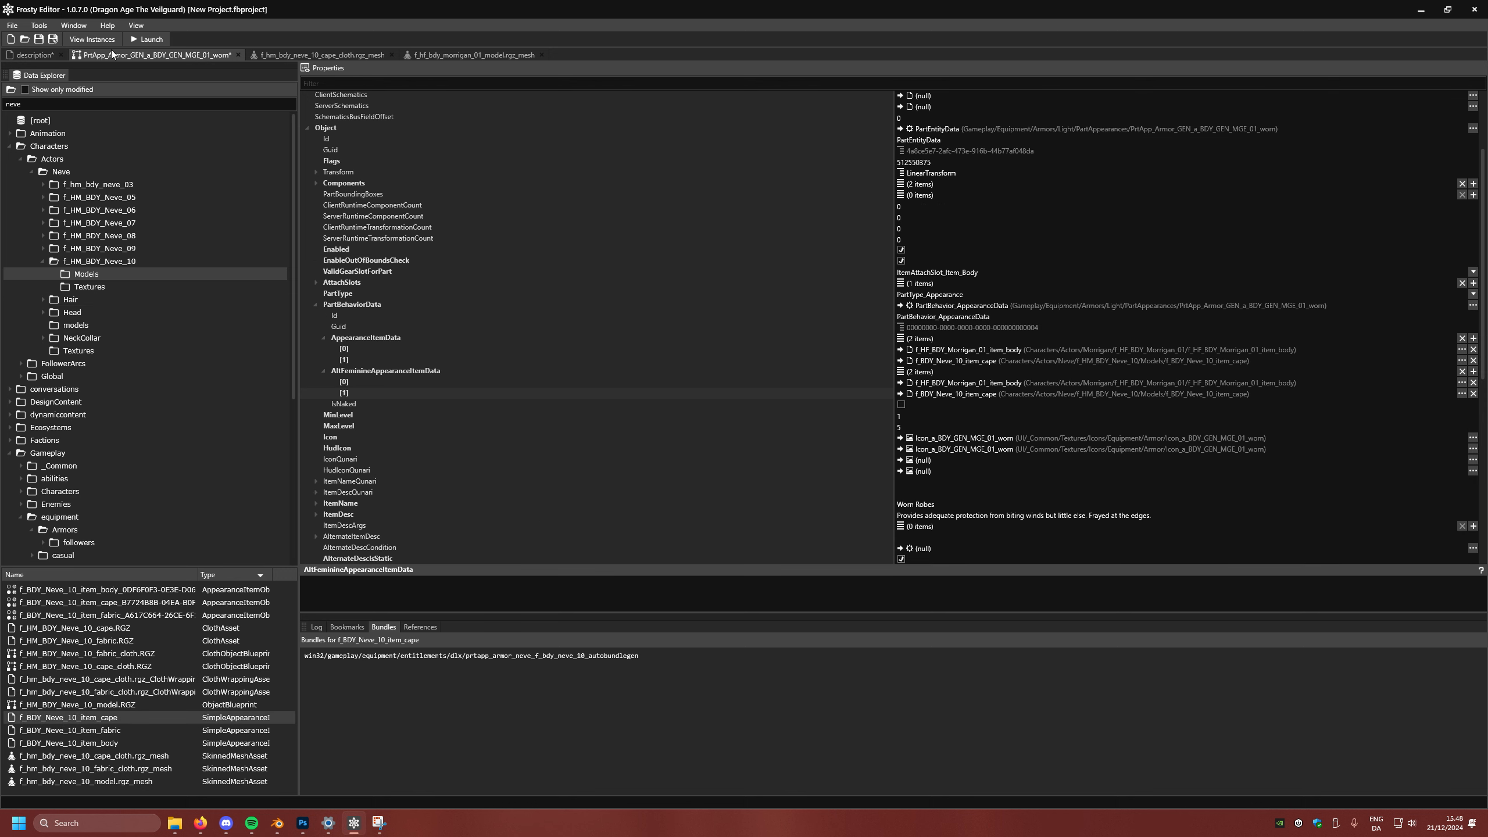
click(474, 55)
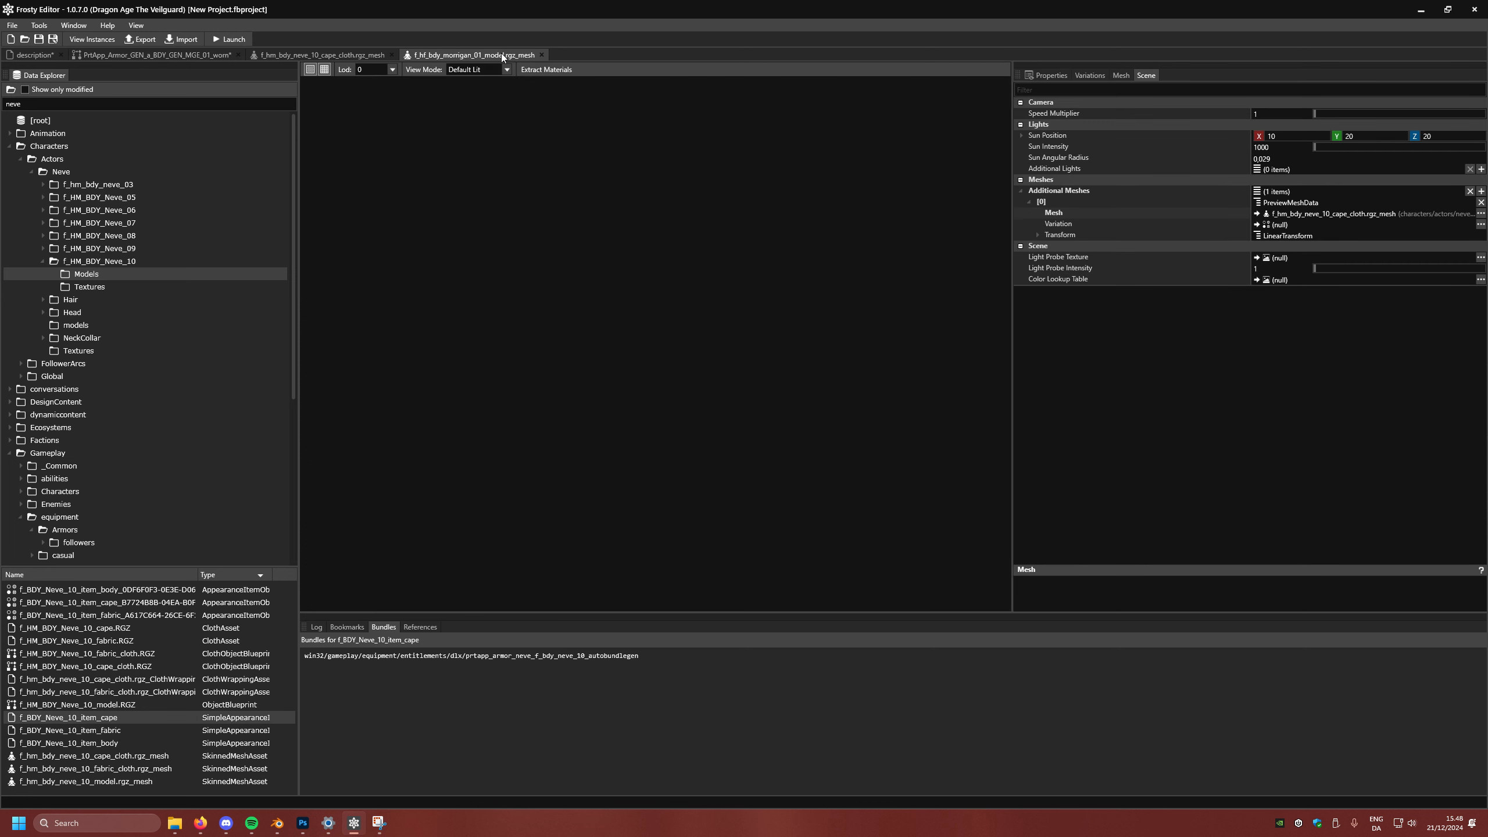
click(32, 55)
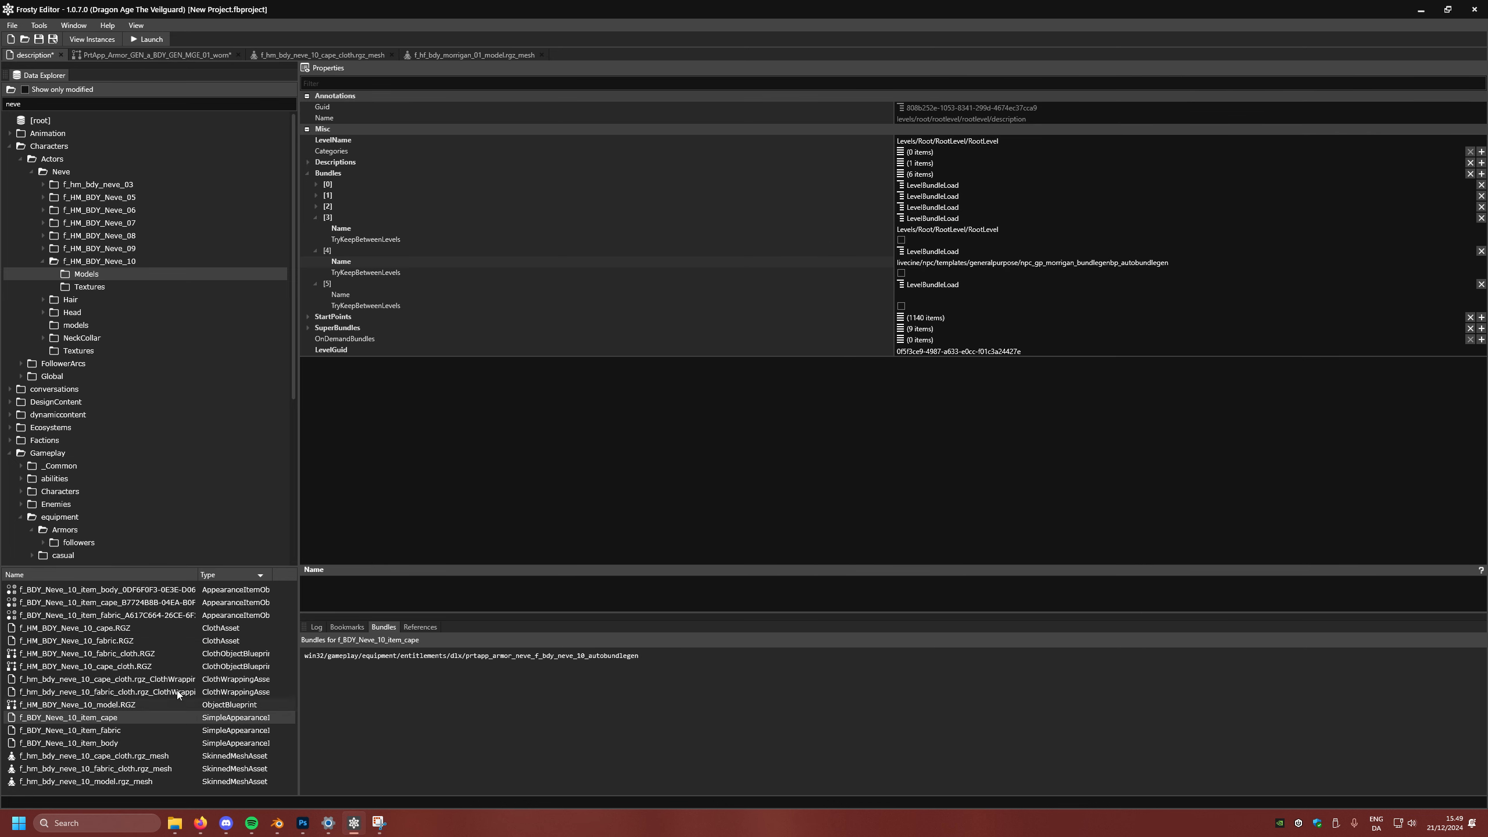
drag(687, 660, 328, 658)
key(ctrl+c)
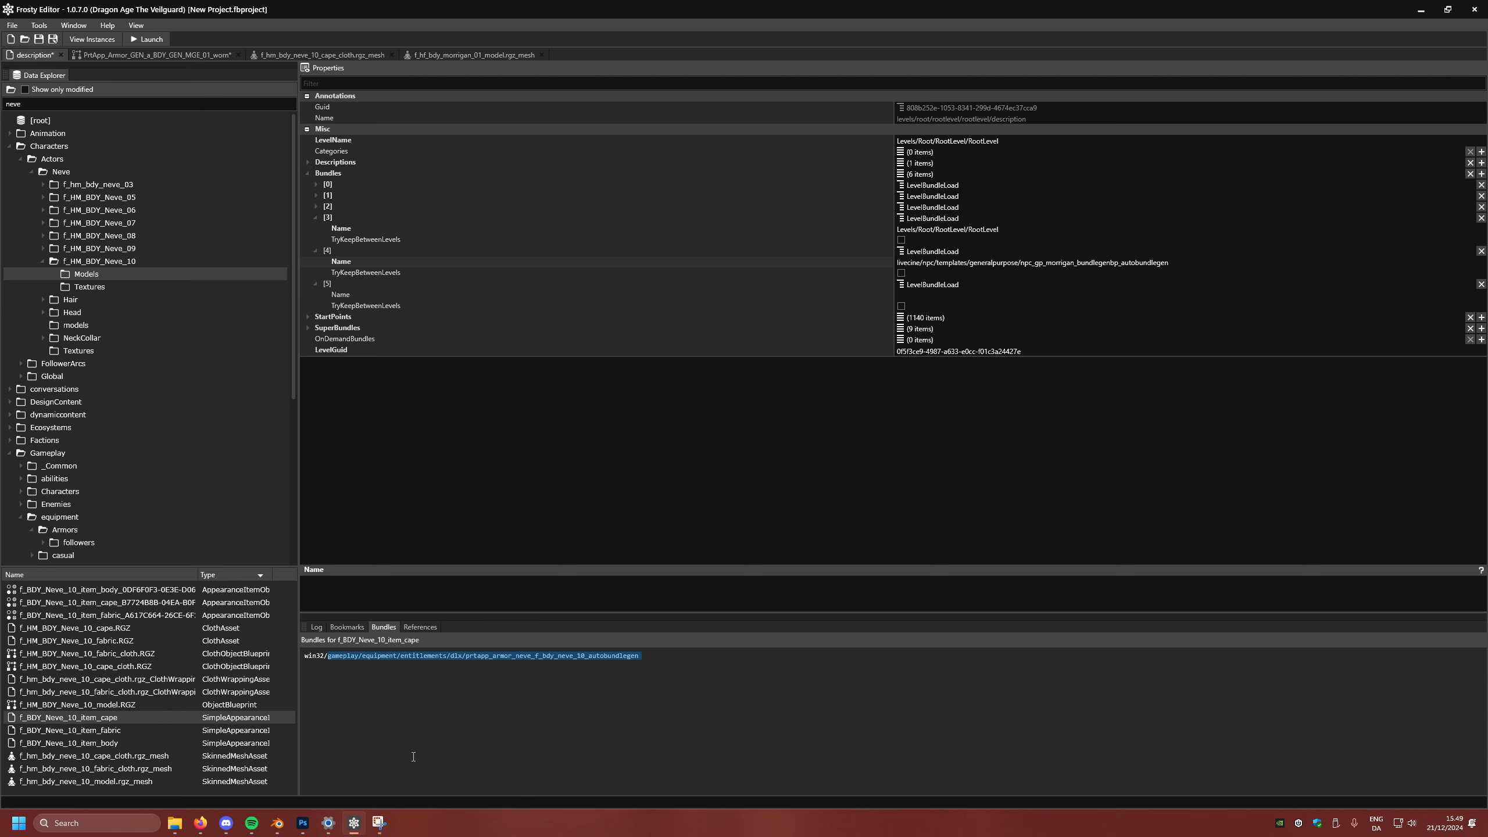
Step: In the level description, set the Name of Bundles entry [5] to gameplay/equipment/entitlements/dlx/prtapp_armor_neve_f_bdy_neve_10_autobundlegen
click(113, 58)
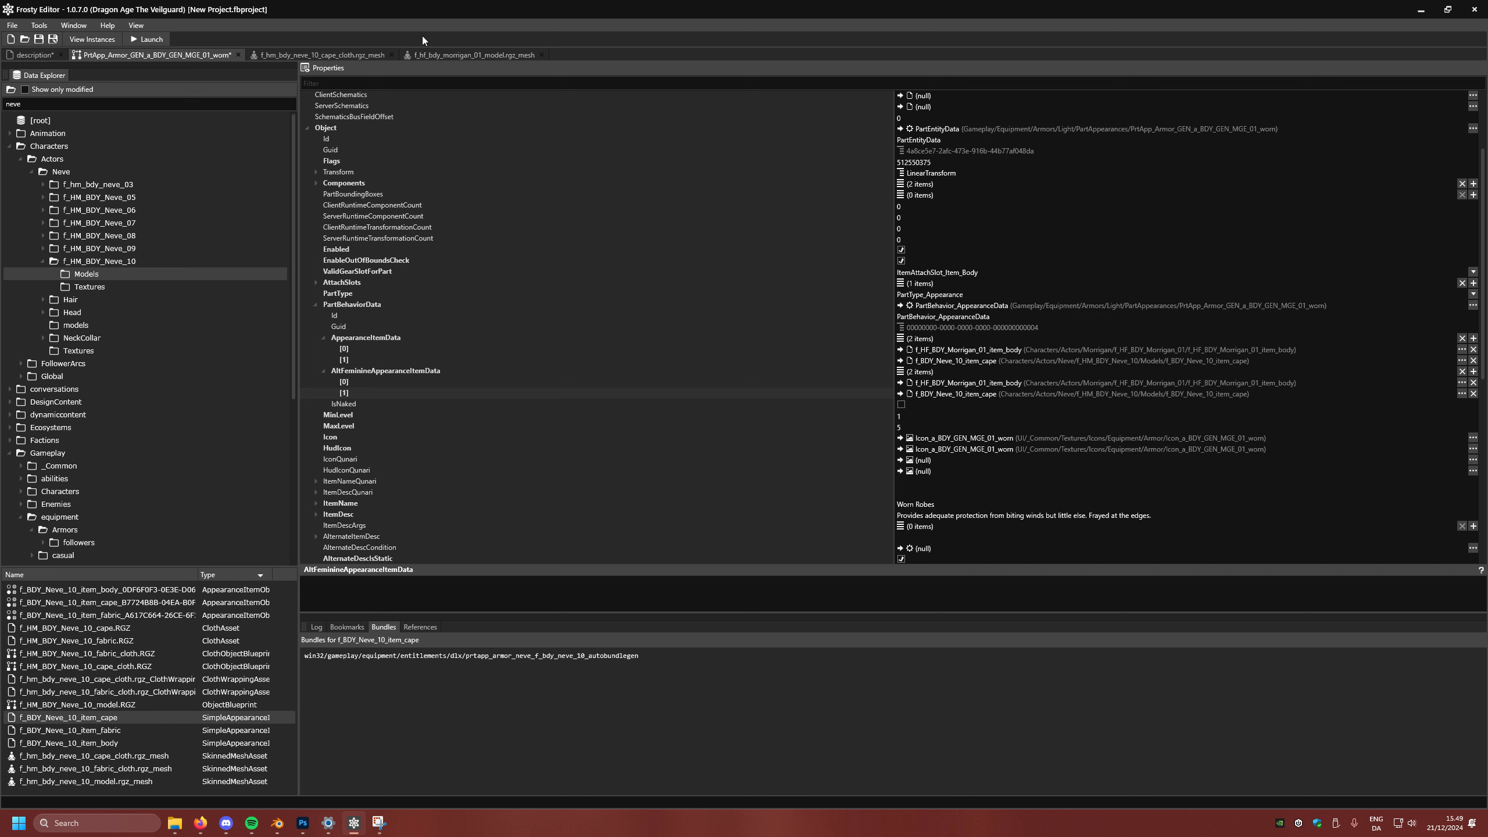
click(35, 55)
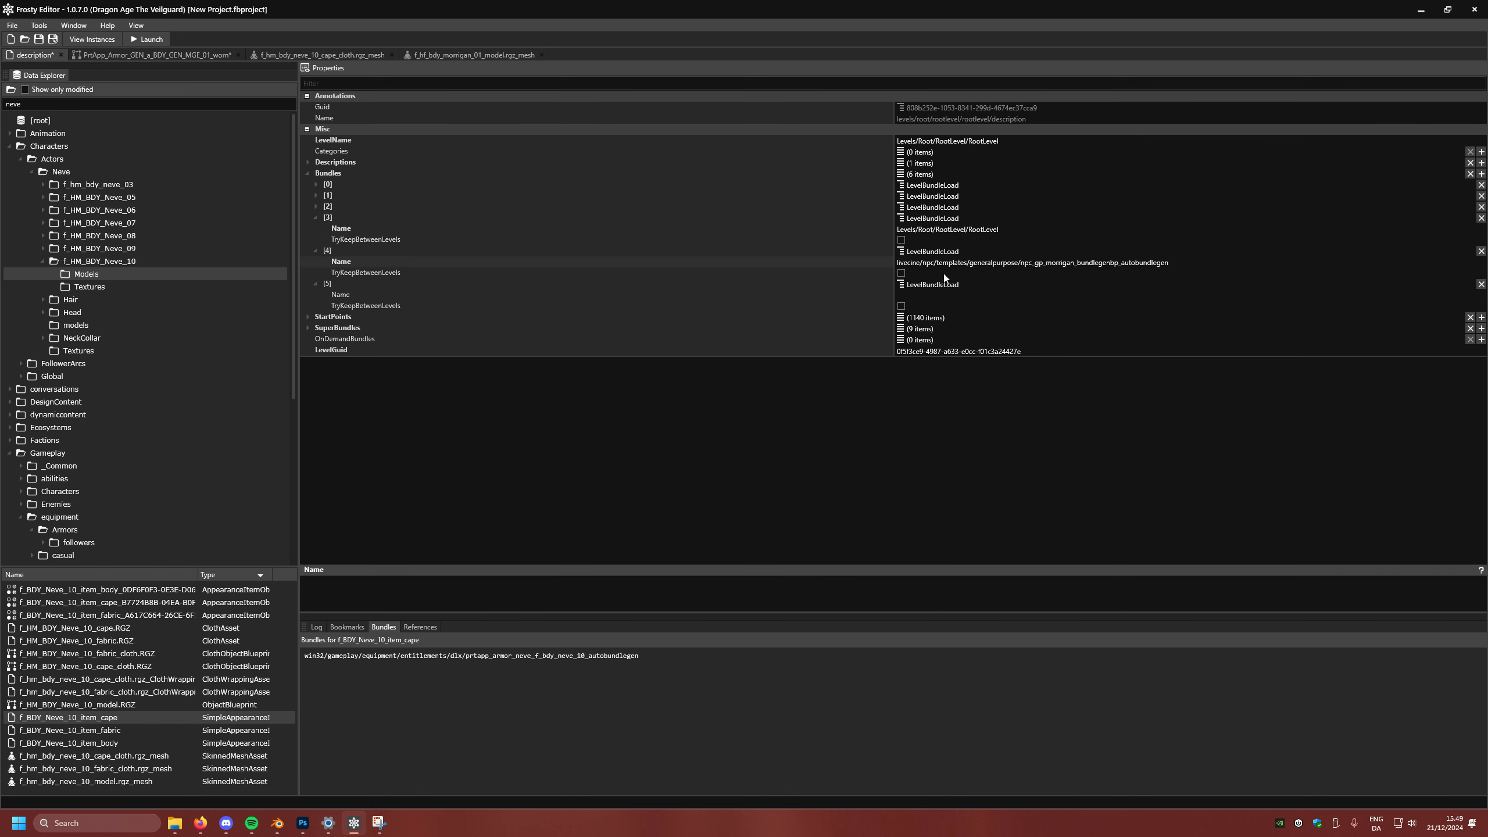
click(903, 296)
key(ctrl+v)
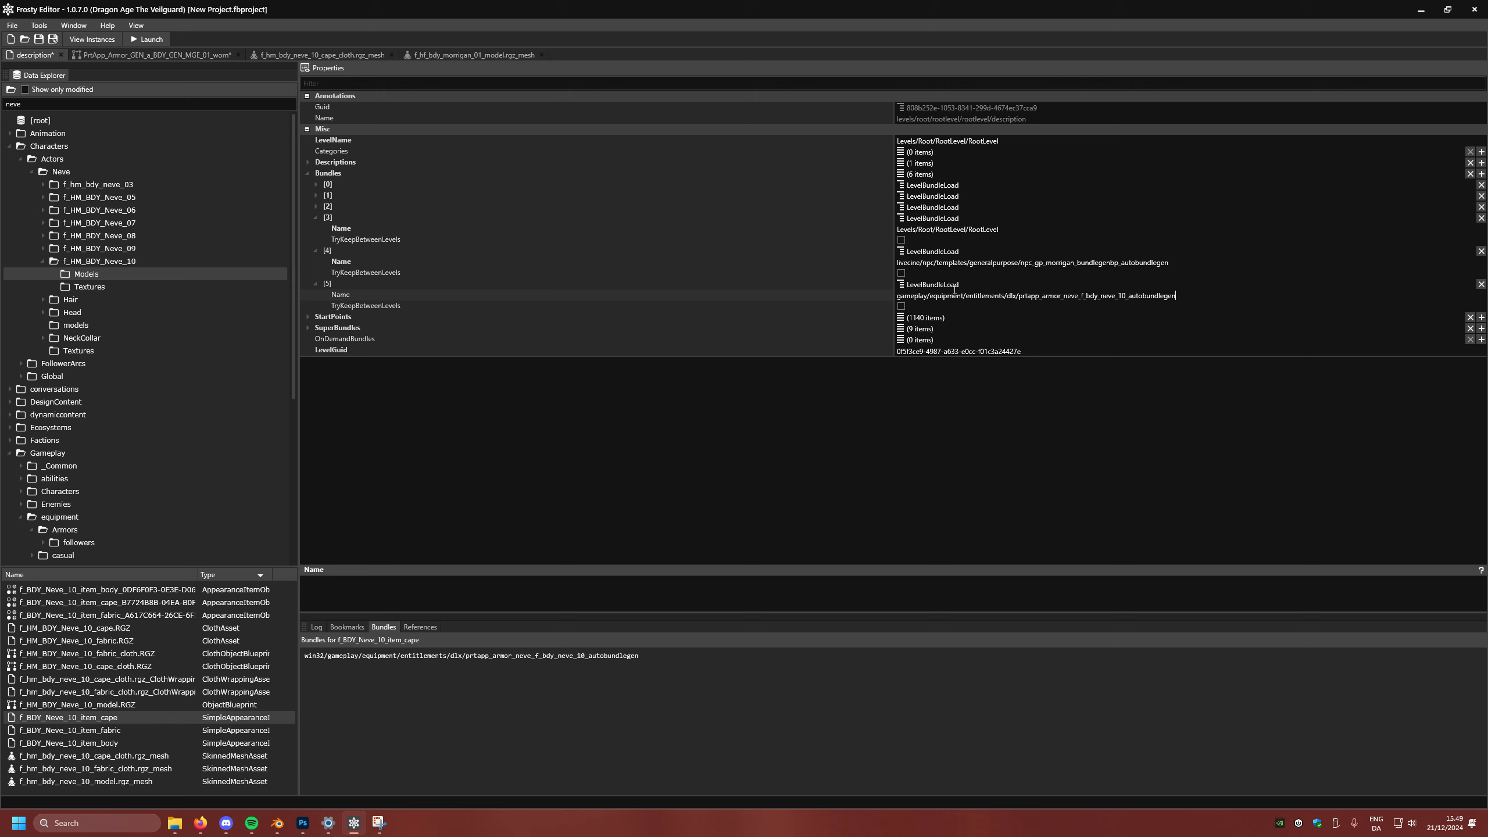
Step: Add Bundles entry [6] to the level description and open its Name for editing
click(1481, 173)
click(315, 317)
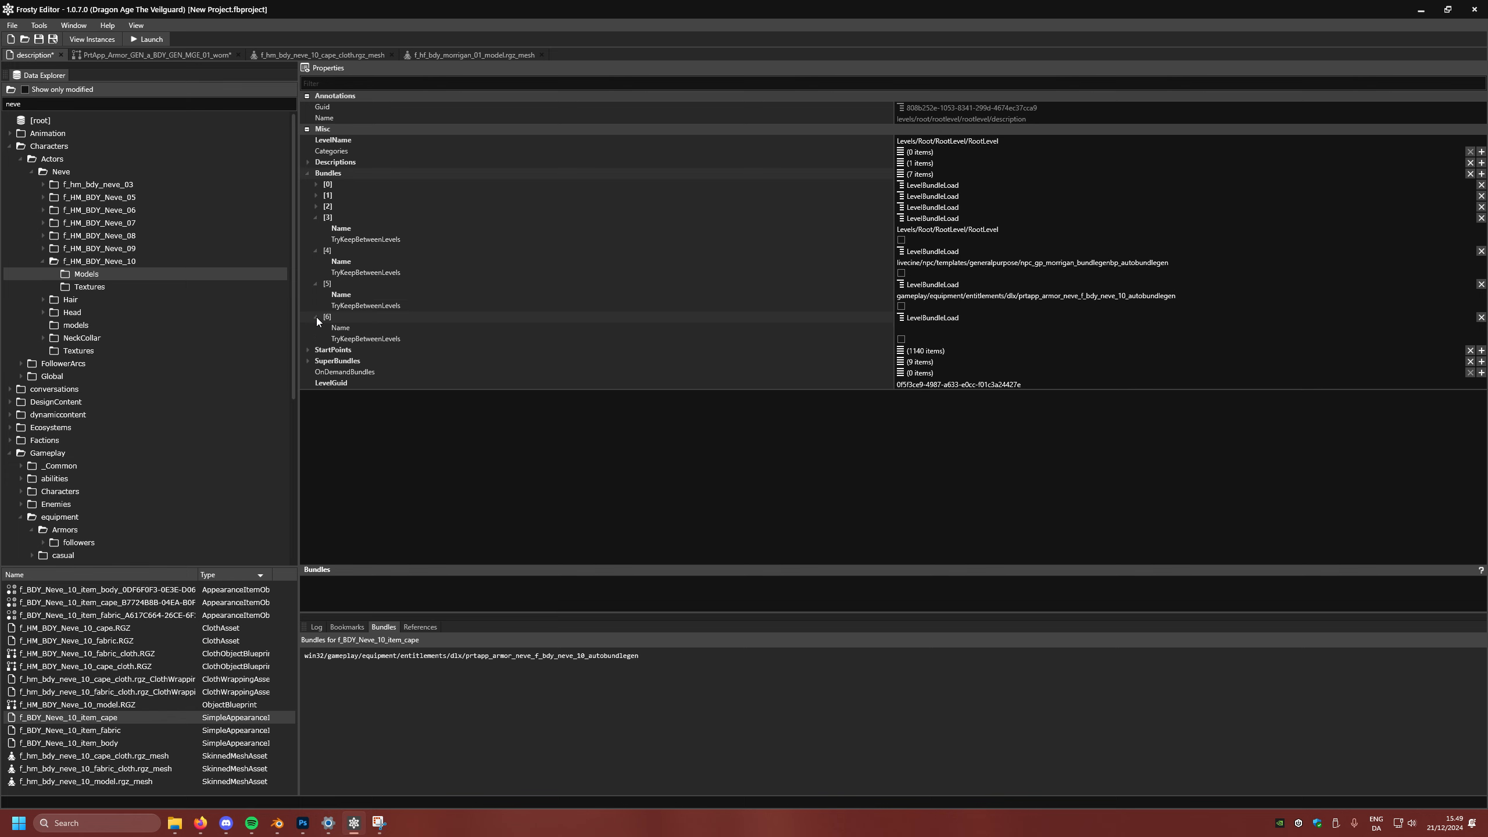
click(977, 330)
Step: Filter the Data Explorer for "worn" and show the assets in the light armor partappearances folder
click(137, 56)
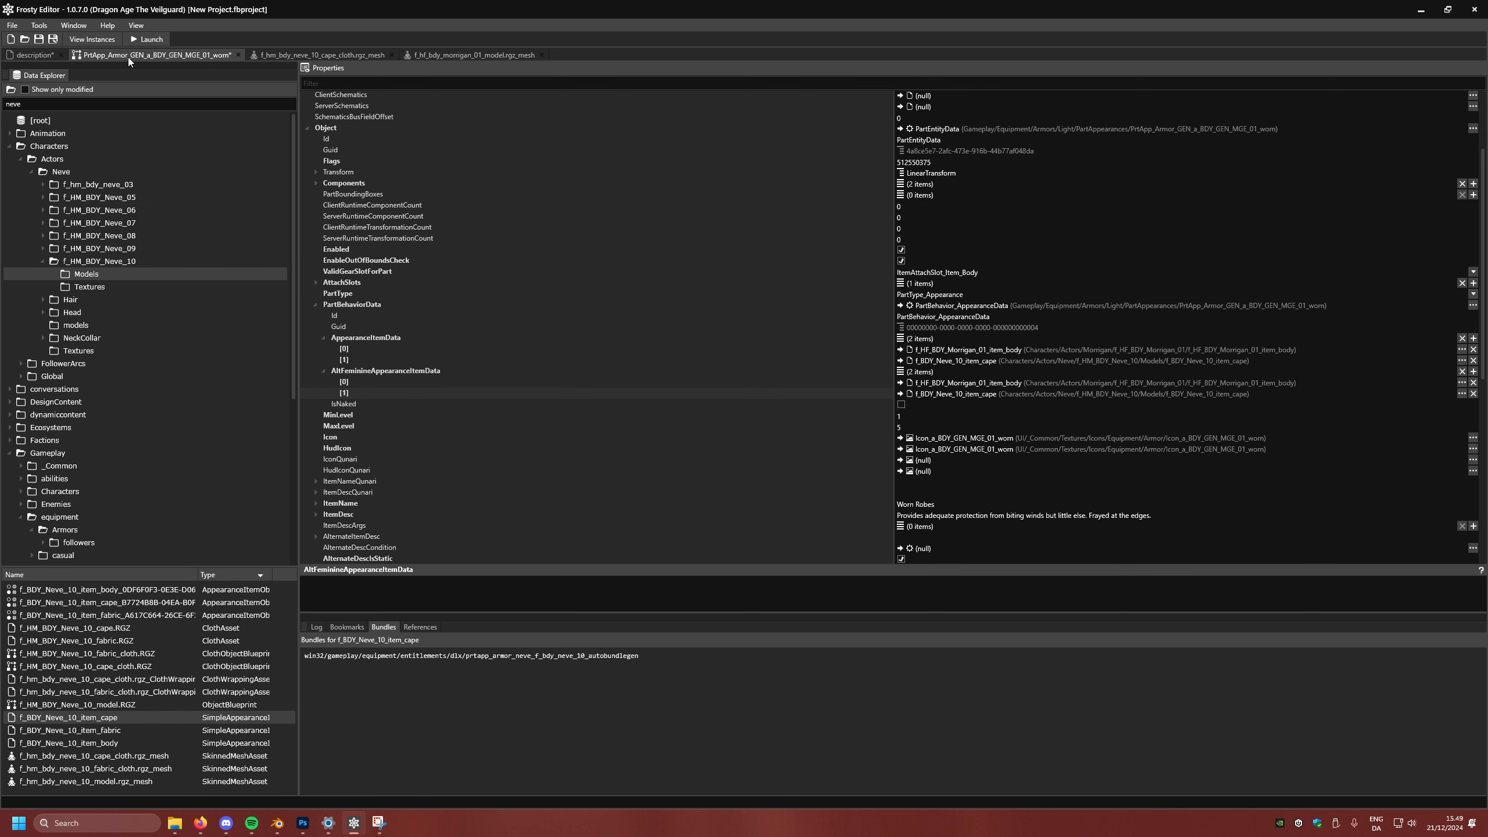
double_click(16, 107)
key(BackSpace)
text(worn)
key(Return)
click(97, 186)
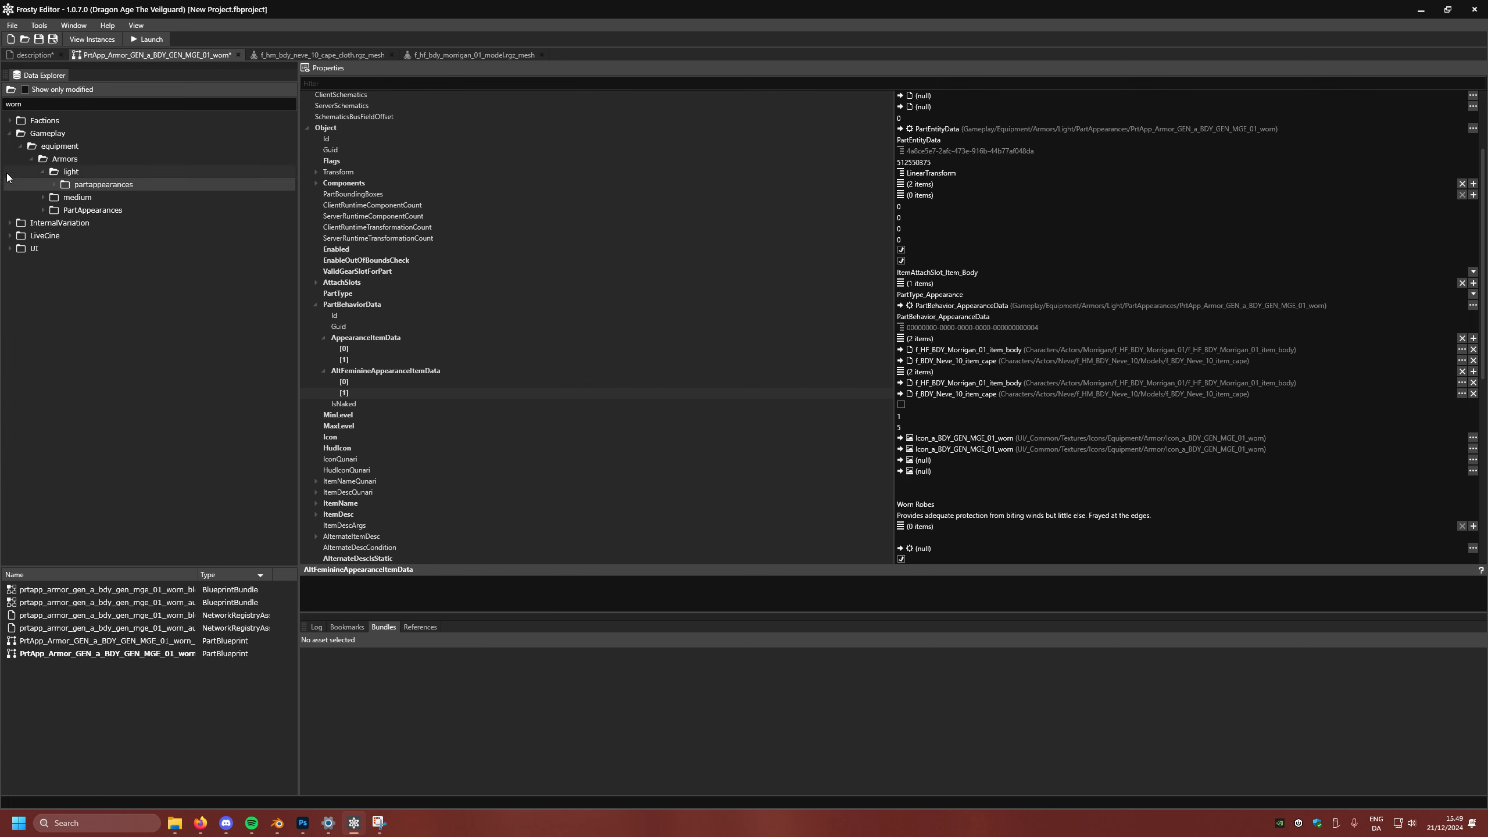
Step: Copy the autobundlegen path of PrtApp_Armor_GEN_a_BDY_GEN_MGE_01_worn without the win32/ prefix into the Name of the level description's Bundles entry [6]
click(136, 654)
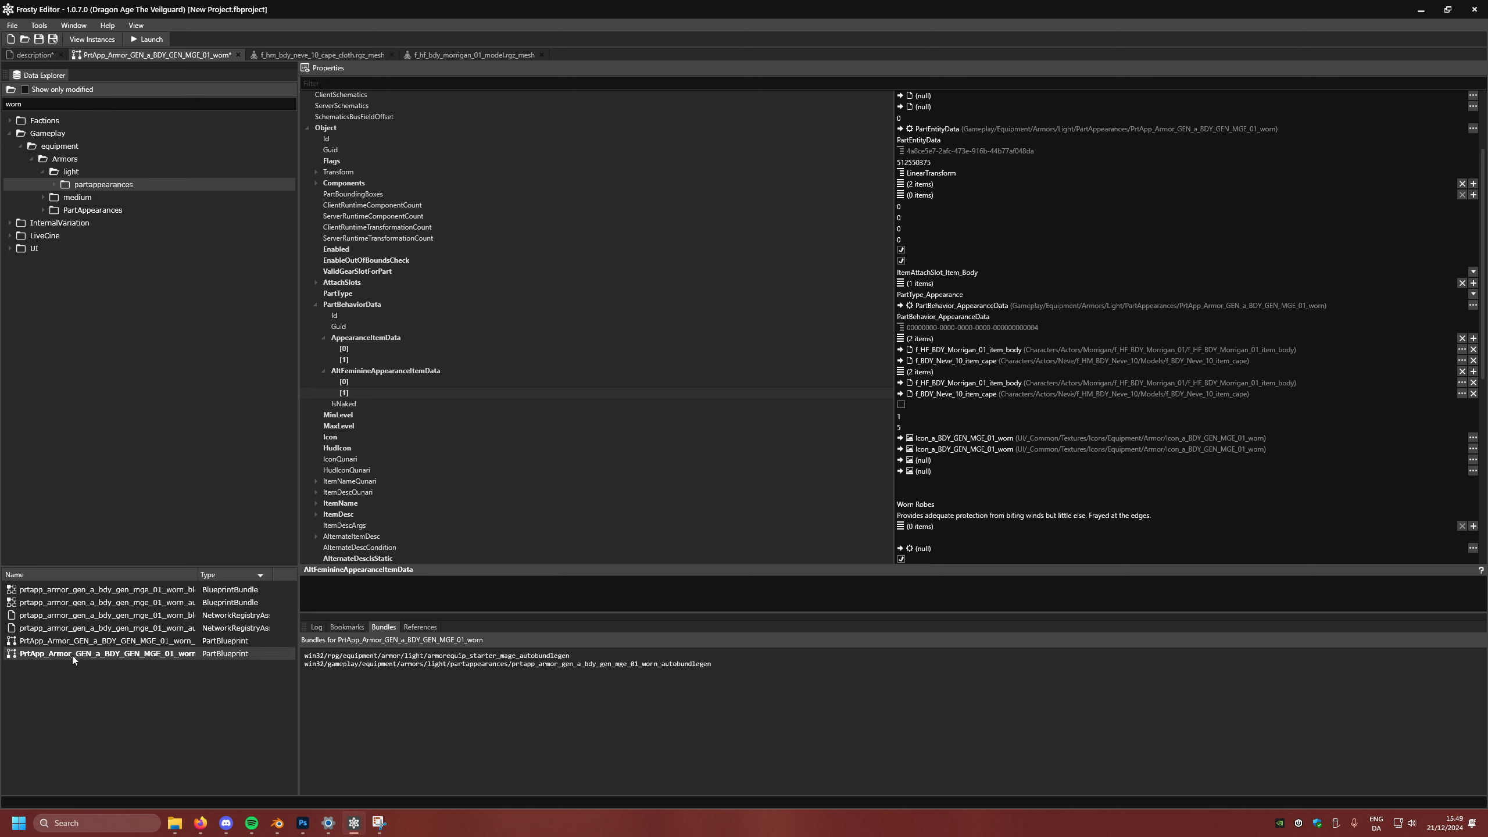
drag(733, 667, 328, 665)
key(ctrl+c)
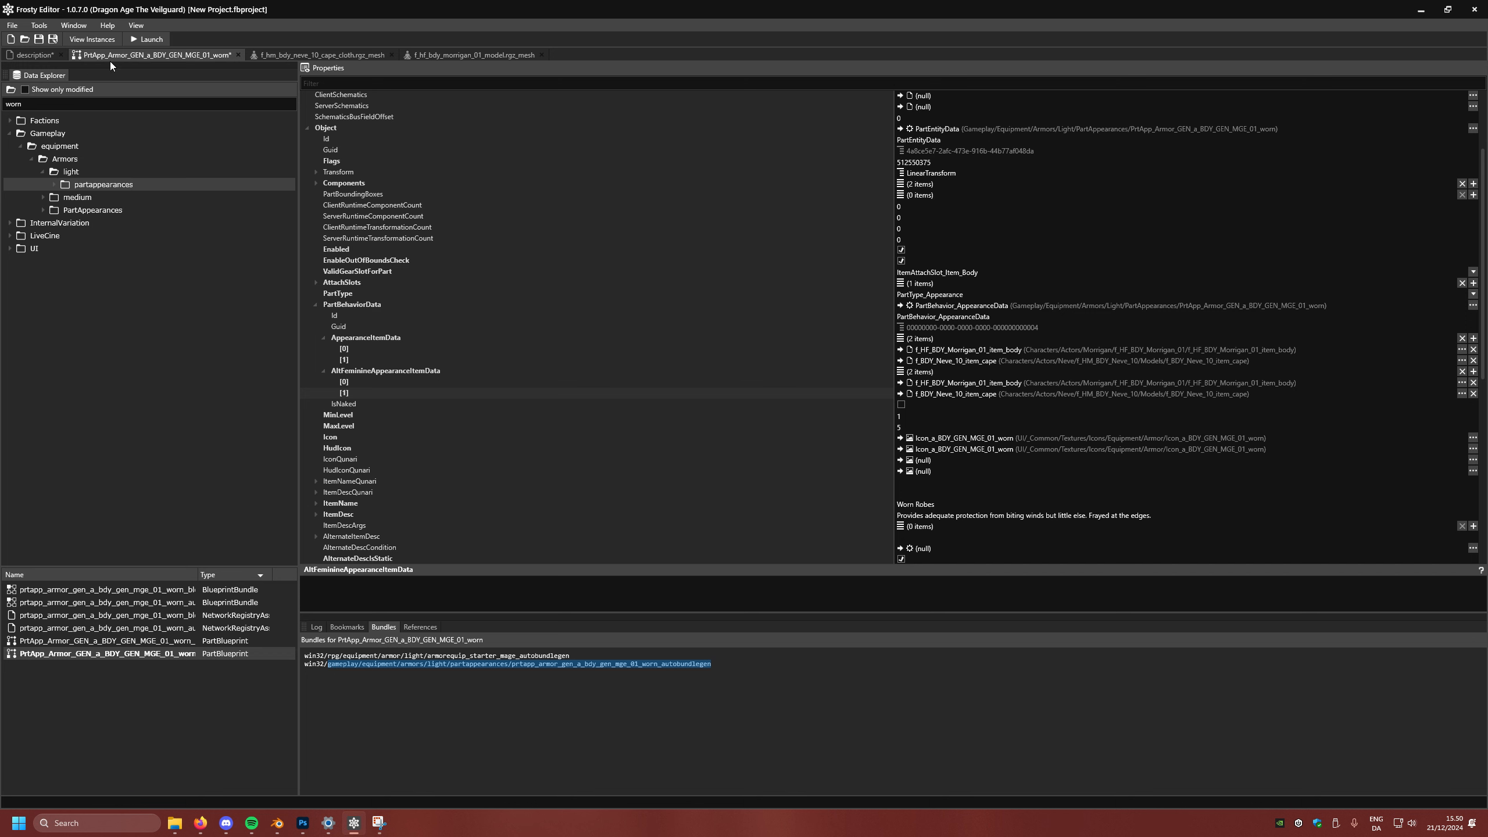
click(27, 56)
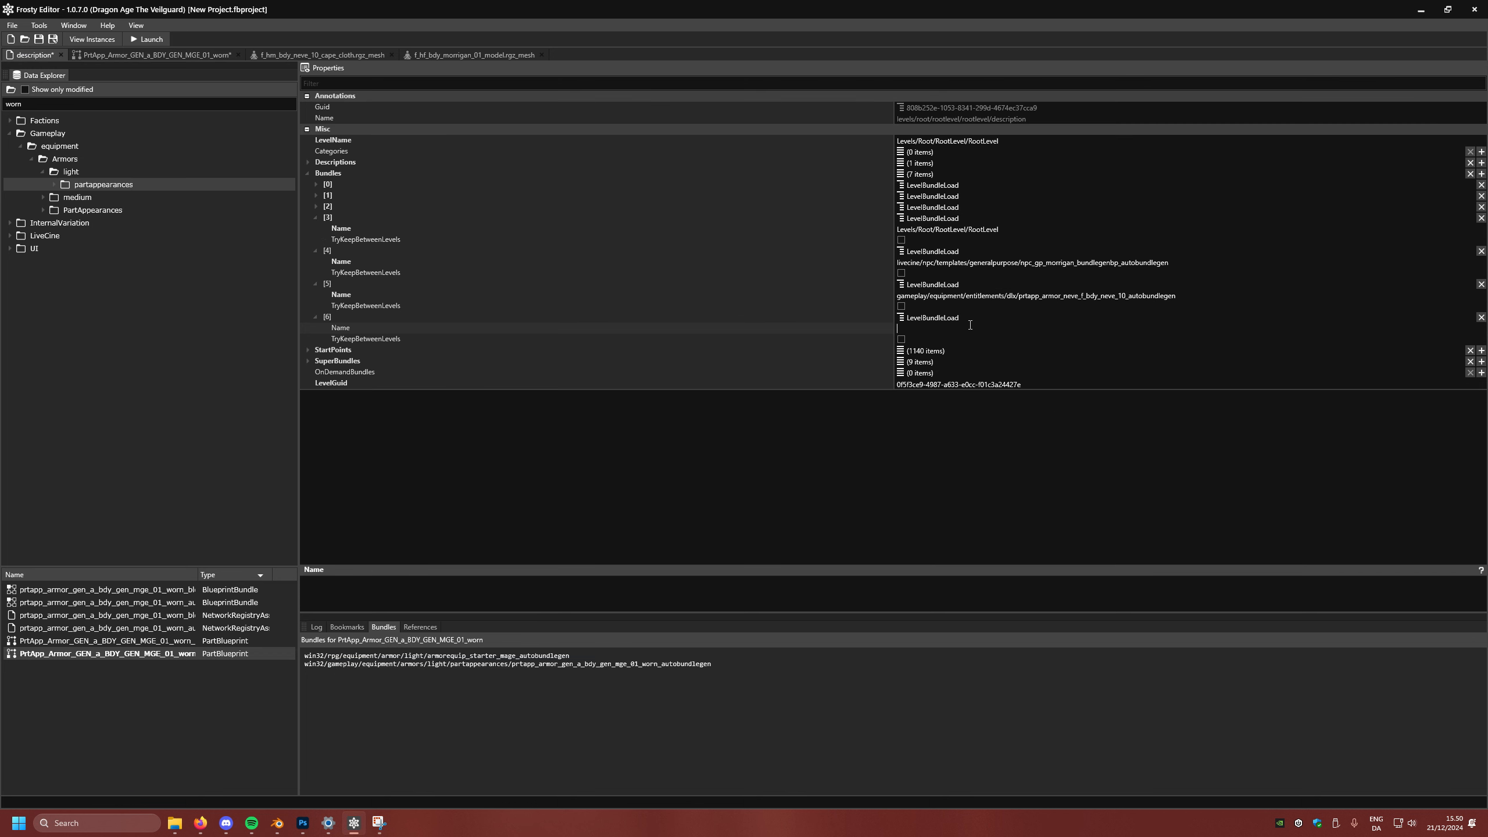
key(ctrl+v)
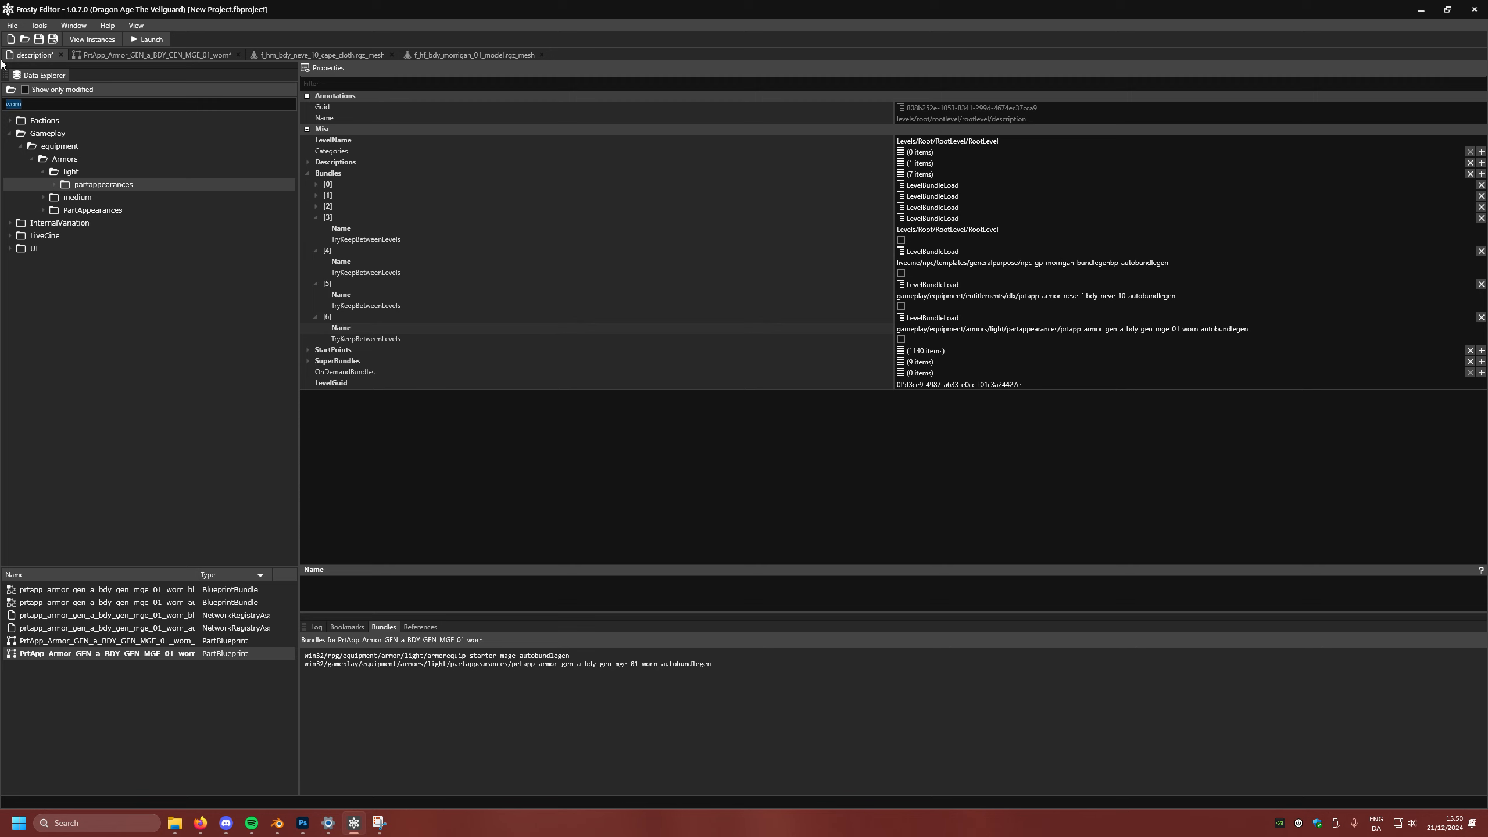
Step: Search the Data Explorer for "morrigan" and clear the filter
key(BackSpace)
key(BackSpace)
key(BackSpace)
key(BackSpace)
text(morrigan)
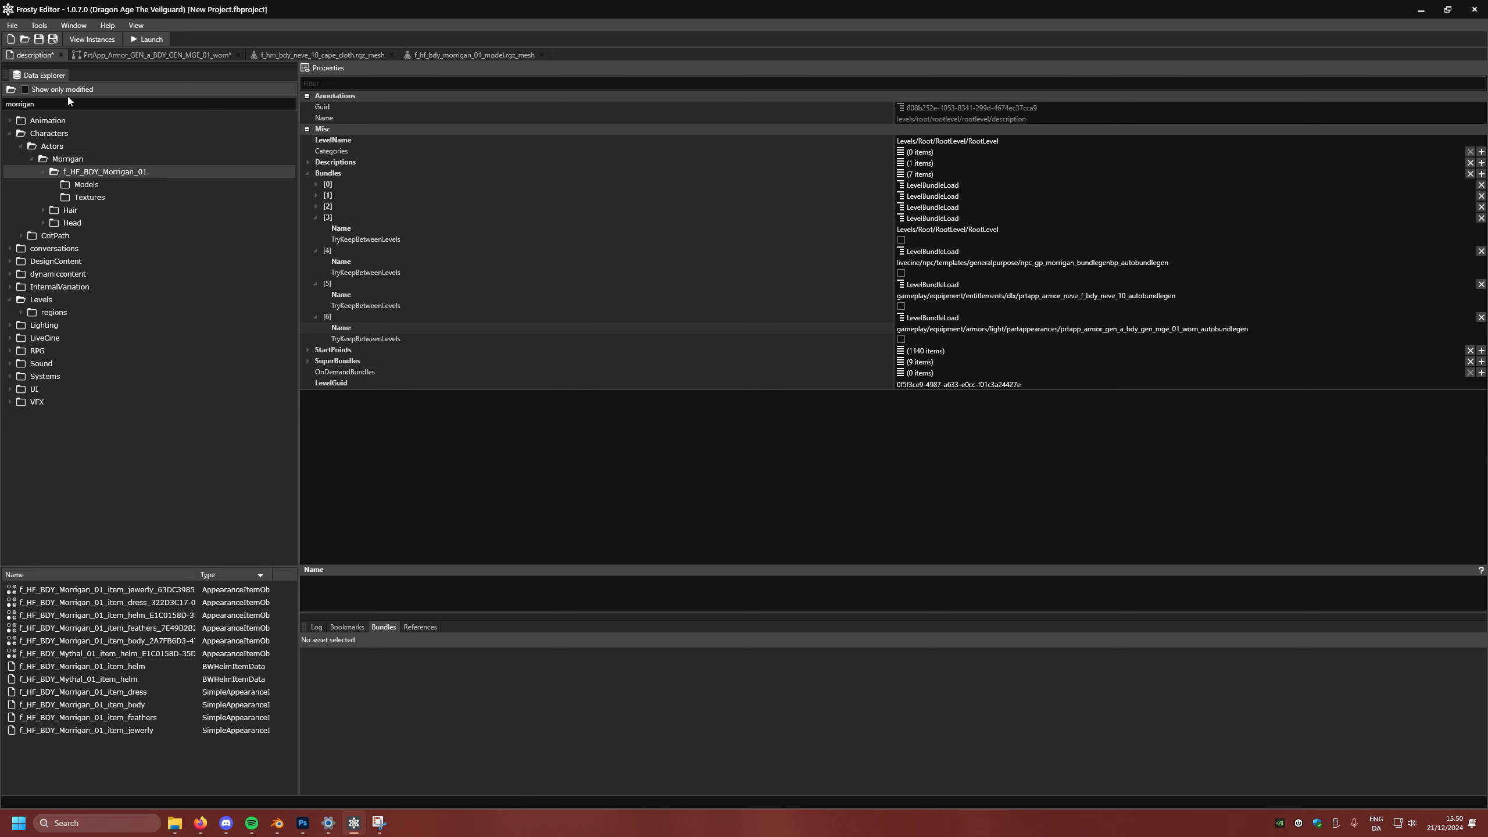
key(ctrl+a)
key(BackSpace)
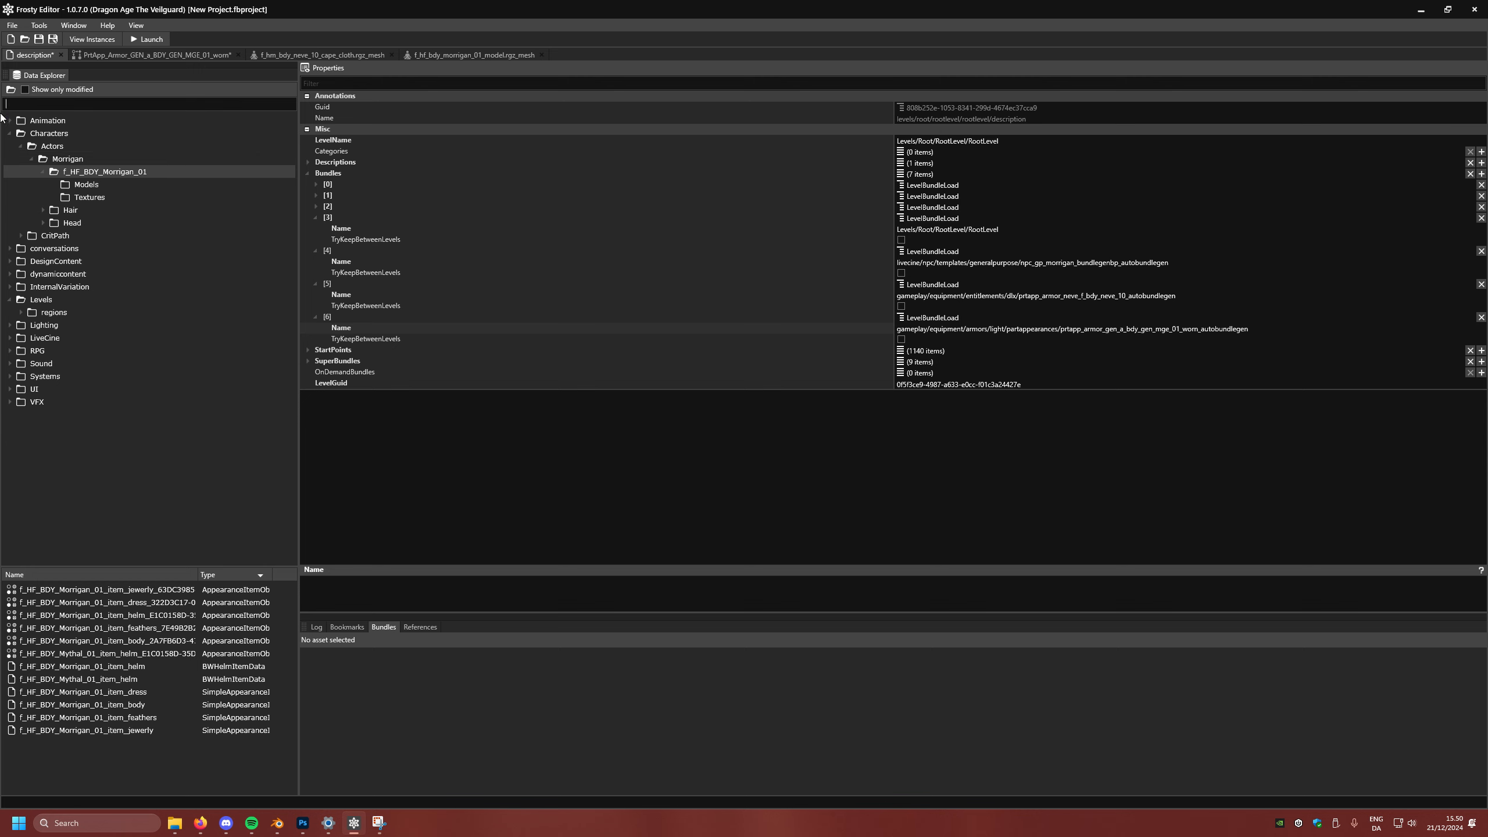